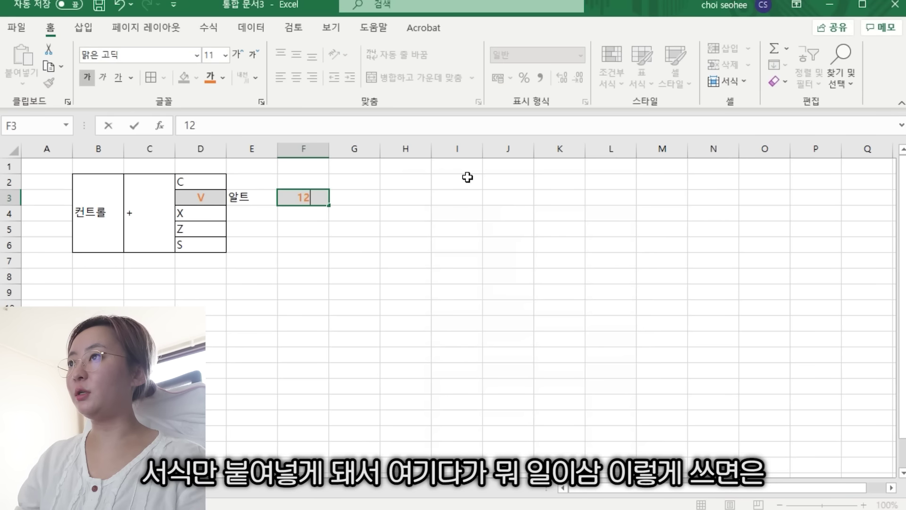
- Enter 123 in cell F3, which carries the pasted grey and orange formatting
key("Return")
key("Up")
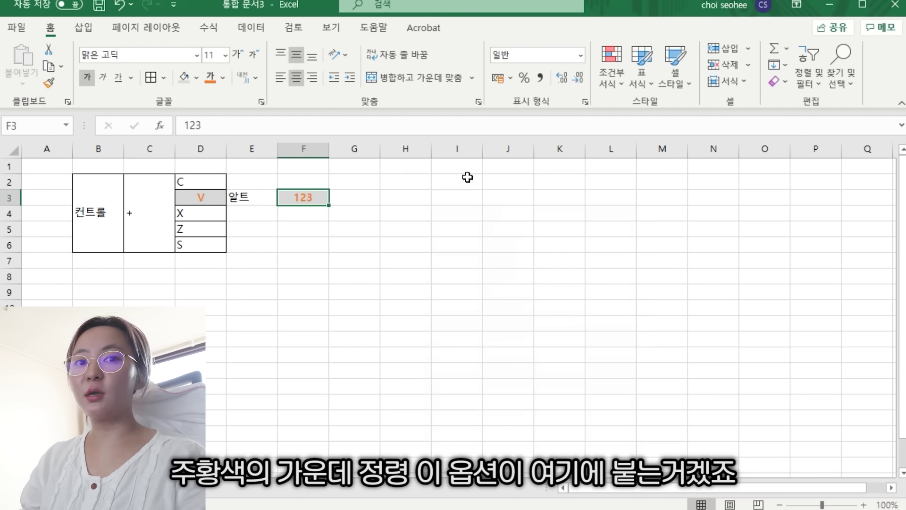
key("Left")
key("Left")
key("Right")
key("Right")
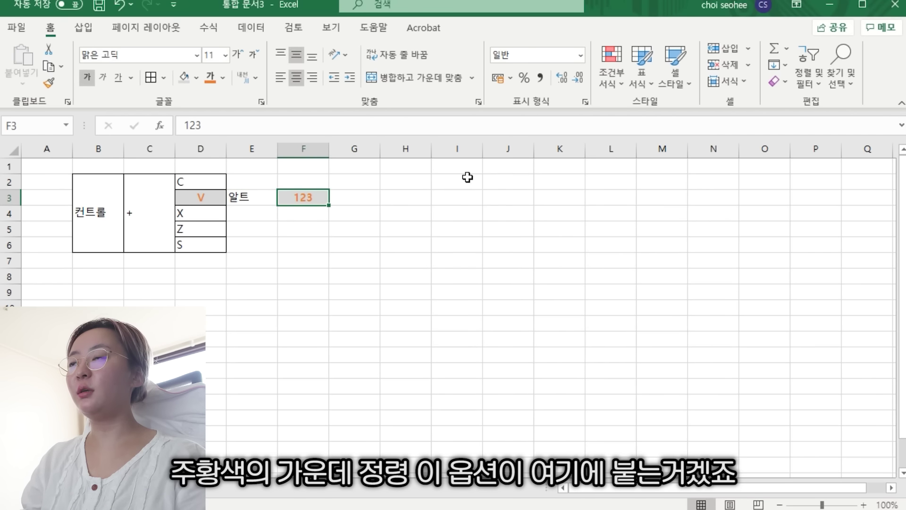
- Copy cell D3 and paste only its formatting (서식) onto cell E3 containing 알트
key("Left")
key("Left")
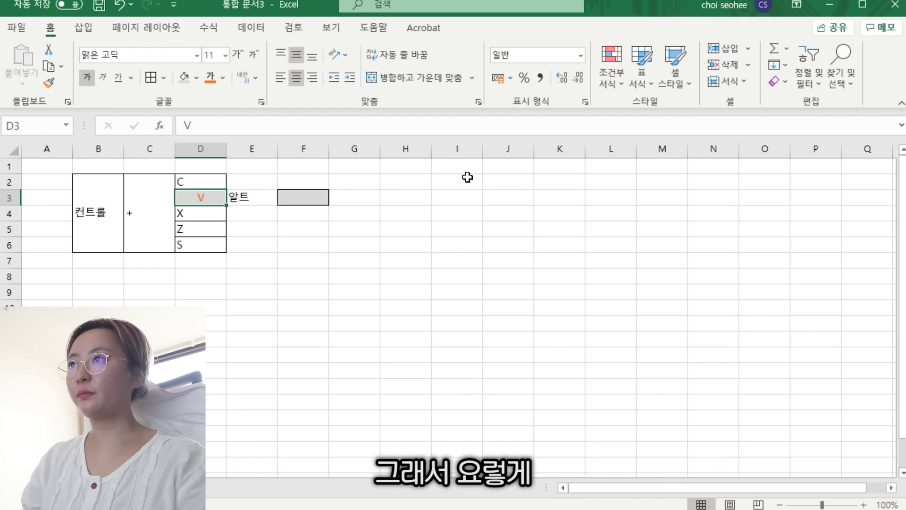
key("ctrl+c")
key("Right")
key("ctrl+alt+v")
key("Down")
key("Down")
key("Down")
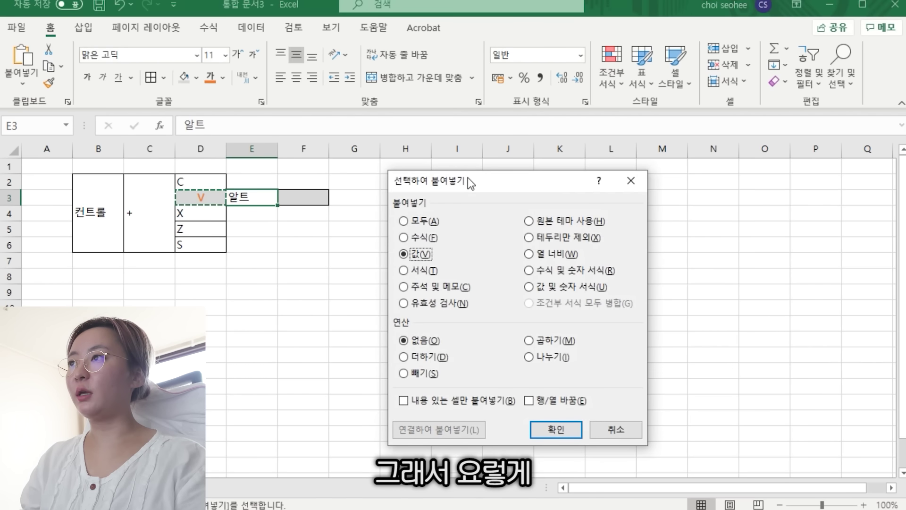
key("Return")
key("Up")
key("Right")
key("Escape")
- Clear the formatting of cell F3 by pasting the blank cell F5 over it
key("Down")
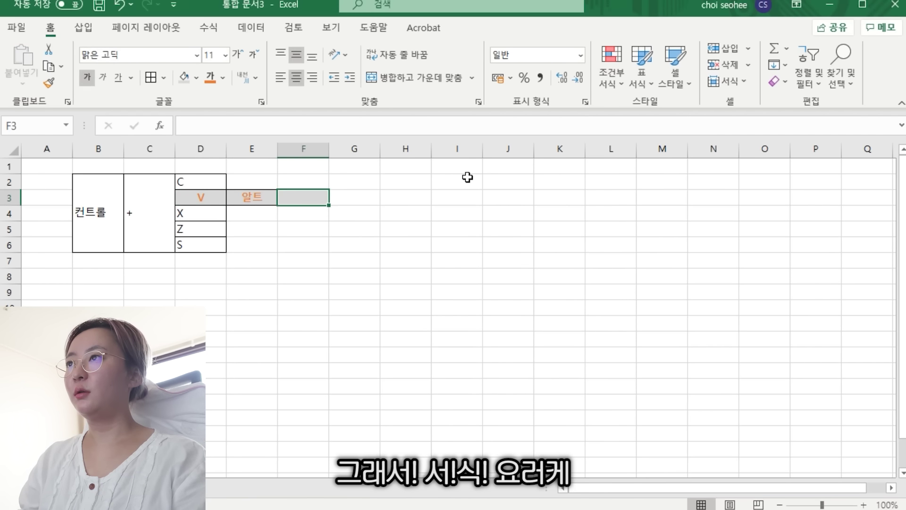
key("Down")
key("Down")
key("ctrl+c")
key("Up")
key("Up")
key("ctrl+v")
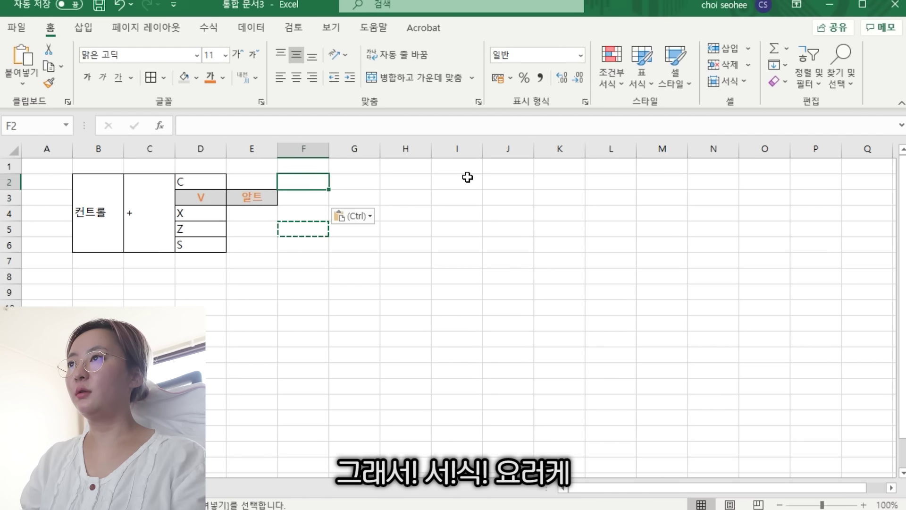
key("Escape")
key("Left")
key("Left")
key("Right")
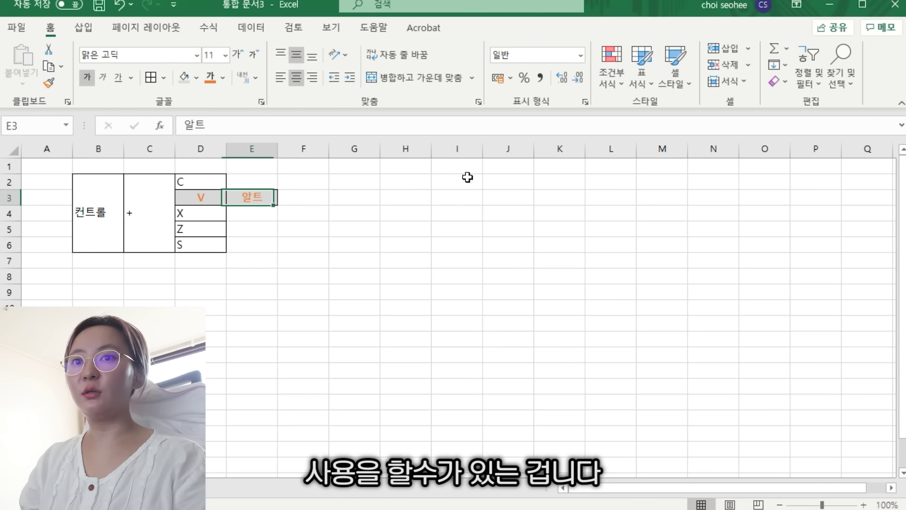
key("Left")
key("Down")
key("Up")
key("Down")
key("Down")
key("Down")
key("Down")
key("Left")
key("Right")
key("Up")
key("Up")
key("Up")
key("Up")
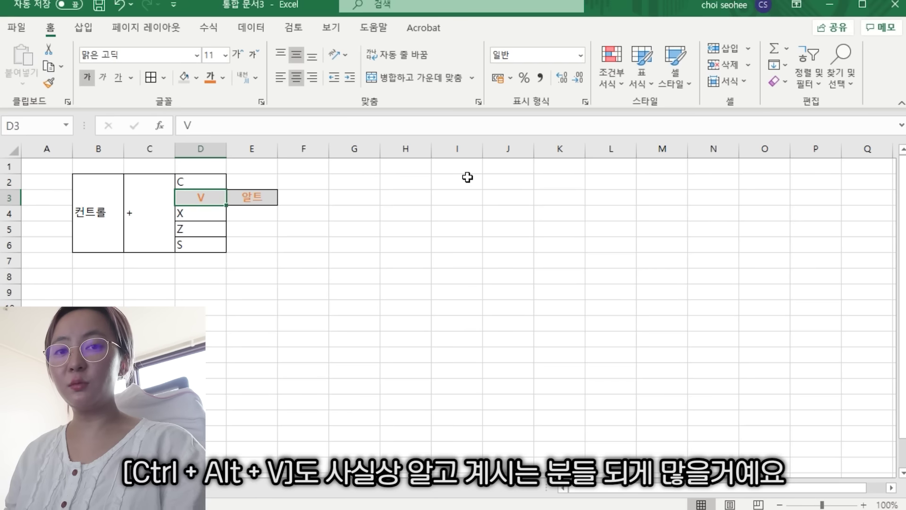
key("Down")
key("Down")
key("Down")
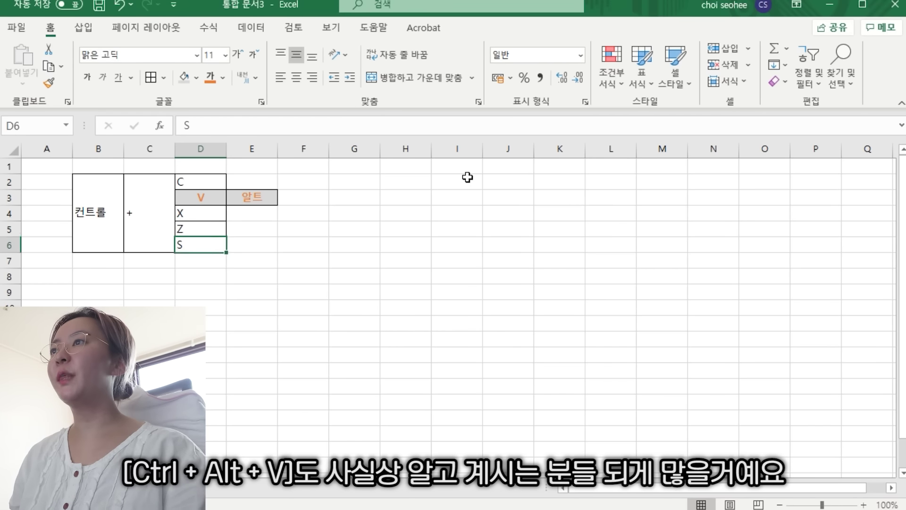
- Enter the label 알트 in cell G2
key("Up")
key("Right")
key("Right")
key("Right")
key("Up")
key("Up")
key("Up")
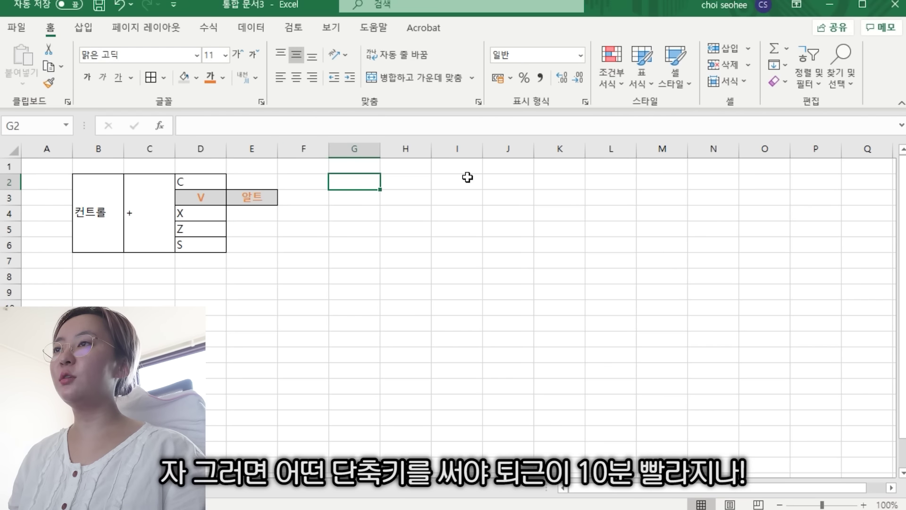
type("알")
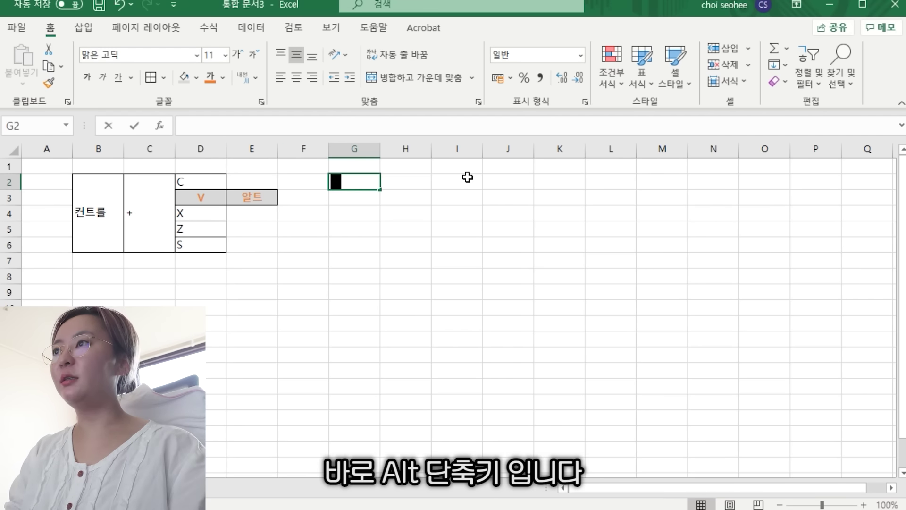
type("트")
key("Return")
key("Up")
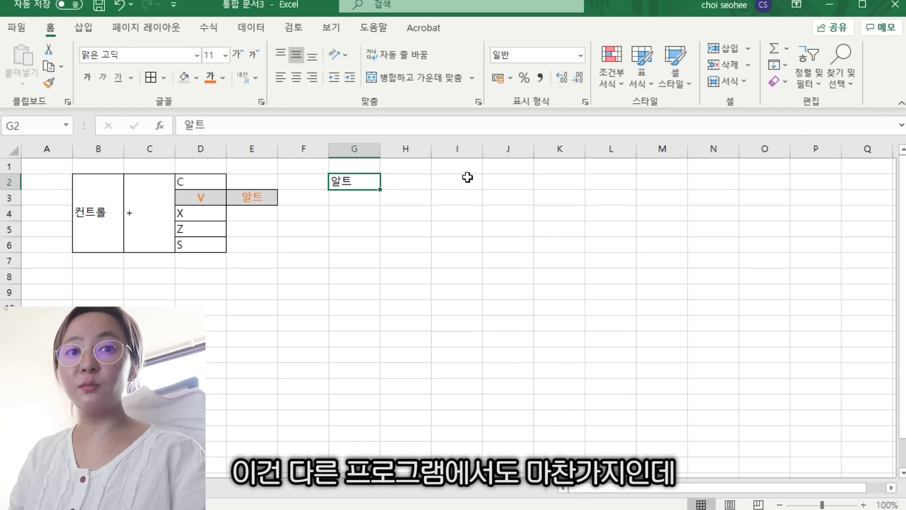
key("Right")
key("Left")
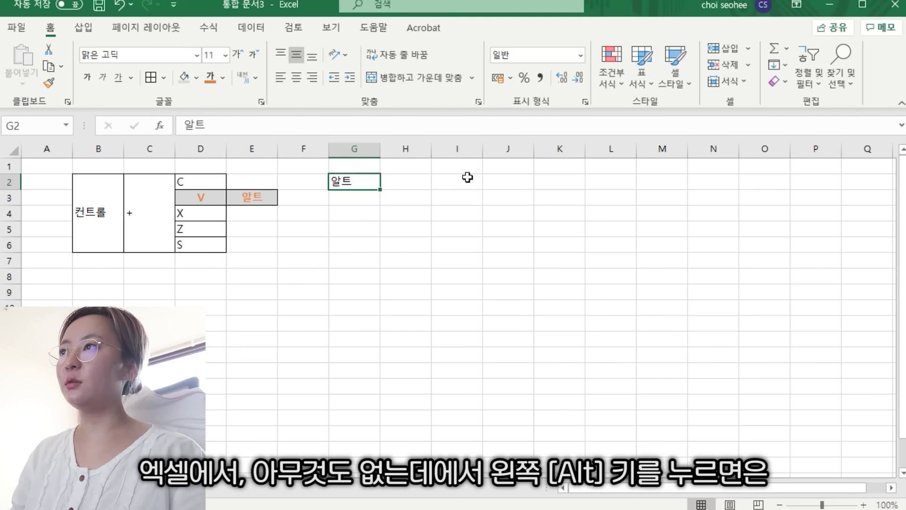
key("Right")
key("Left")
- Show the ribbon's access-key hints, look through those for the formula commands, and dismiss them
key("alt")
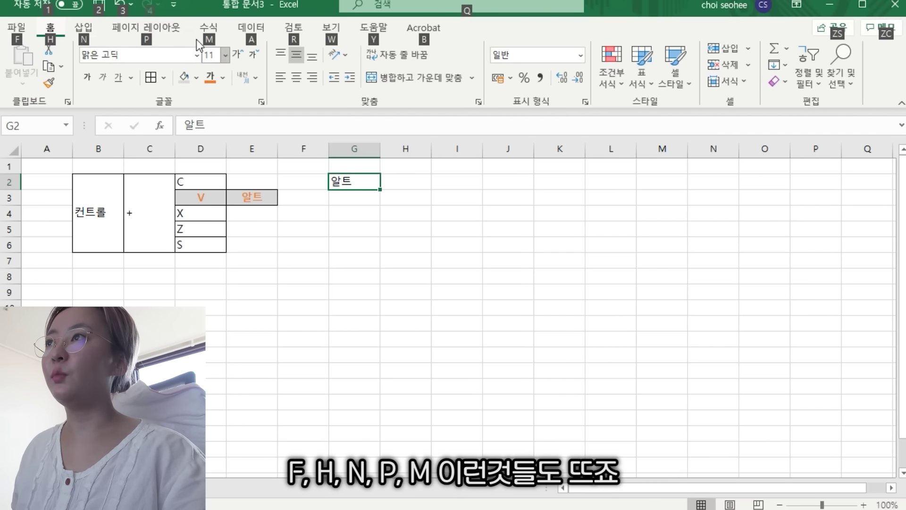
key("Escape")
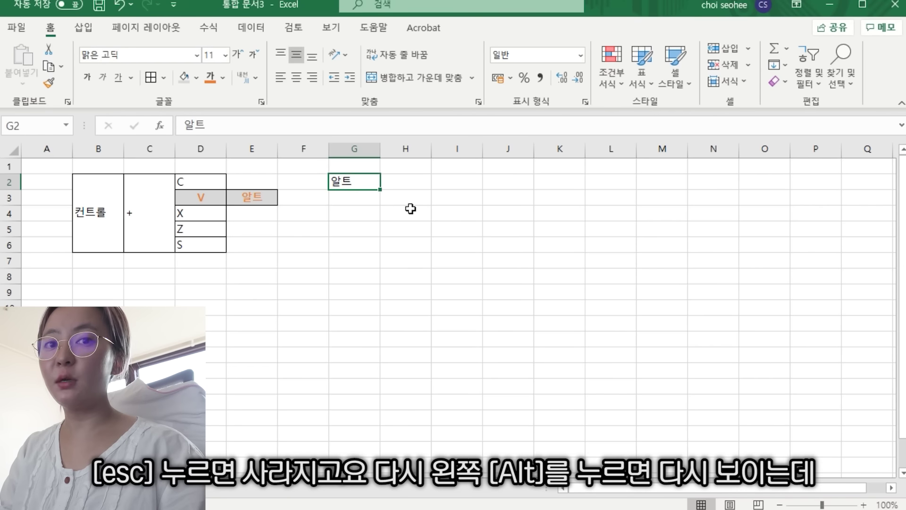
key("alt")
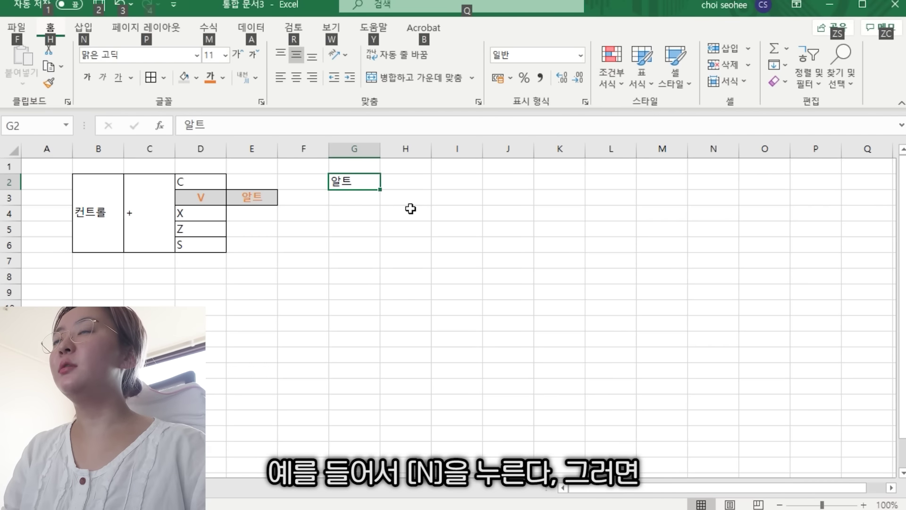
key("m")
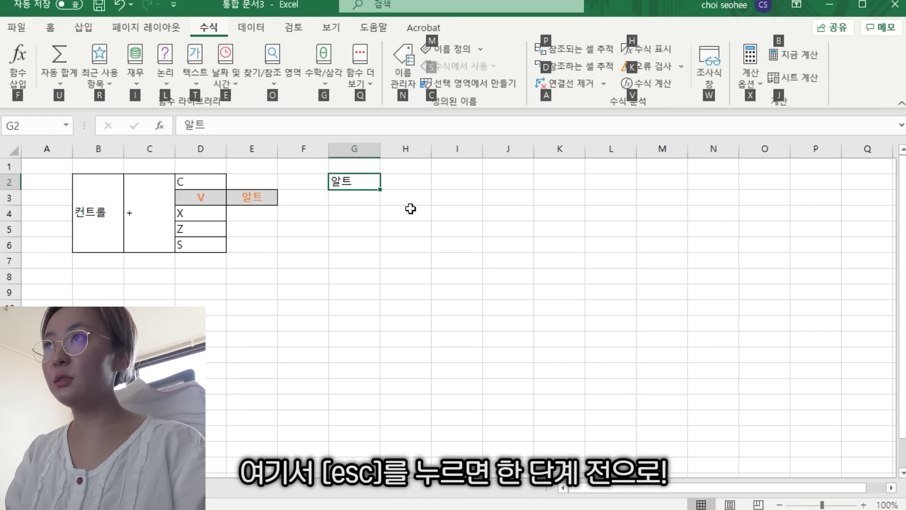
key("Escape")
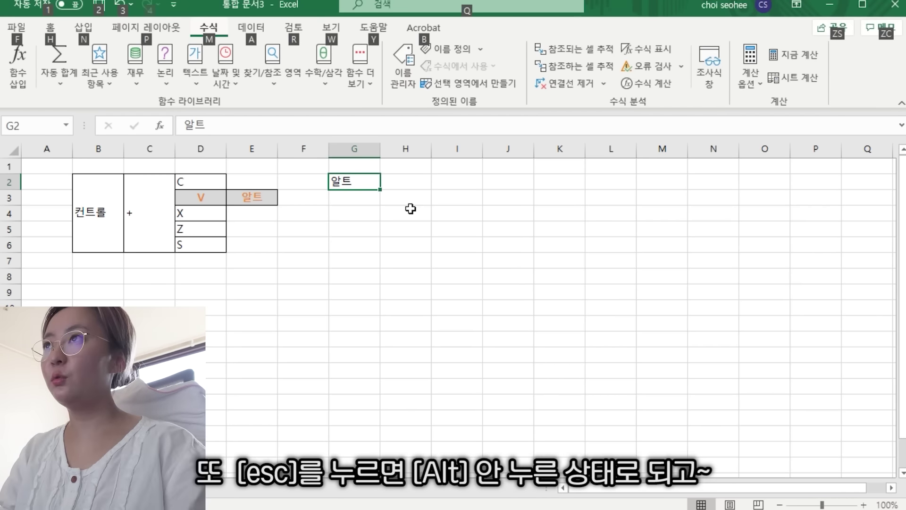
key("Escape")
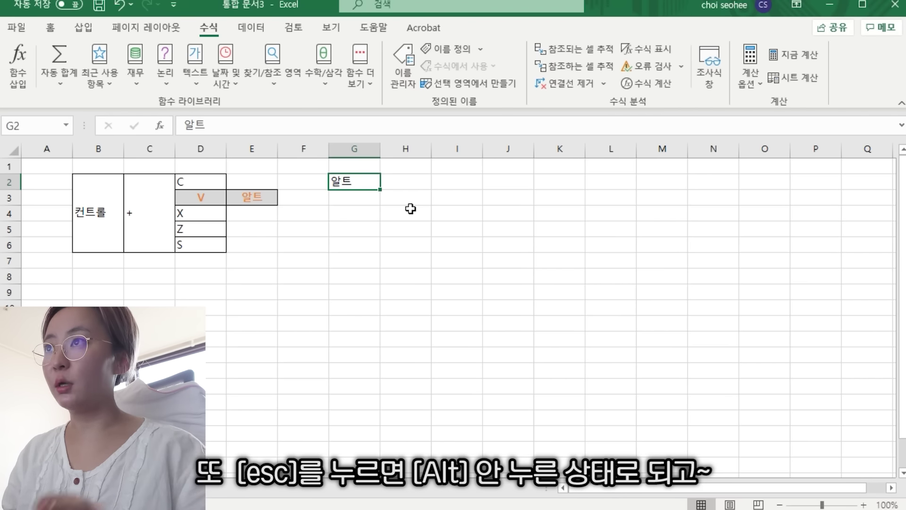
- Examine the access-key hints for the Home (홈) commands and dismiss them
key("alt")
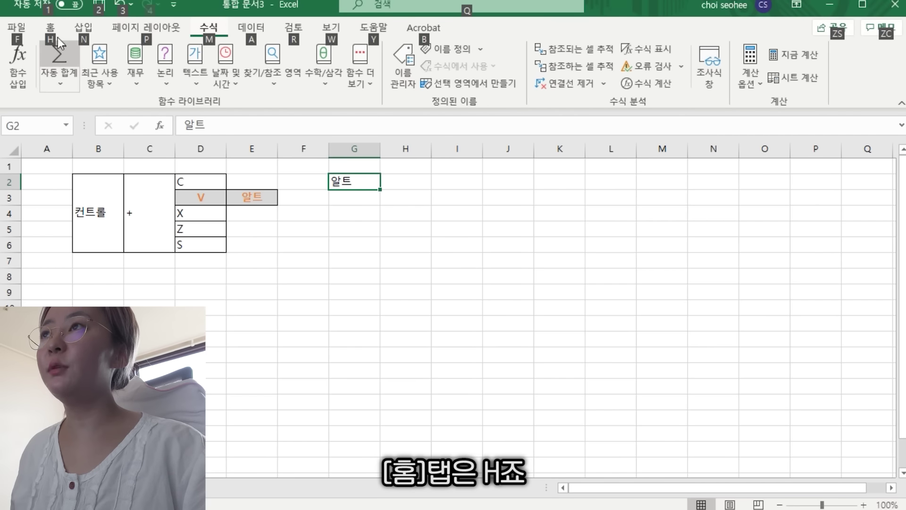
key("h")
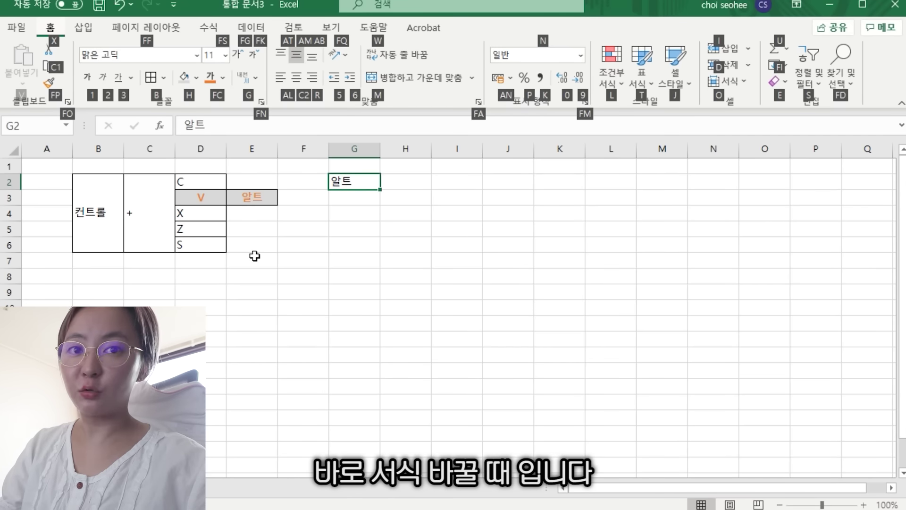
key("alt")
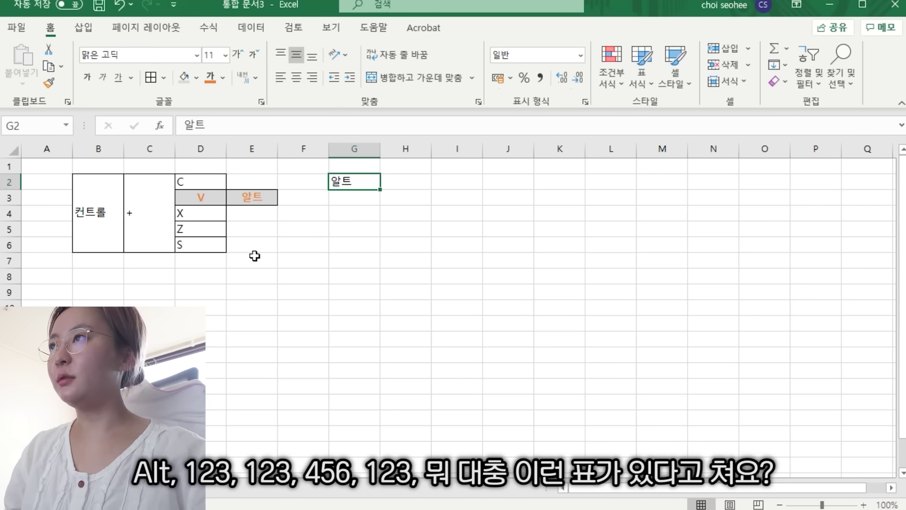
- Fill cells H2 to K2 with the sample numbers 123, 123, 456 and 123
key("Right")
type("z")
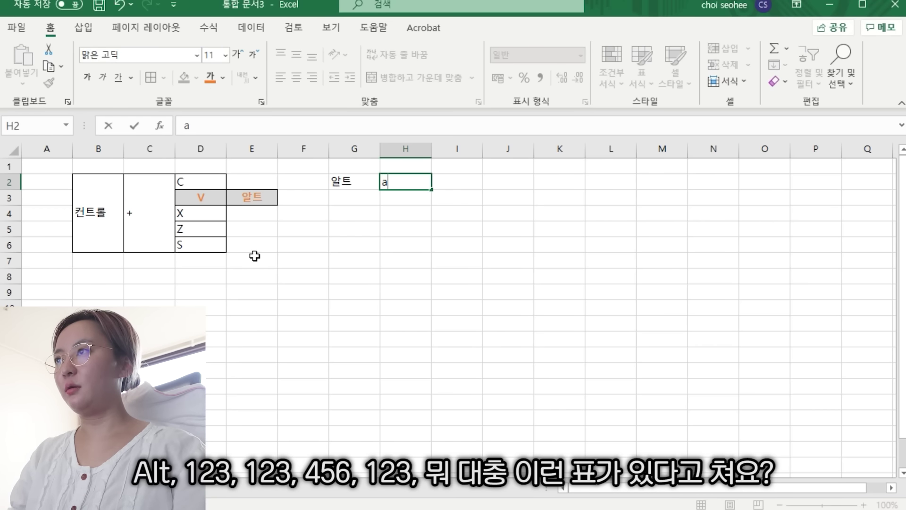
type("123")
key("Tab")
type("1")
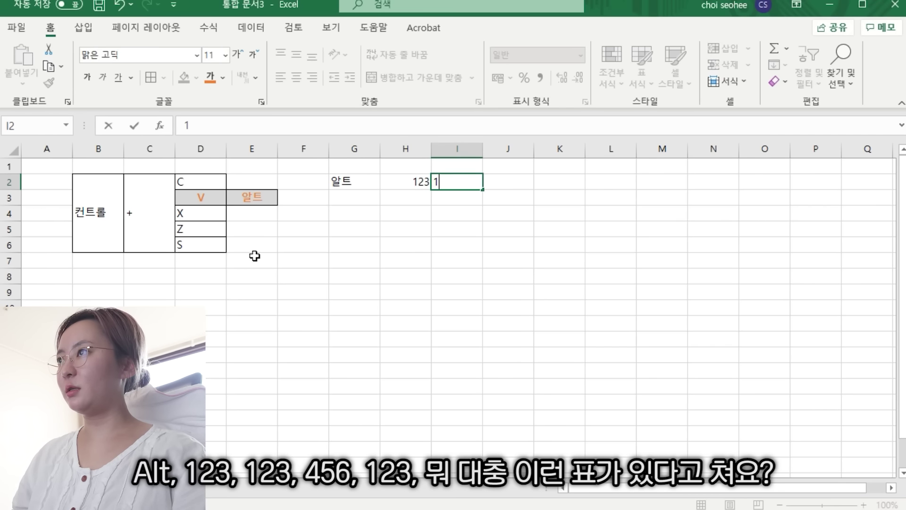
type("23")
key("Tab")
type("456")
key("Tab")
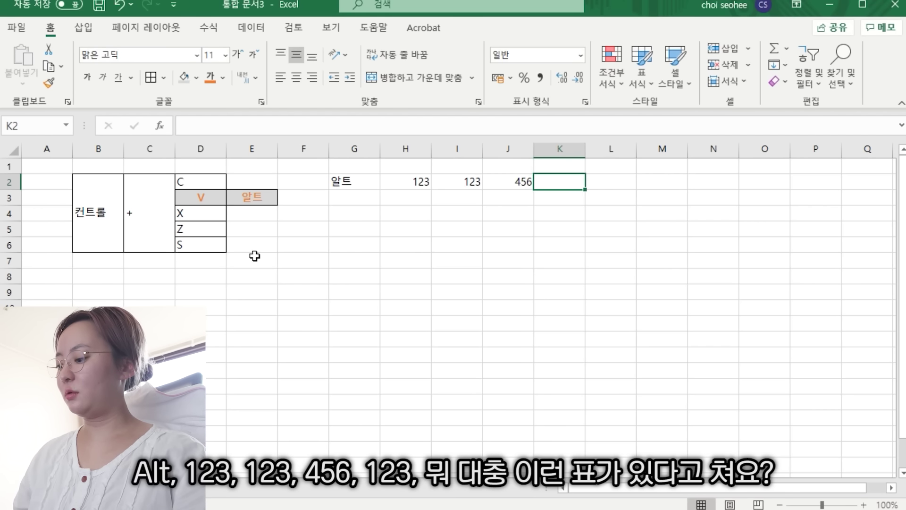
type("123")
key("Left")
- Copy cells I2:K2 into the row below starting at H3, and enter 456 in K3
key("Left")
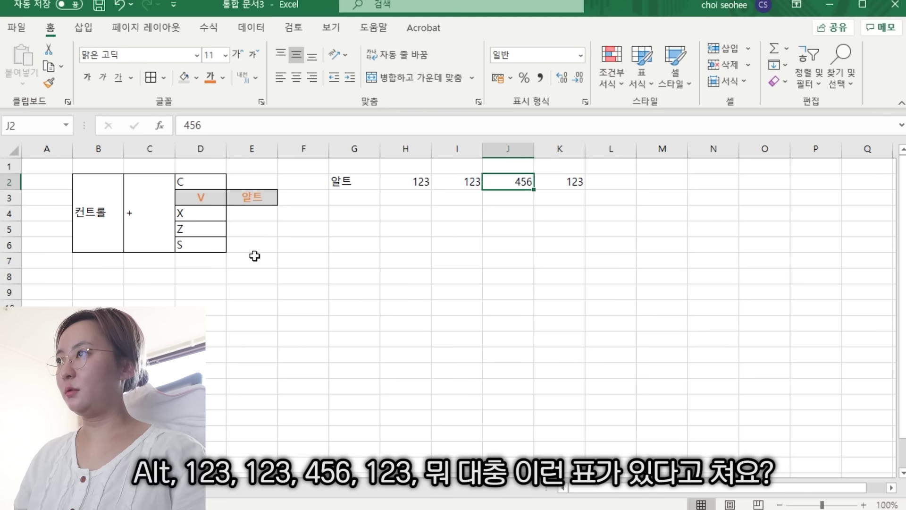
key("shift+Right")
key("shift+Right")
key("ctrl+c")
key("Down")
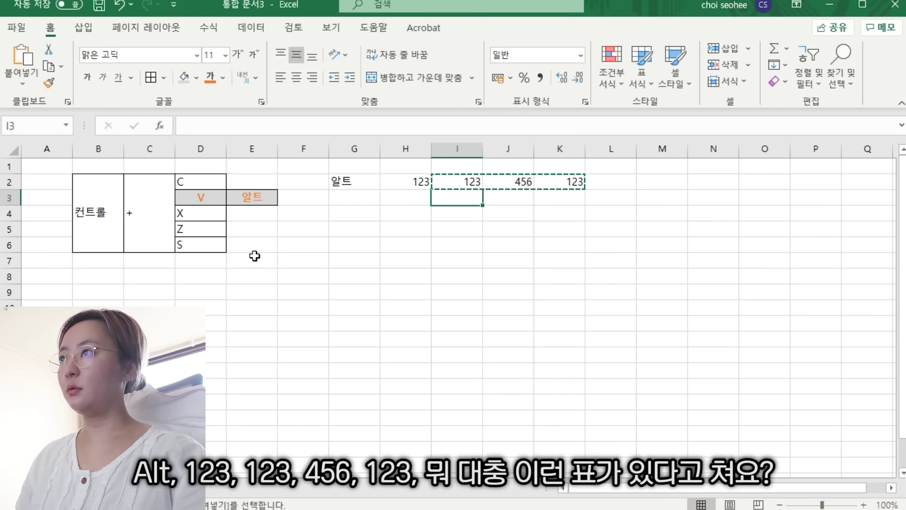
key("Left")
key("ctrl+v")
key("Right")
key("Right")
key("Right")
key("Escape")
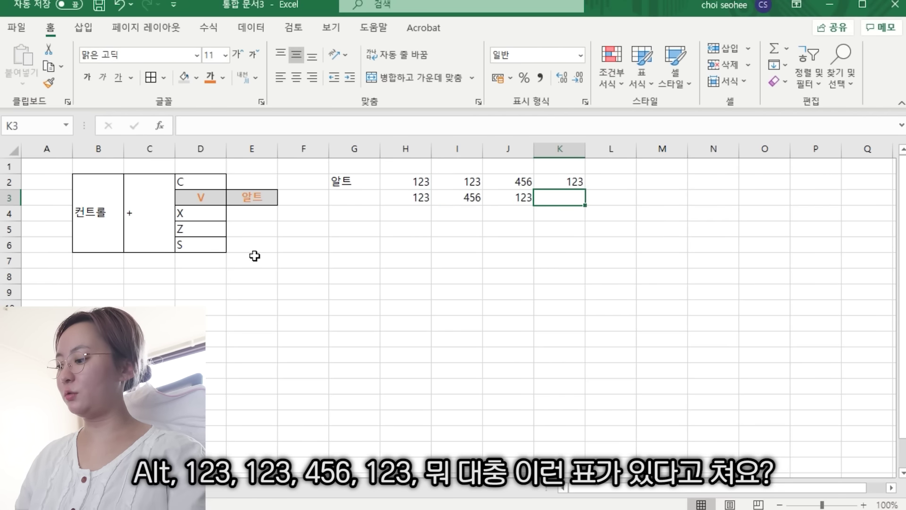
type("456")
key("Return")
- Open the font colour choices for cell H2 through the Home (홈) access keys F and C
key("Up")
key("Up")
key("Left")
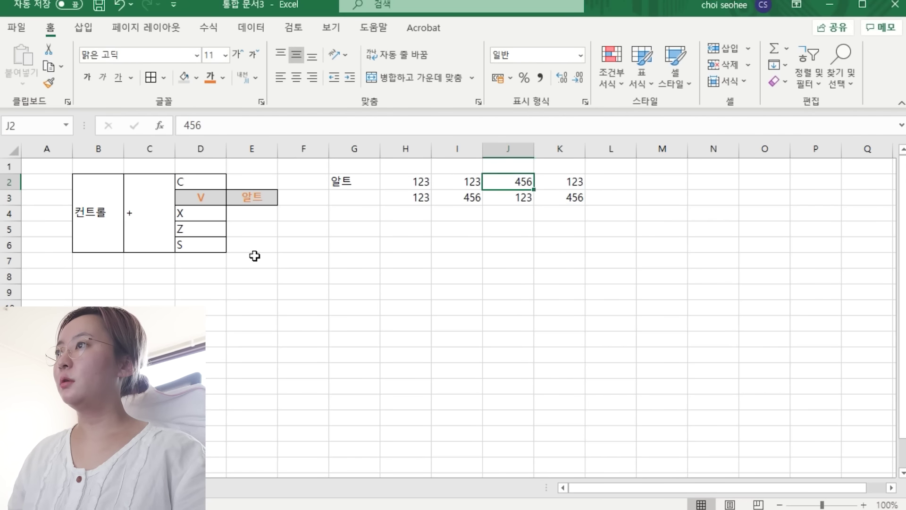
key("Left")
key("Left")
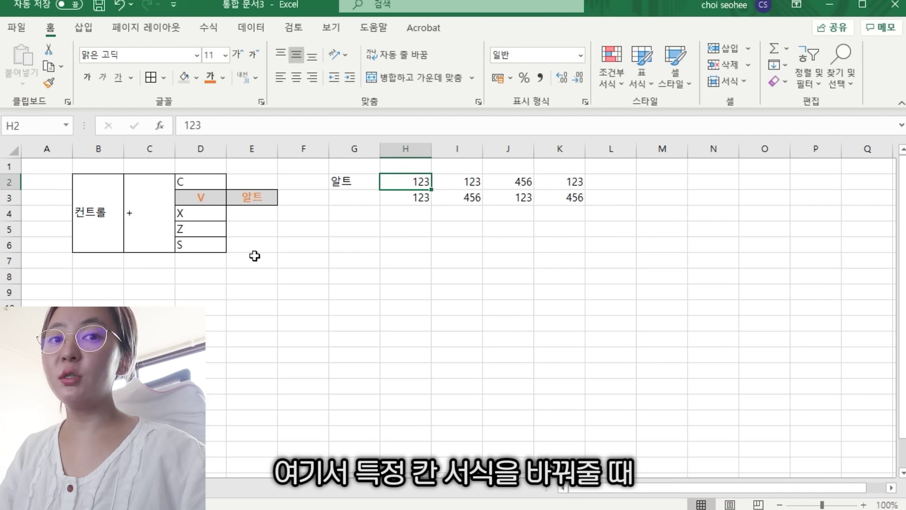
key("alt")
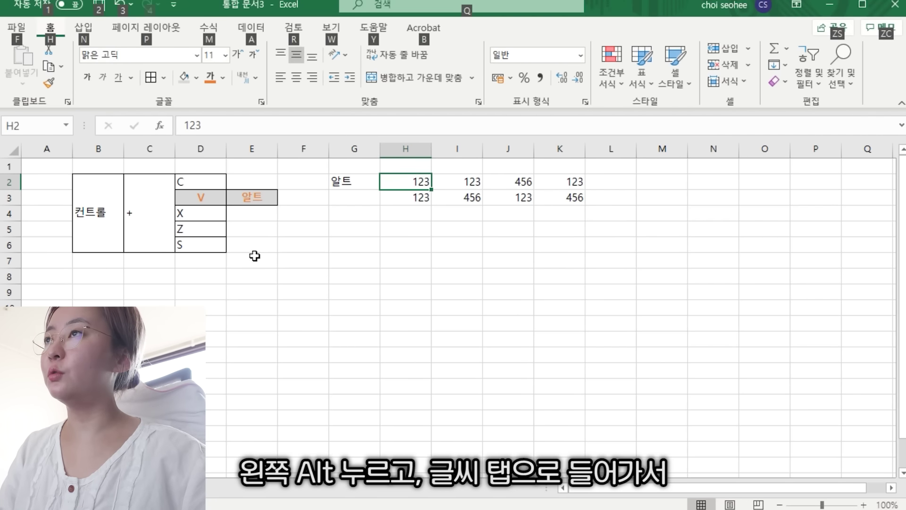
key("h")
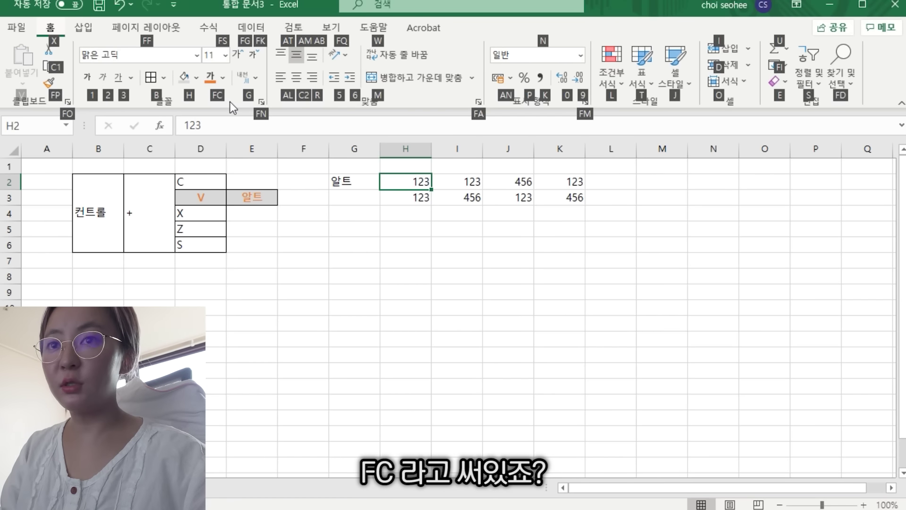
key("f")
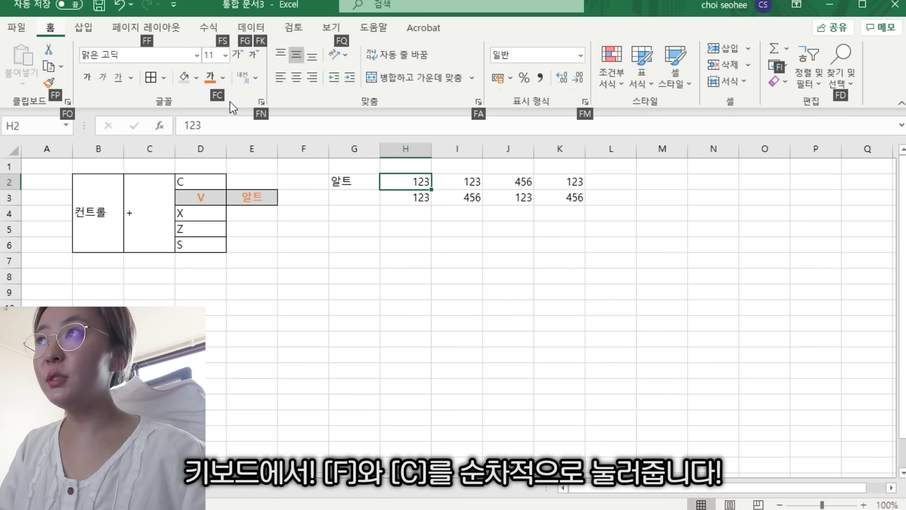
key("c")
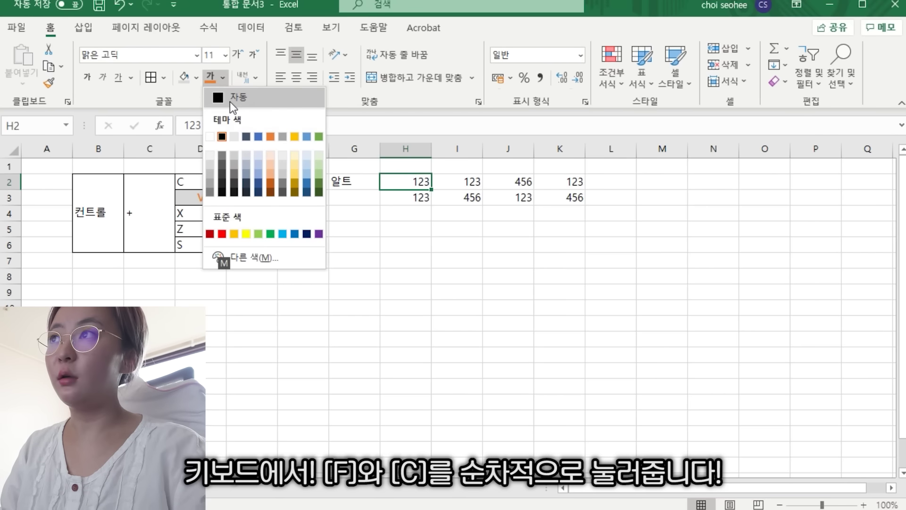
key("Escape")
key("f")
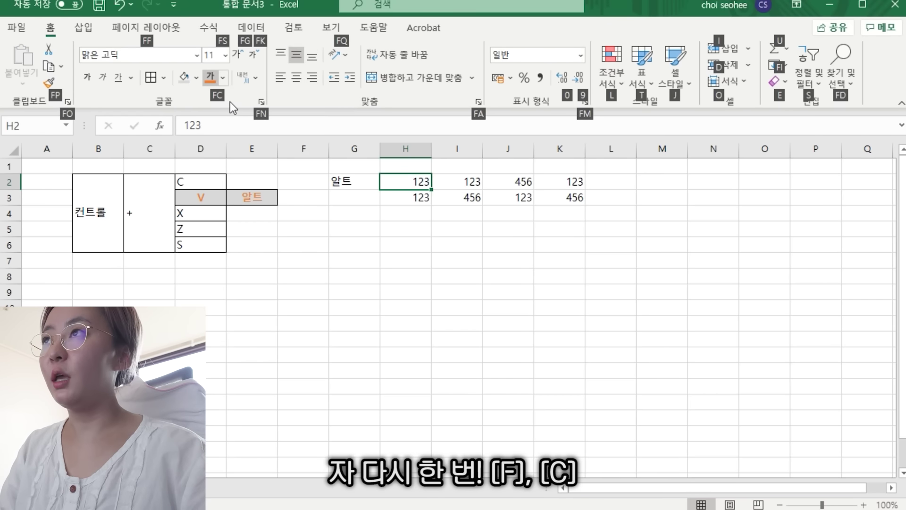
key("c")
- Preview different theme and standard font colours on the number in H2
key("Down")
key("Down")
key("Down")
key("Left")
key("Left")
key("Left")
key("Left")
key("Up")
key("Up")
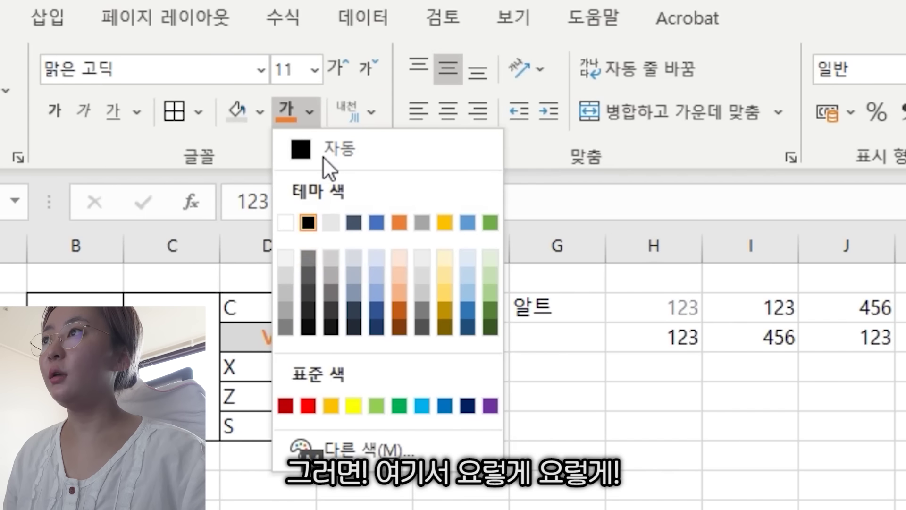
key("Down")
key("Down")
key("Down")
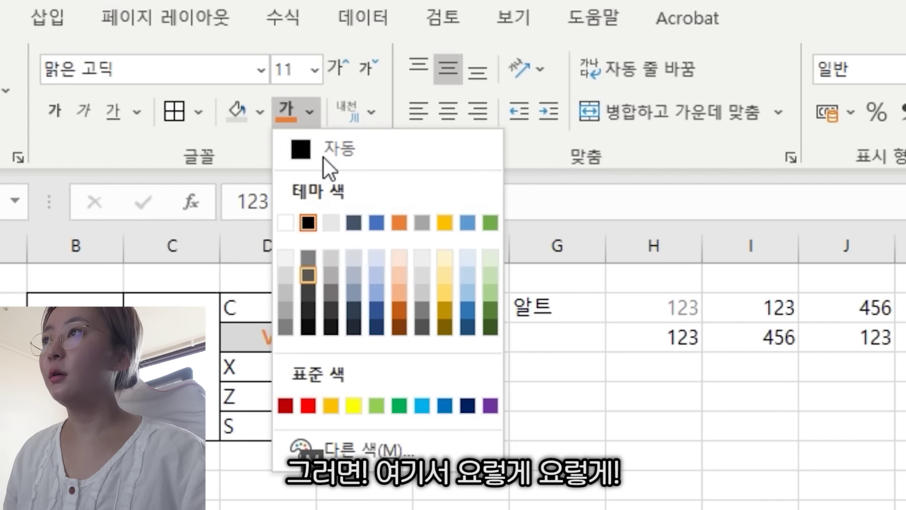
key("Right")
key("Right")
key("Right")
key("Up")
key("Up")
key("Up")
key("Down")
key("Right")
key("Up")
key("Up")
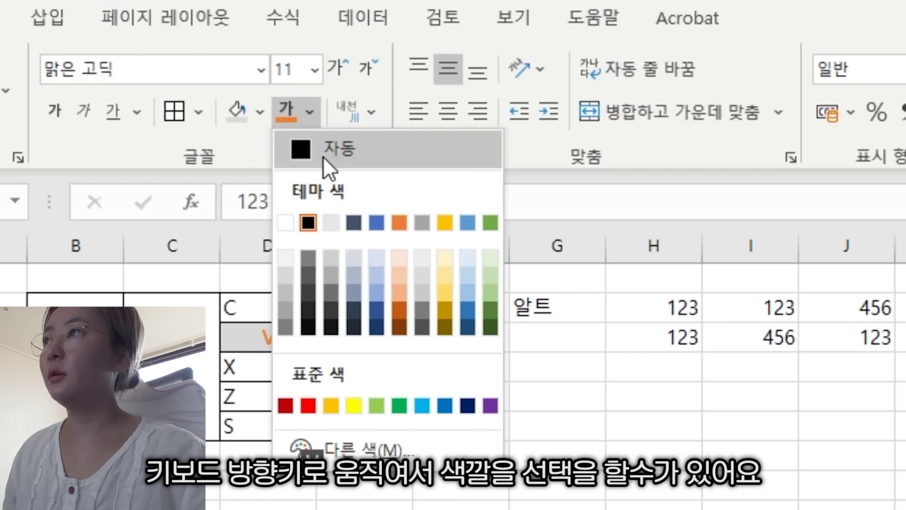
key("Down")
key("Right")
key("Down")
key("Down")
key("Down")
key("Down")
key("Down")
key("Down")
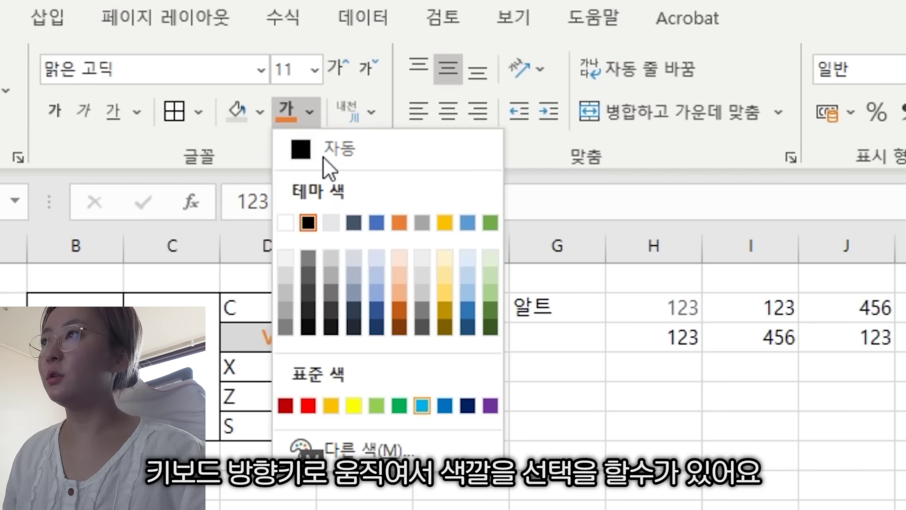
key("Left")
key("Right")
key("Right")
key("Right")
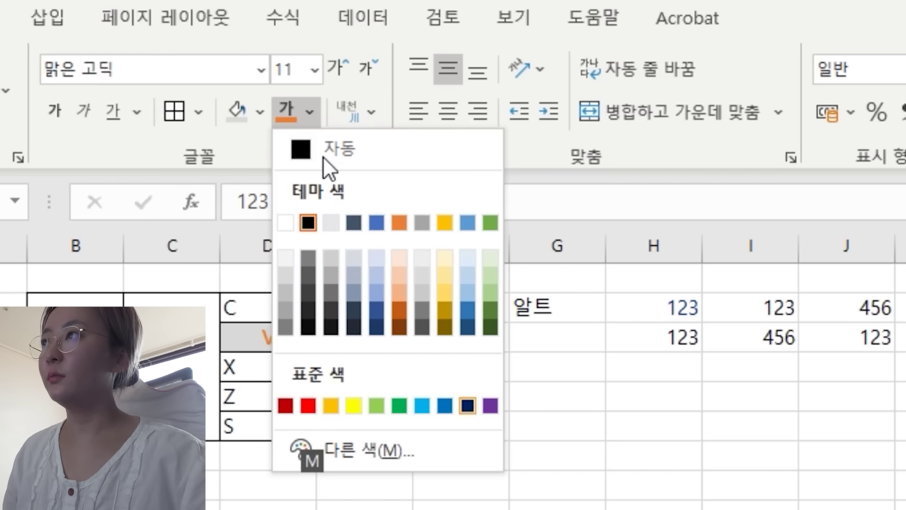
- Set the font colour of the number in H2 to a dark green theme colour
key("Left")
key("Left")
key("Left")
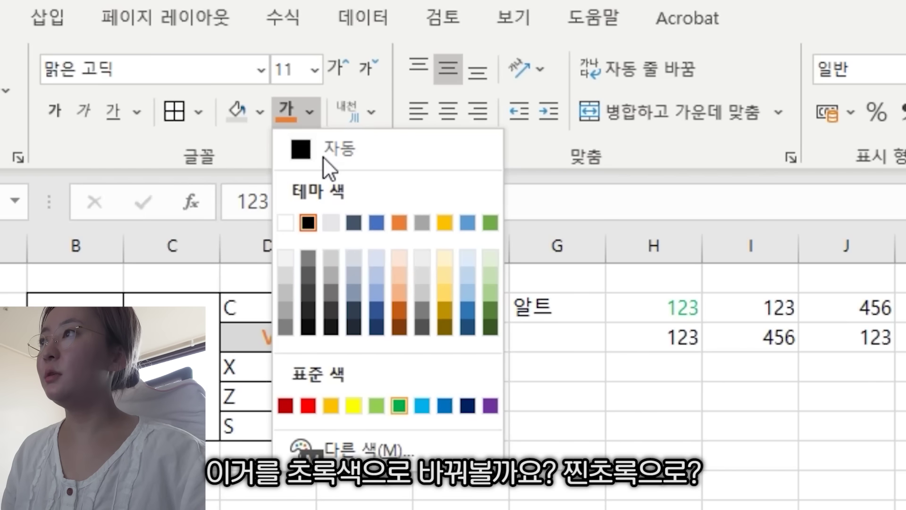
key("Right")
key("Right")
key("Right")
key("Up")
key("Right")
key("Return")
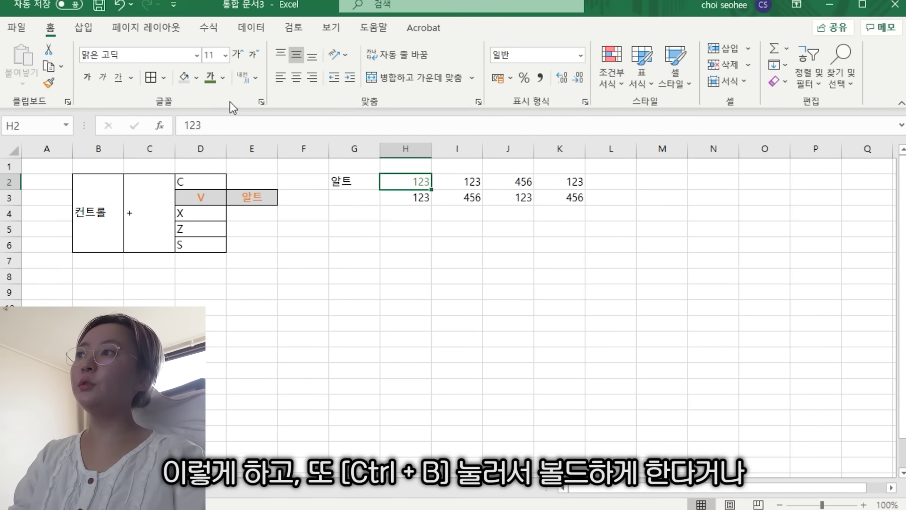
- Apply bold to the number in H2 and remove it again
key("ctrl+b")
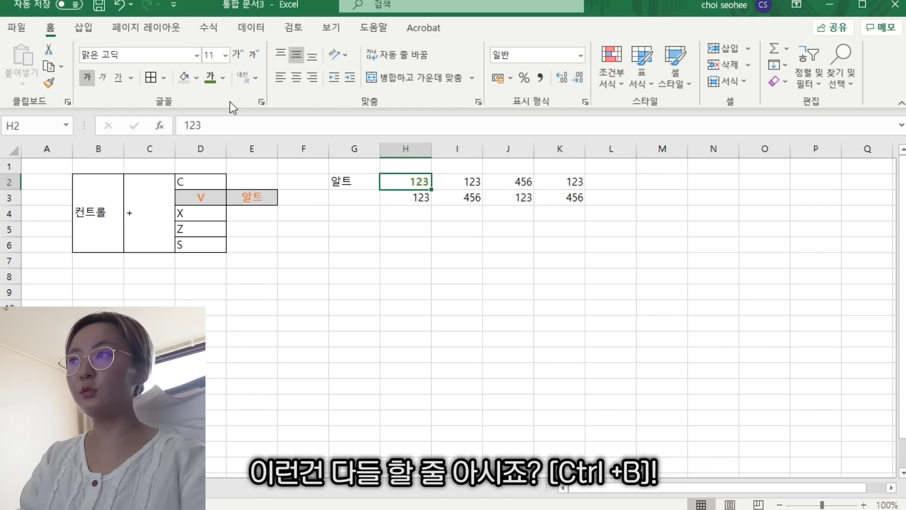
key("ctrl+b")
- Add the letter B to the list of control shortcuts in cell D7
key("Down")
key("Down")
key("Left")
key("Left")
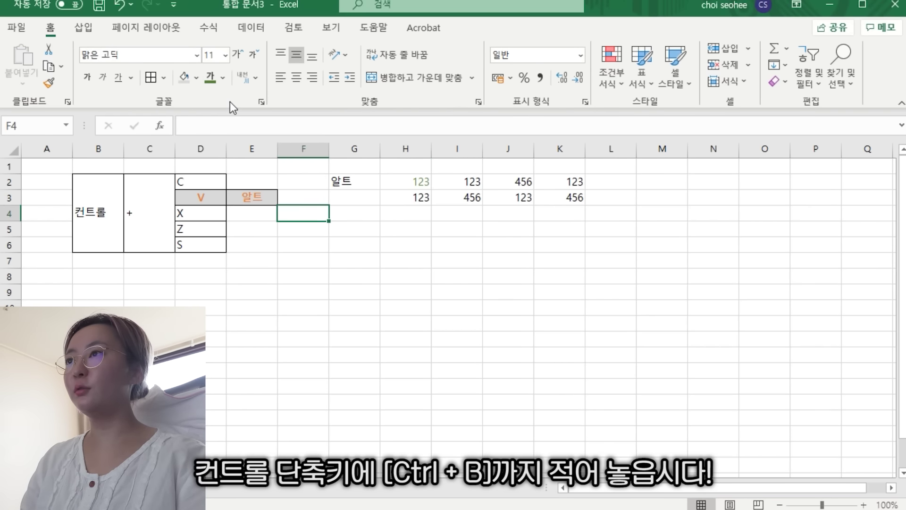
key("Left")
key("Left")
key("Down")
key("Down")
key("Down")
type("ㅠ")
key("BackSpace")
type("B")
key("Return")
- Enter the description 글씨 굵게 in E7, beside the B shortcut
key("Up")
key("Right")
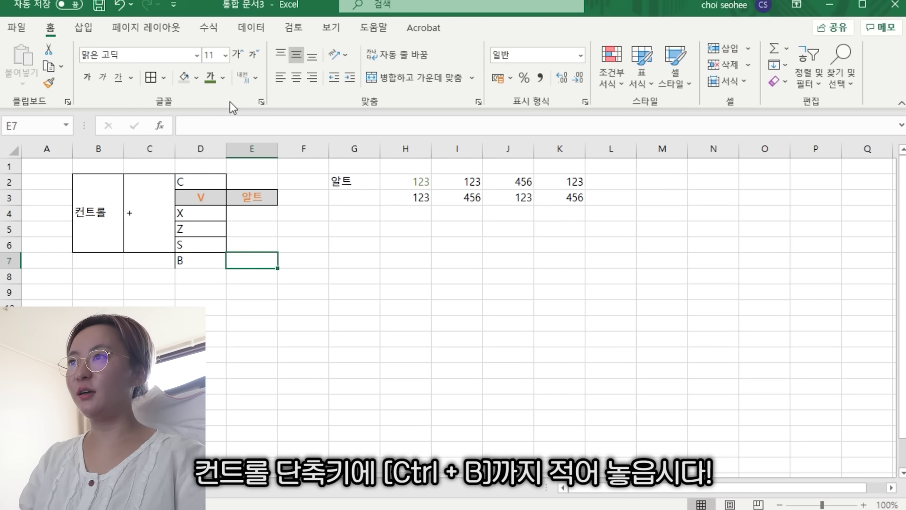
type("글씨 굵ㄱ")
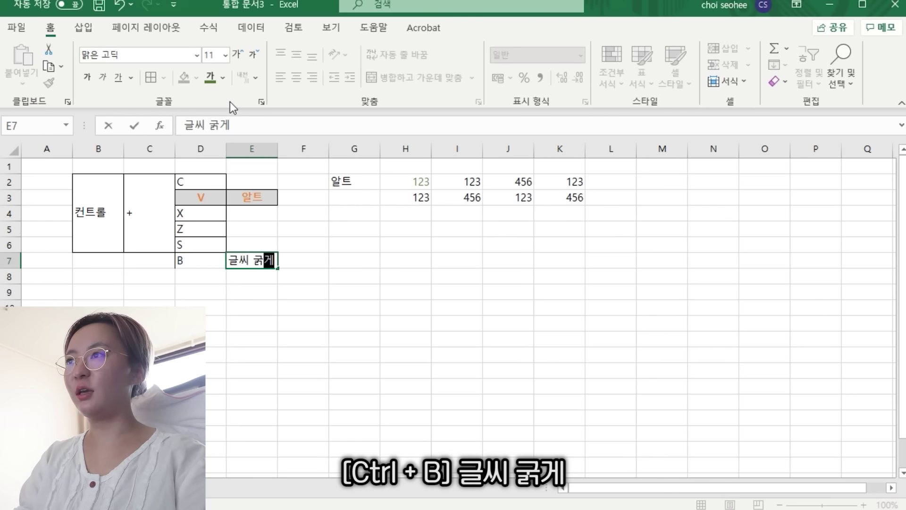
type("ㅔ")
key("Return")
- Open the border choices for cell H2 through the Home (홈) access keys
key("Up")
key("Up")
key("Up")
key("Up")
key("Up")
key("Right")
key("Up")
key("Up")
key("Right")
key("Right")
key("Down")
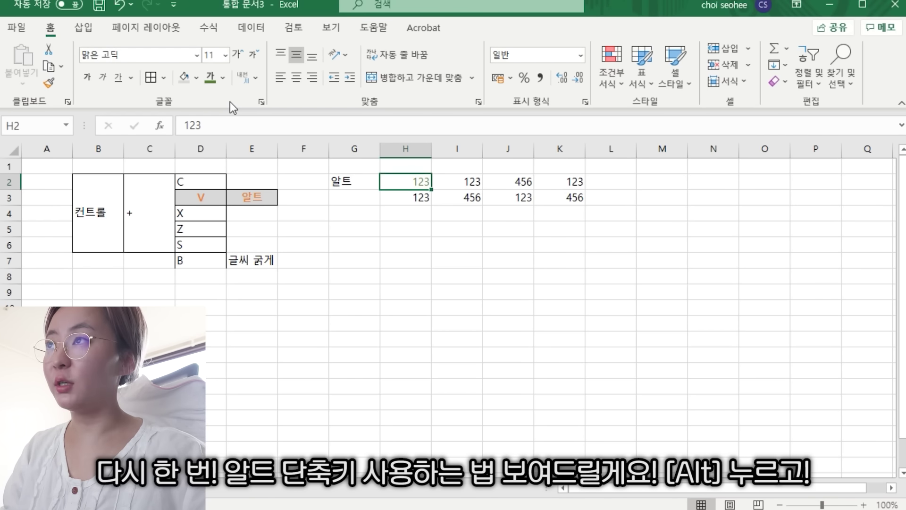
key("alt")
key("h")
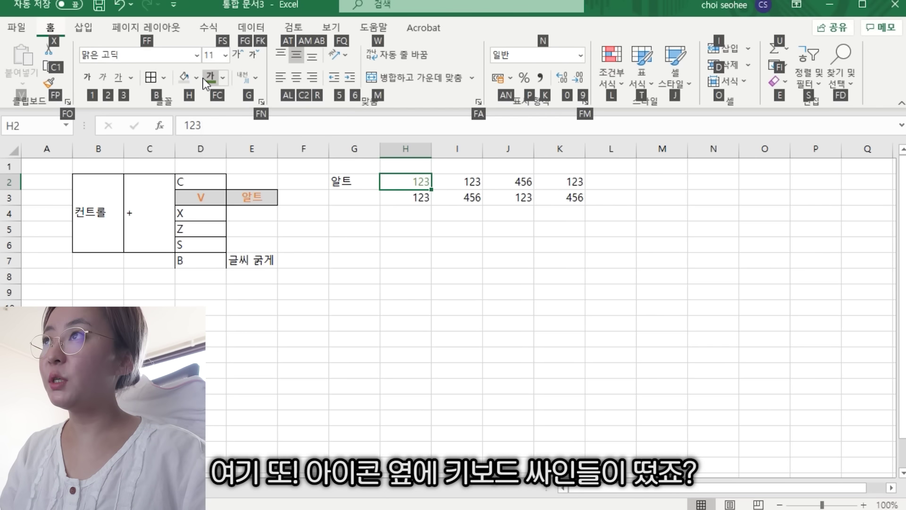
key("b")
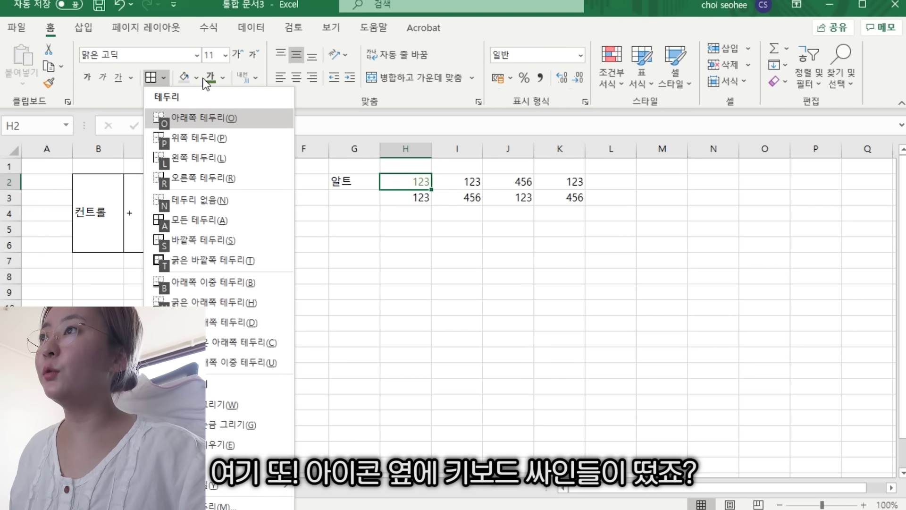
- Look through the border options and apply all borders (모든 테두리) to cell H2
key("Down")
key("Down")
key("Down")
key("Down")
key("Down")
key("Down")
key("Down")
key("Down")
key("Down")
key("Down")
key("Down")
key("Down")
key("Down")
key("Down")
key("Down")
key("Down")
key("Down")
key("Down")
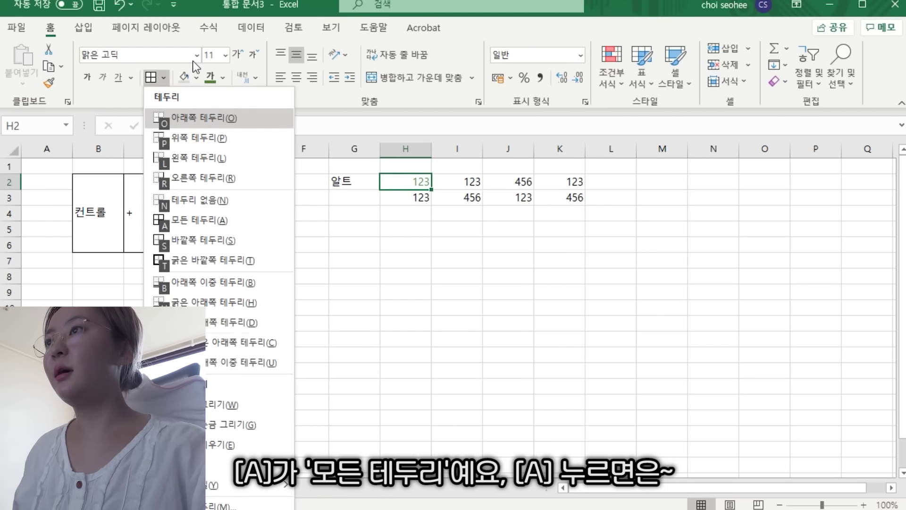
key("a")
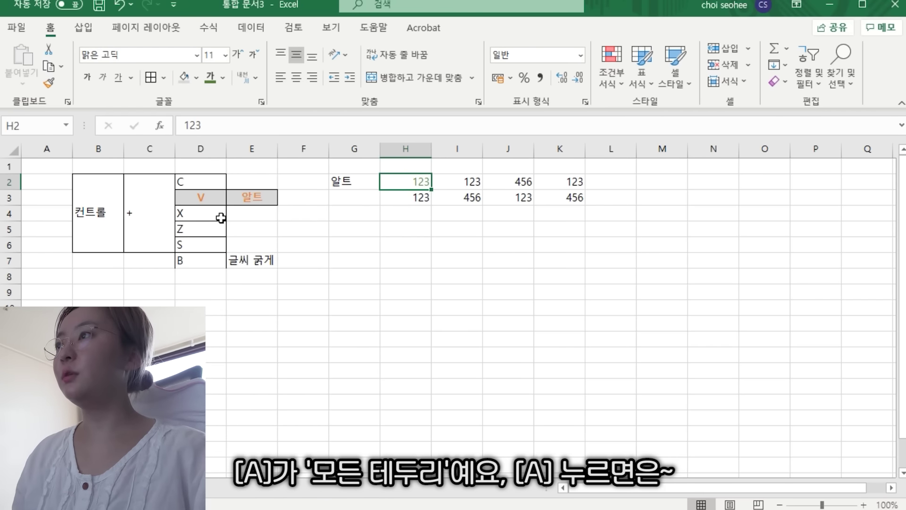
key("Down")
key("Down")
key("Down")
key("Up")
key("Up")
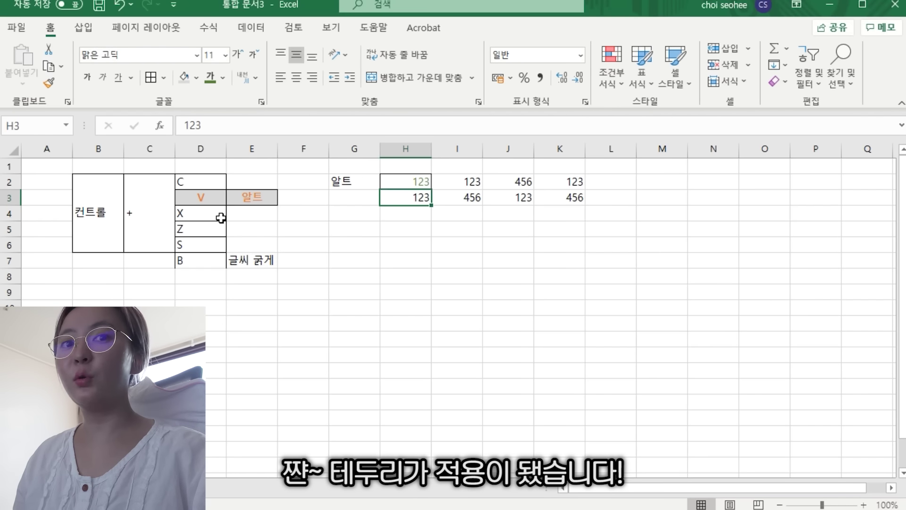
key("Up")
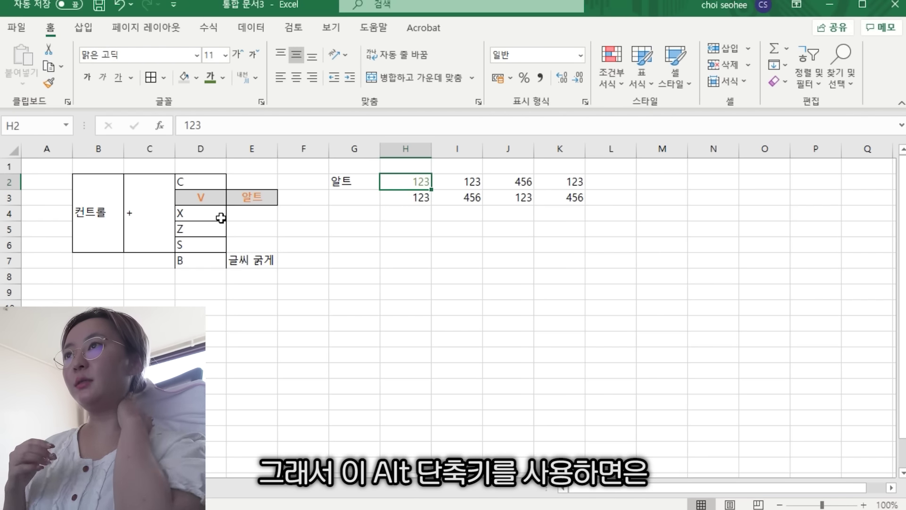
- Enter 탭 in cell H2, beside the 알트 label
key("Down")
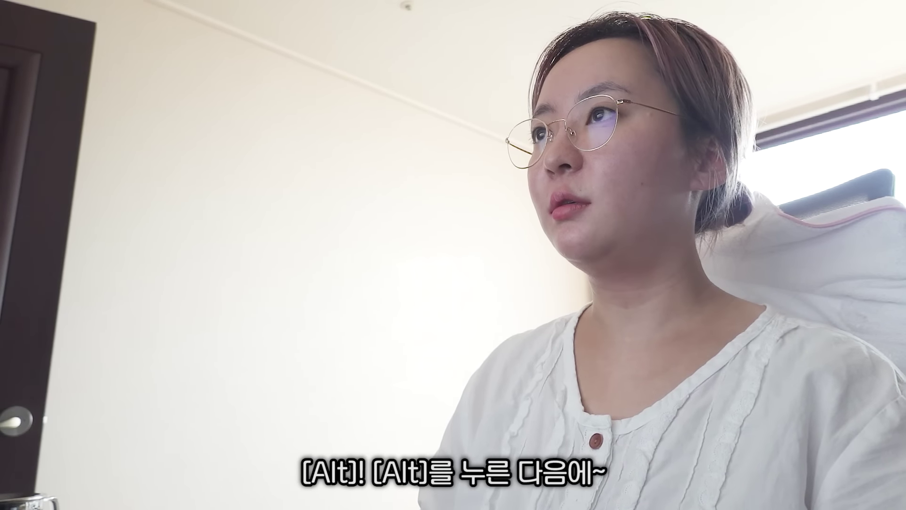
key("Tab")
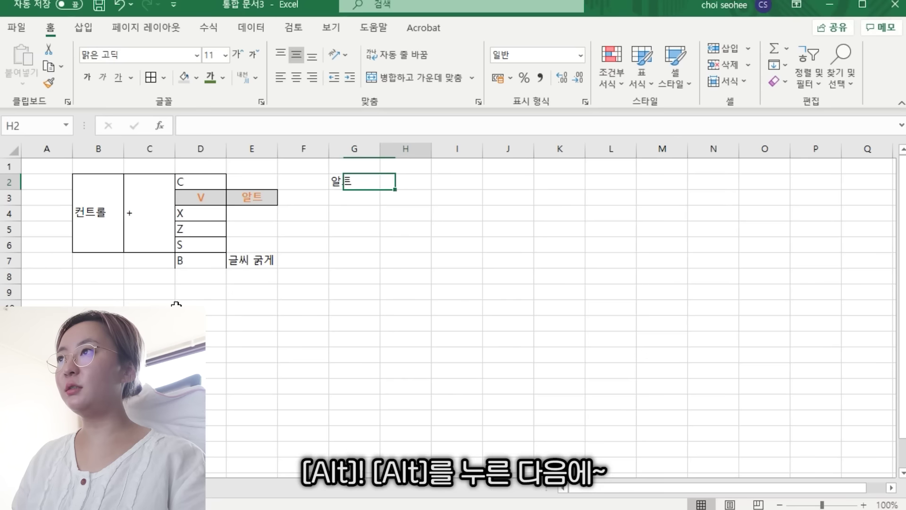
type("태ㅑ")
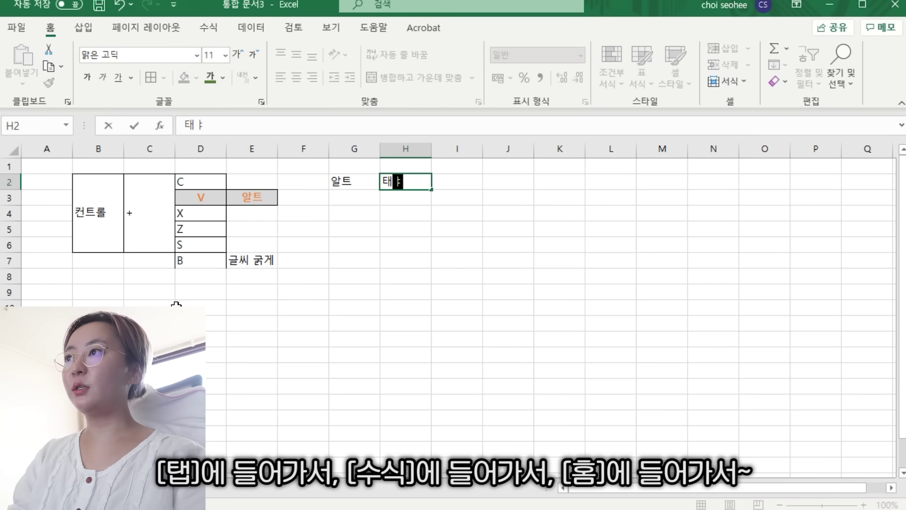
key("BackSpace")
key("BackSpace")
type("탭")
- Enter the tab names 홈 in H2 and 삽입 in H3
left_click(409, 185)
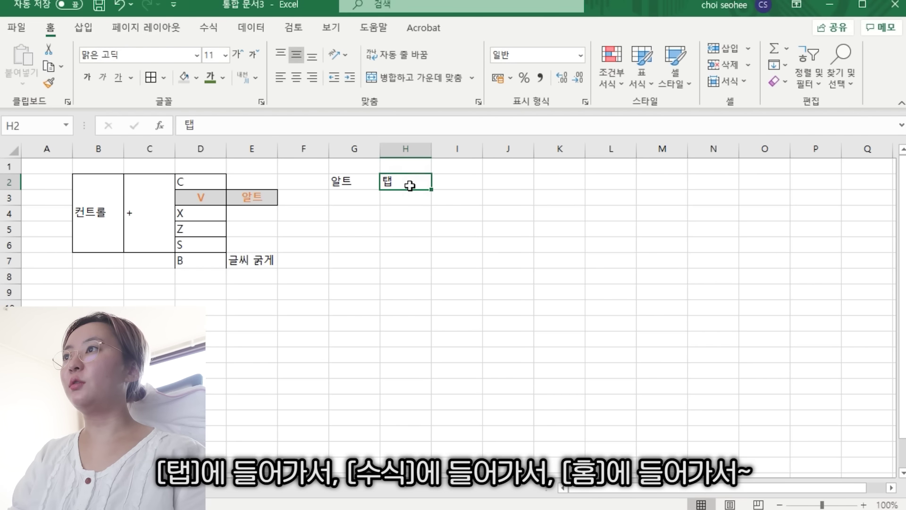
type("홈")
key("Return")
type("삽입")
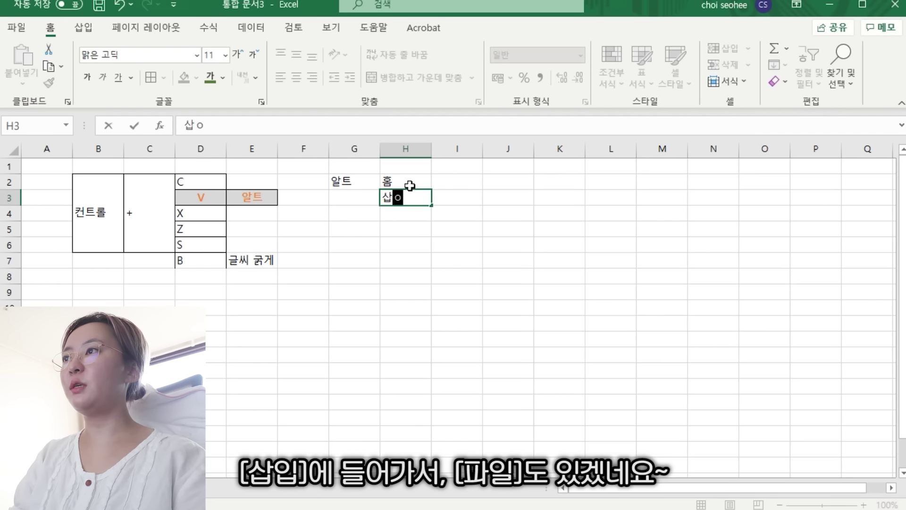
key("Return")
- Move the entries 홈 and 삽입 down one row to H3:H4
key("Up")
key("shift+Down")
key("ctrl+x")
key("Down")
key("ctrl+v")
- Enter 파일 in H2, above the other tab names
key("Up")
key("Up")
key("Down")
type("파일")
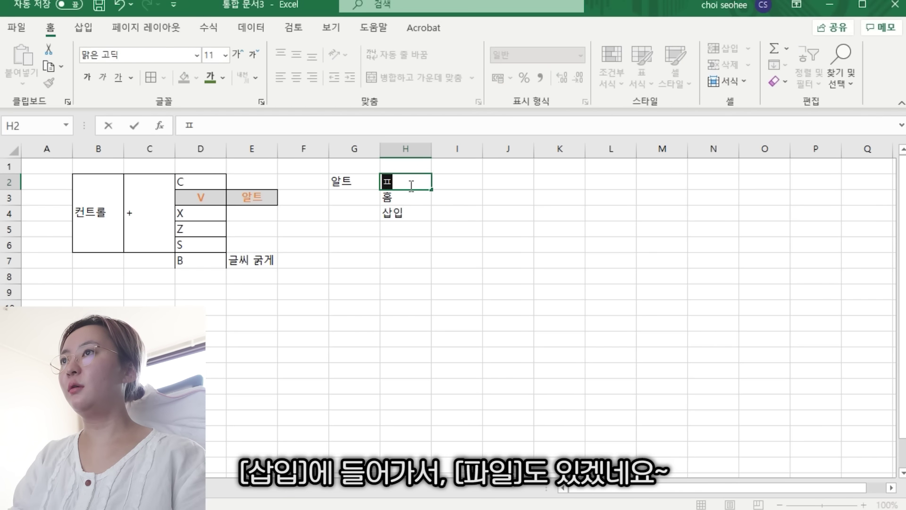
key("Return")
- Continue the tab list with 페이지 레이아웃 in H5, 수식 in H6 and 데이터 in H7
key("Down")
key("Down")
type("페이지 레이아웃")
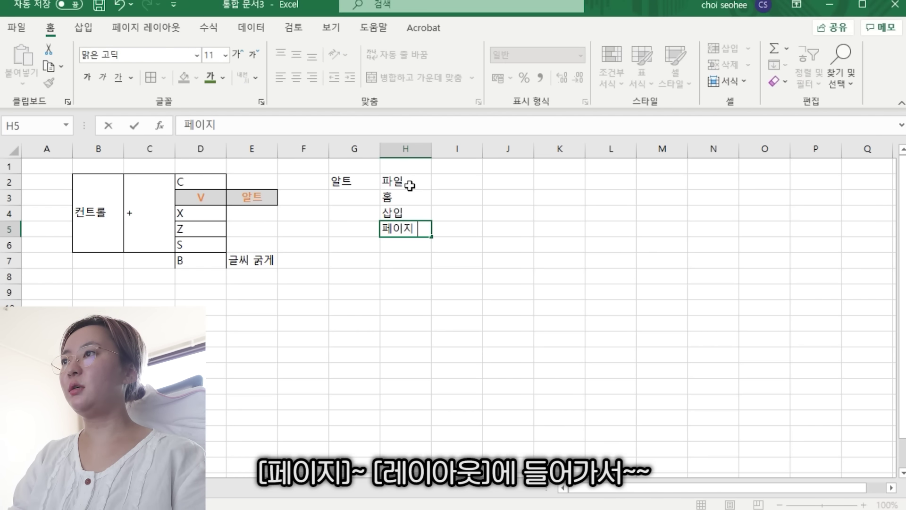
key("Return")
type("수식")
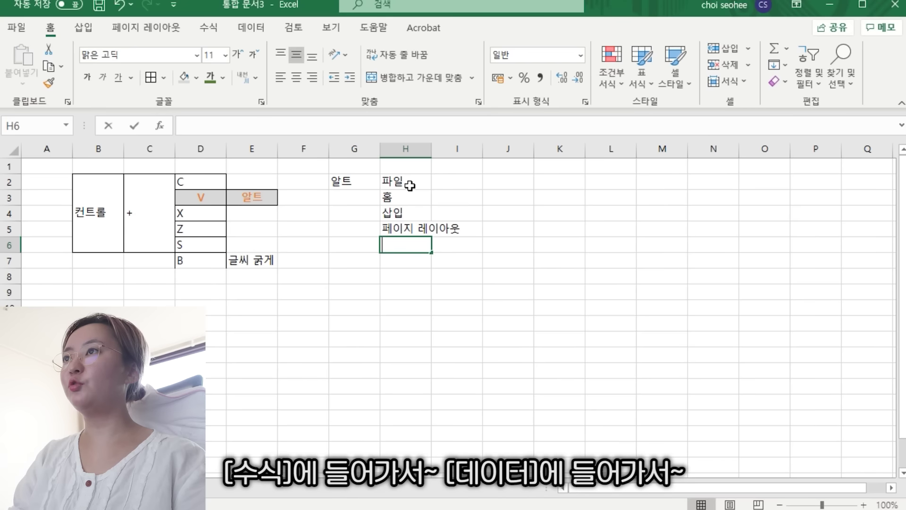
key("Return")
type("데이터")
key("Return")
- Move the entries 삽입 through 데이터 from H4:H7 down to H9:H12, leaving empty rows beneath 홈
key("Up")
key("Up")
key("Up")
key("Up")
key("Up")
key("Up")
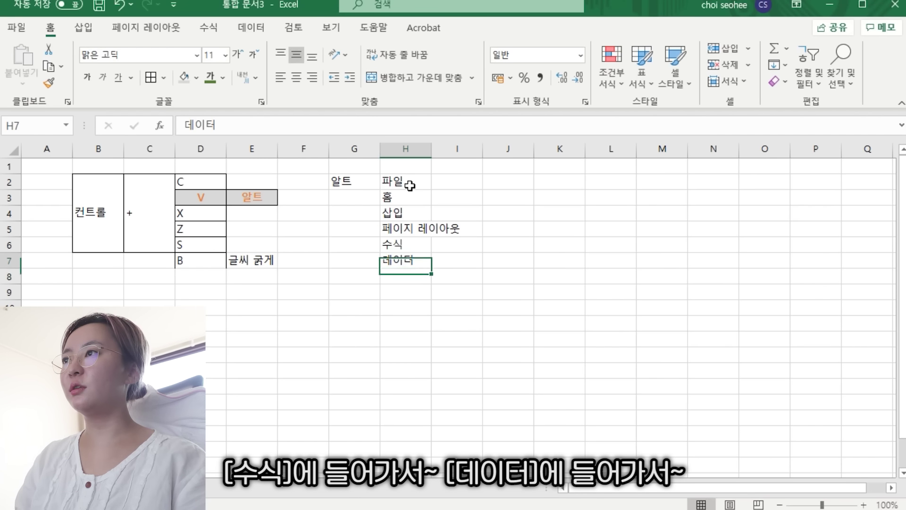
key("Down")
key("Down")
key("Right")
key("Up")
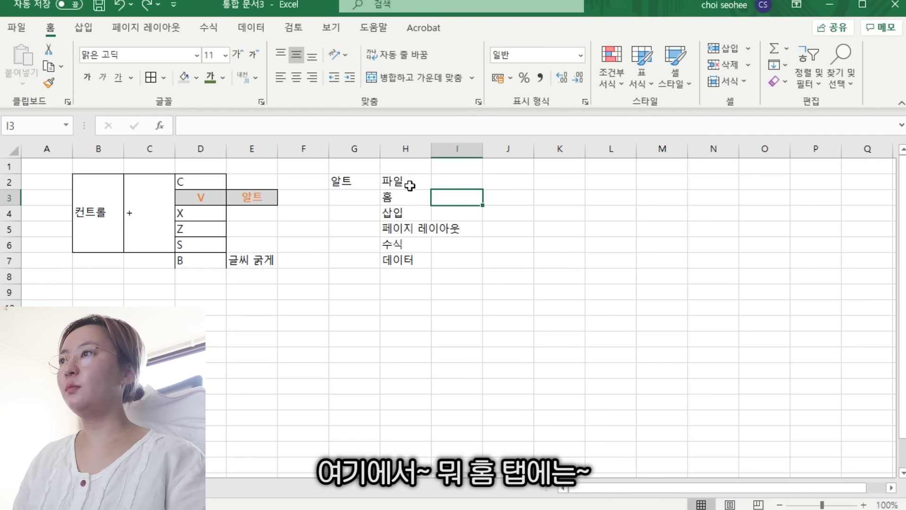
key("Down")
key("Left")
key("ctrl+shift+Down")
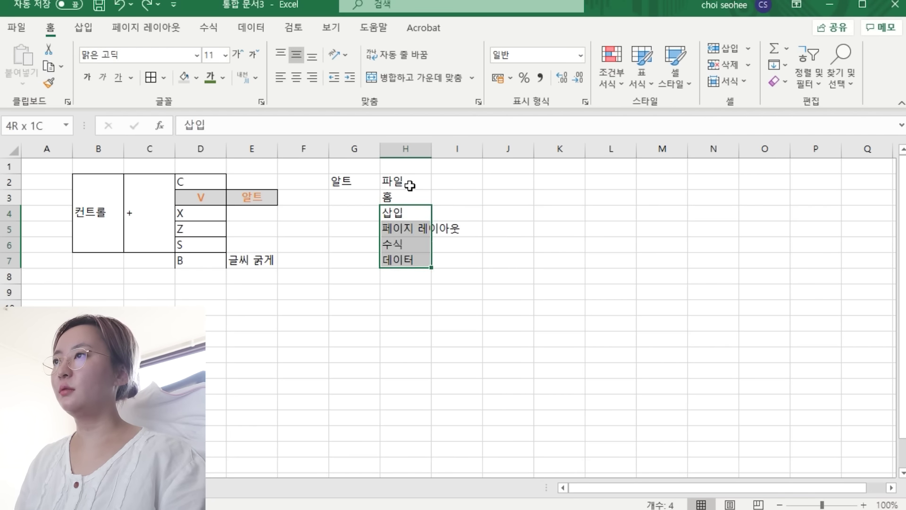
key("ctrl+x")
key("ctrl+Down")
key("Down")
key("Down")
key("ctrl+v")
- Enter F in I3, beside the 홈 entry
key("Up")
key("Up")
key("Up")
key("Right")
key("Up")
key("Up")
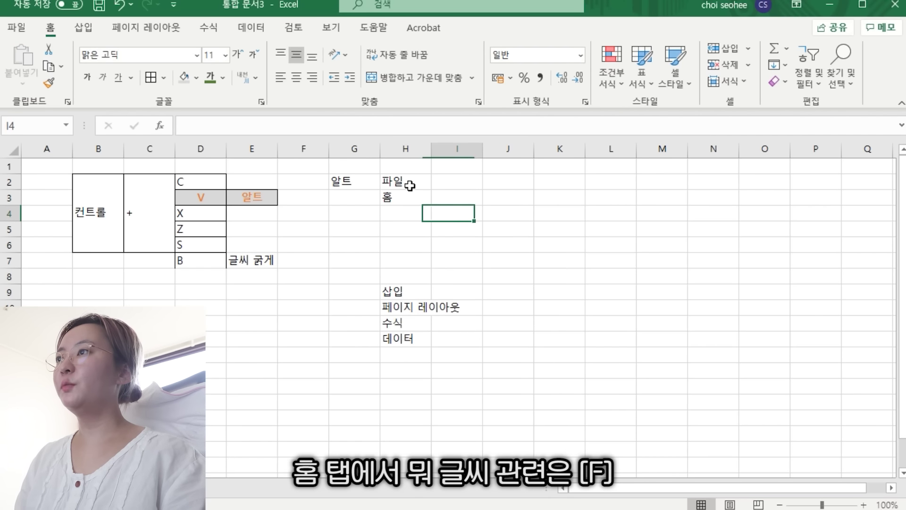
key("Up")
type("F")
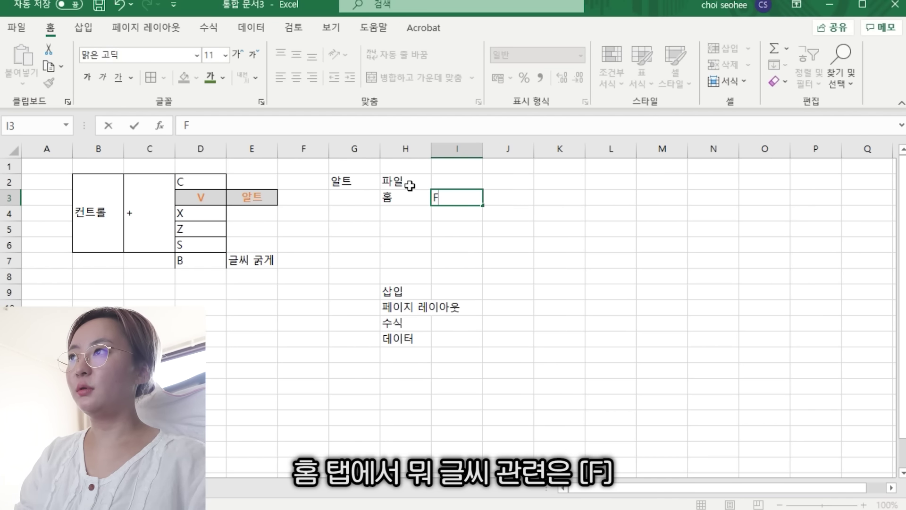
key("Return")
- Enter the border shortcut note 테두리 : B in I4
type("ㅂ")
key("BackSpace")
type("B")
key("Home")
type("테두리 :")
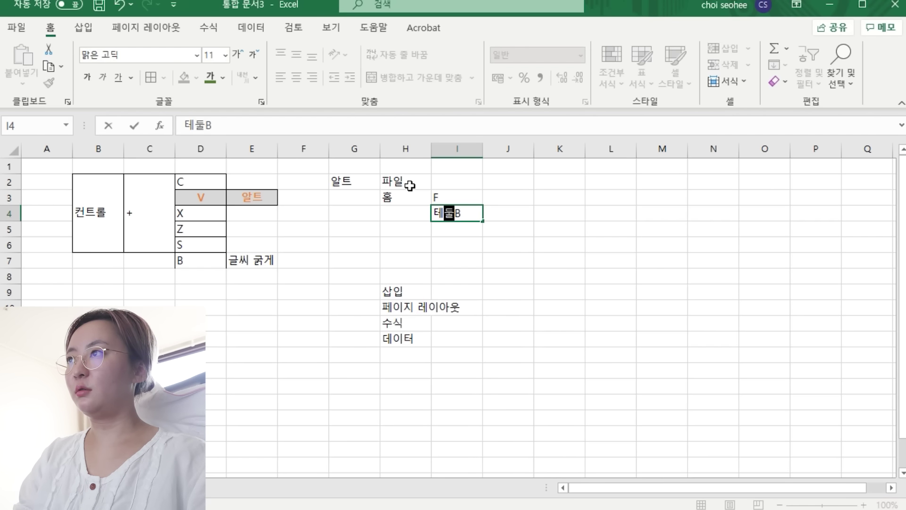
key("Return")
- Add the label 글씨 : in front of the letter in I3, so the cell reads 글씨 : F
key("Up")
key("Up")
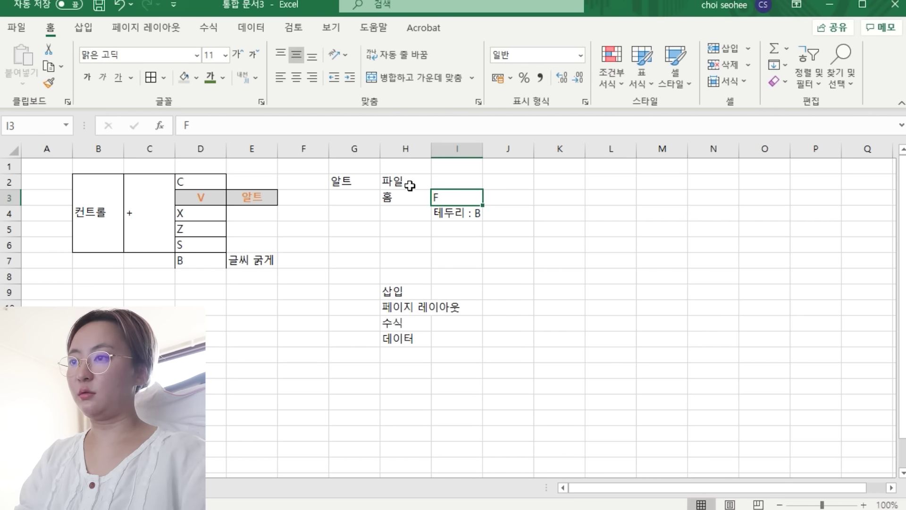
key("F2")
key("Home")
type("ㄱㅡㄹㅆㅣ :")
key("Return")
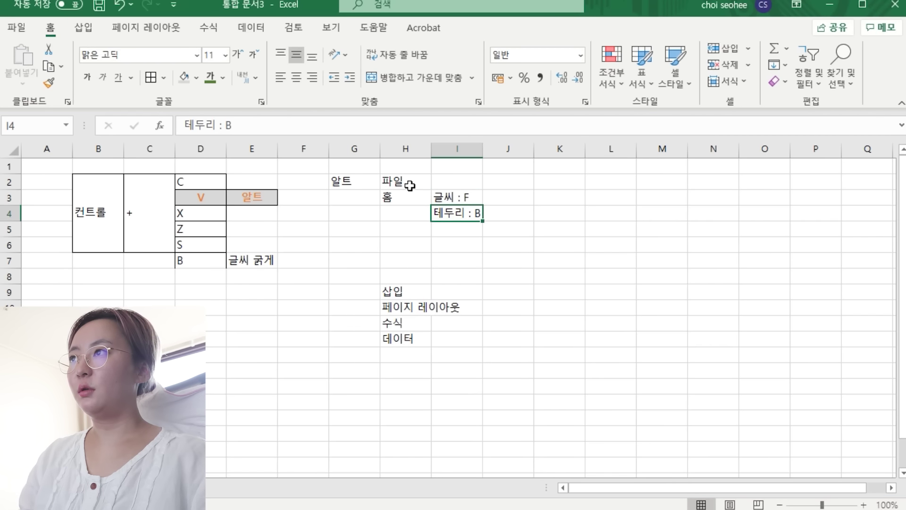
key("Return")
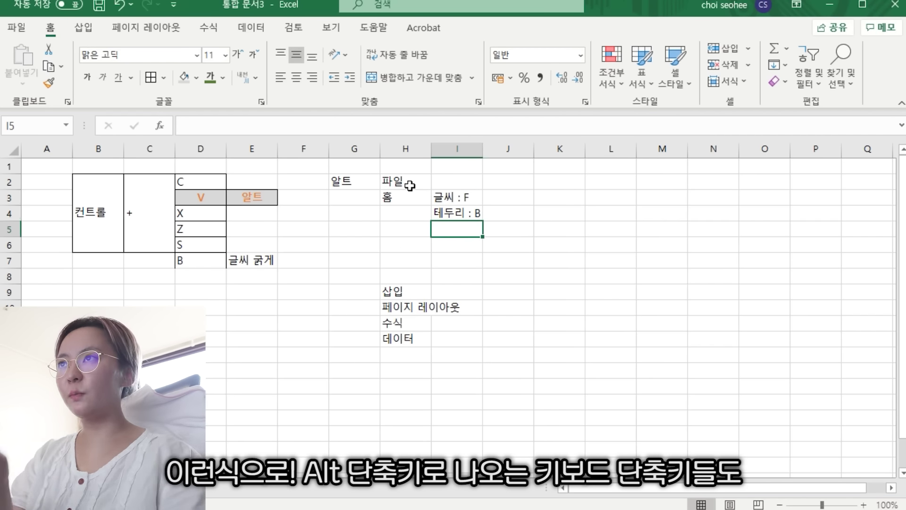
key("Up")
key("Down")
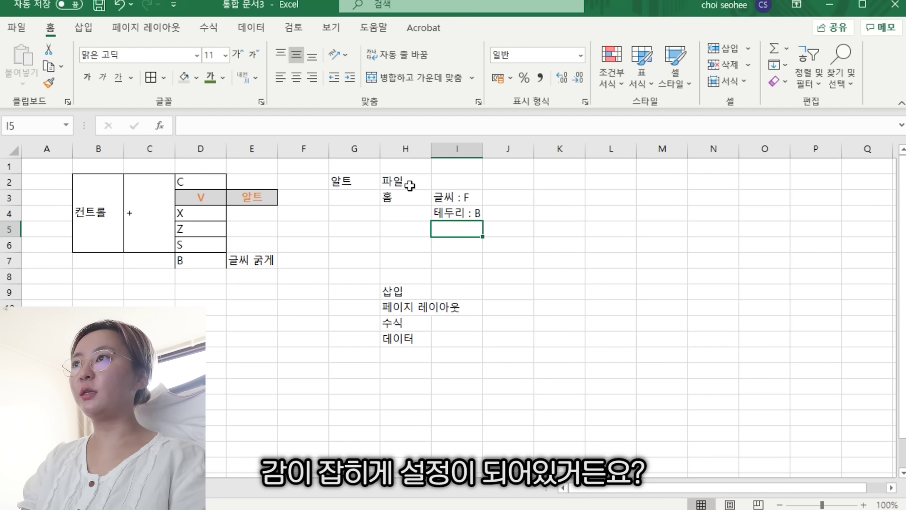
- Display the access keys of the Home commands, and dismiss them
key("alt")
key("h")
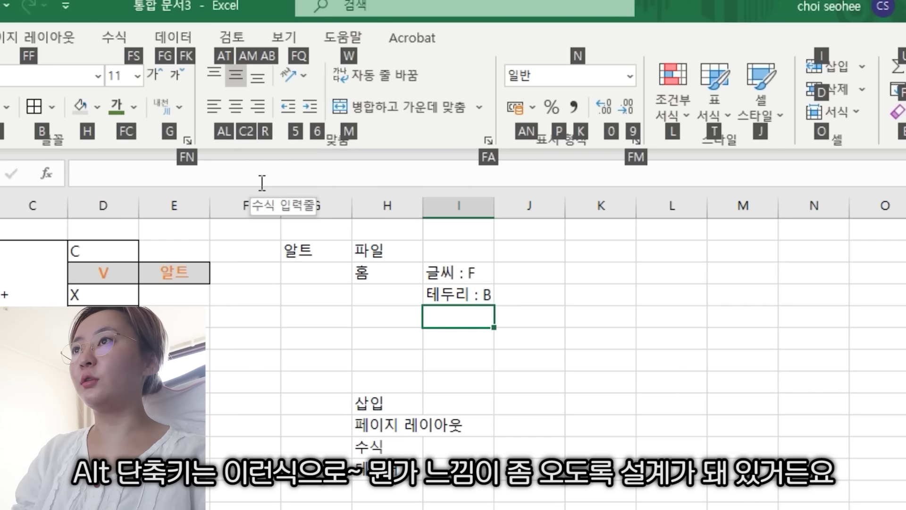
key("alt")
- Enter the alignment note 정렬 관련 : A in I5 and widen column I to fit it
type("정렬 관련")
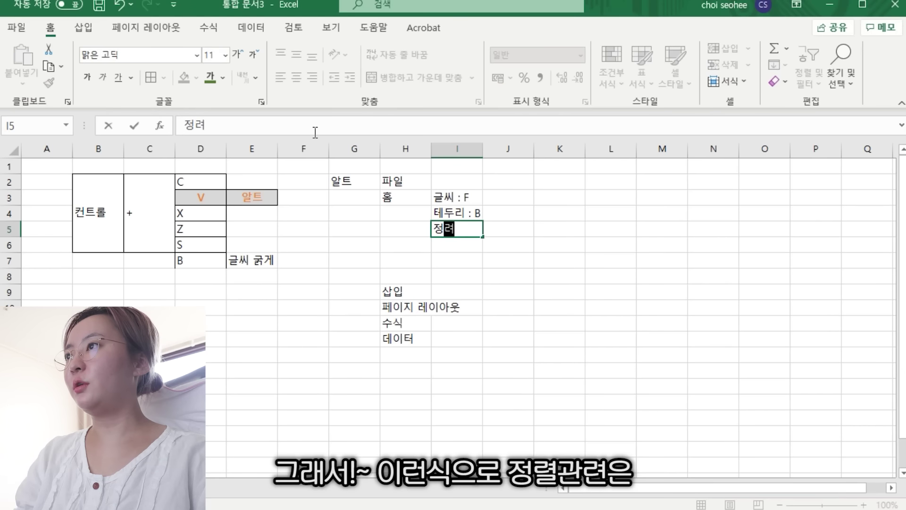
type(" : A")
left_click(535, 229)
- Enter the font colour note 색깔 : C in J3, beside 글씨 : F
key("Up")
key("Up")
type("색")
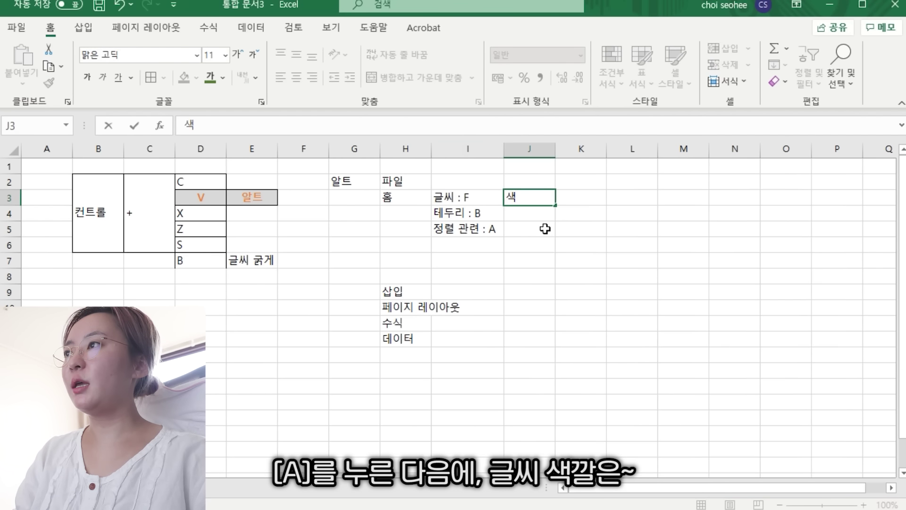
type("깔 : C")
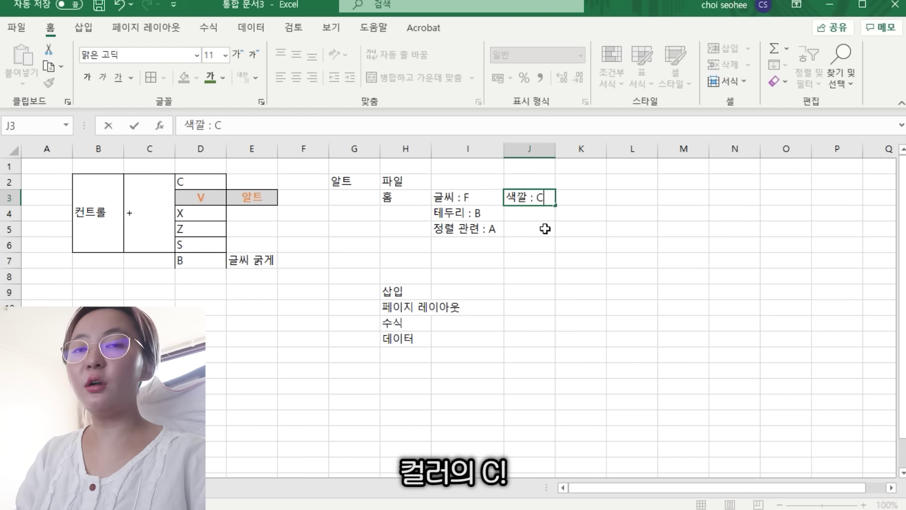
key("Return")
- Call up the font colour command for J3 through its access keys, and leave it without picking a colour
left_click(543, 196)
key("alt")
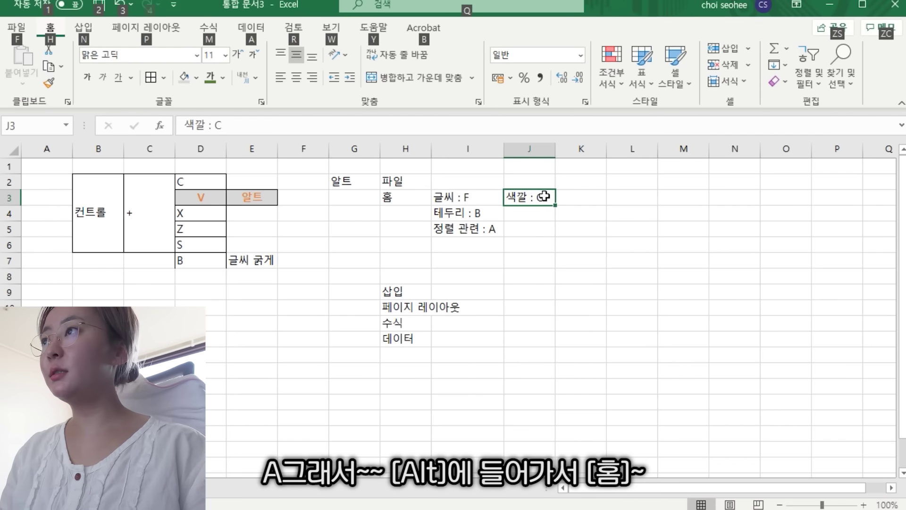
key("h")
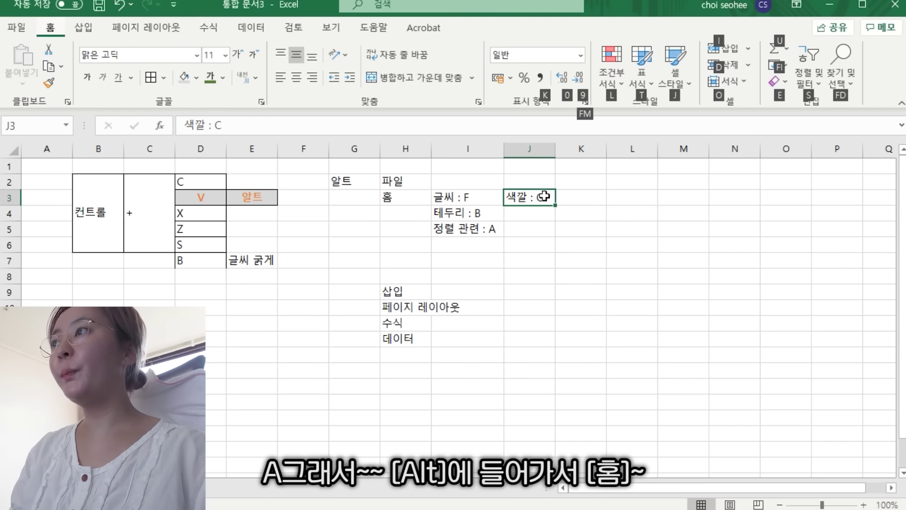
key("f")
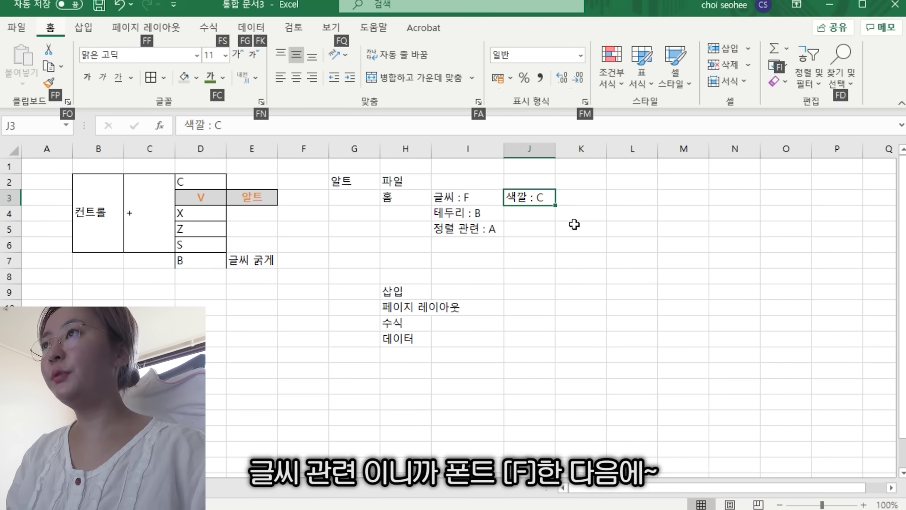
key("c")
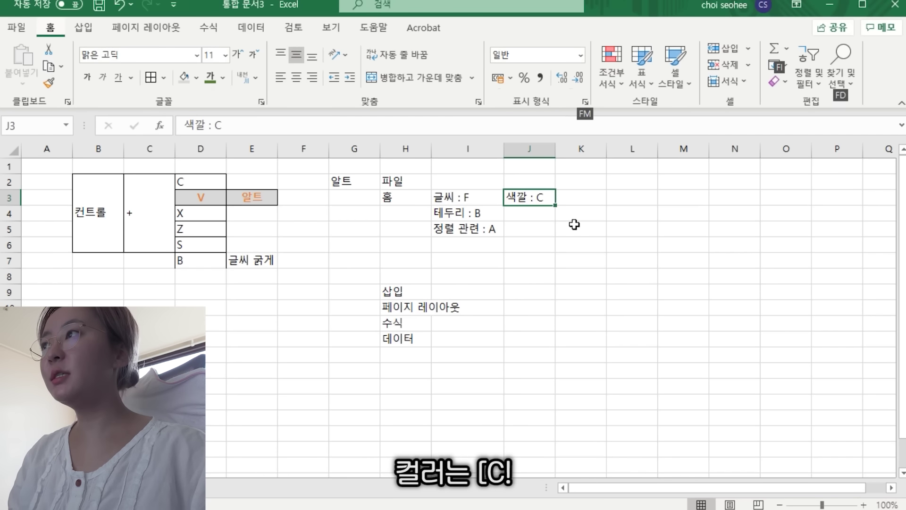
key("Escape")
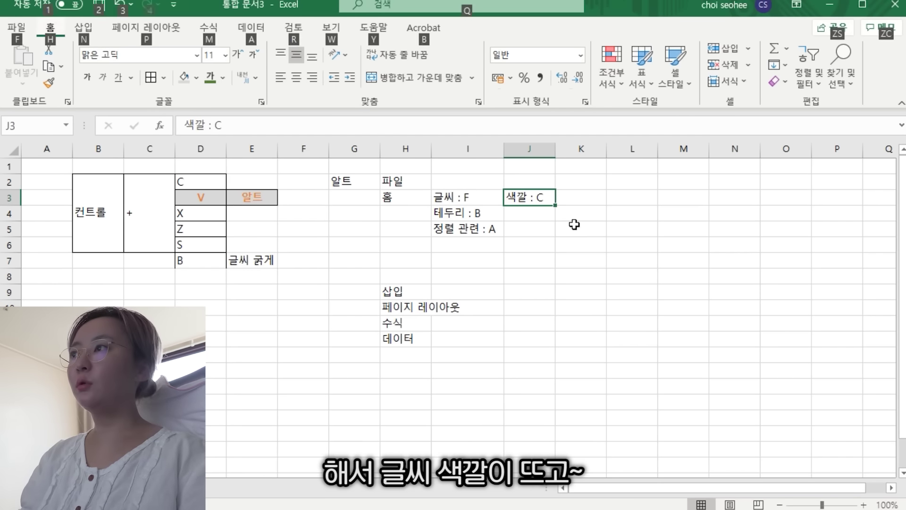
- Enter the all-borders note 전체 : A in J4, beside 테두리 : B
key("Return")
type("전체 :")
key("Return")
key("Up")
key("F2")
type("A")
key("ctrl+Return")
- Apply All Borders (모든 테두리) to J4
key("alt")
key("h")
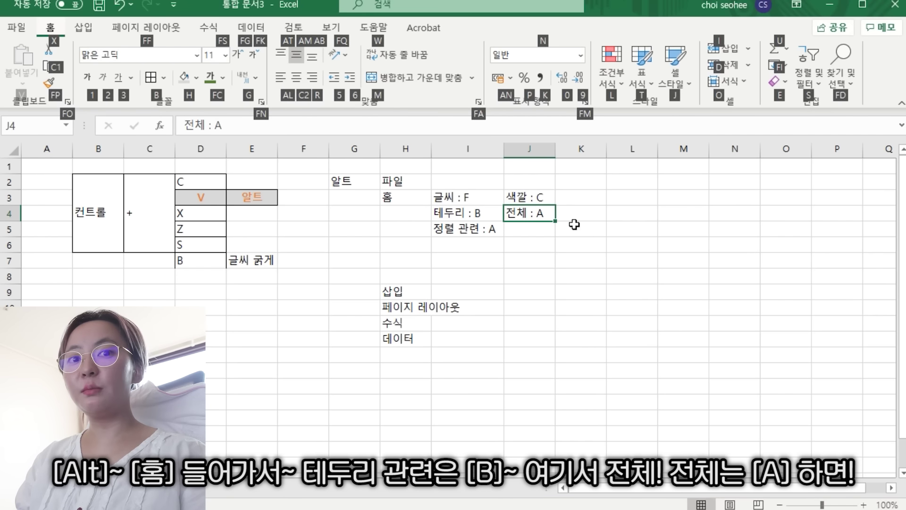
key("b")
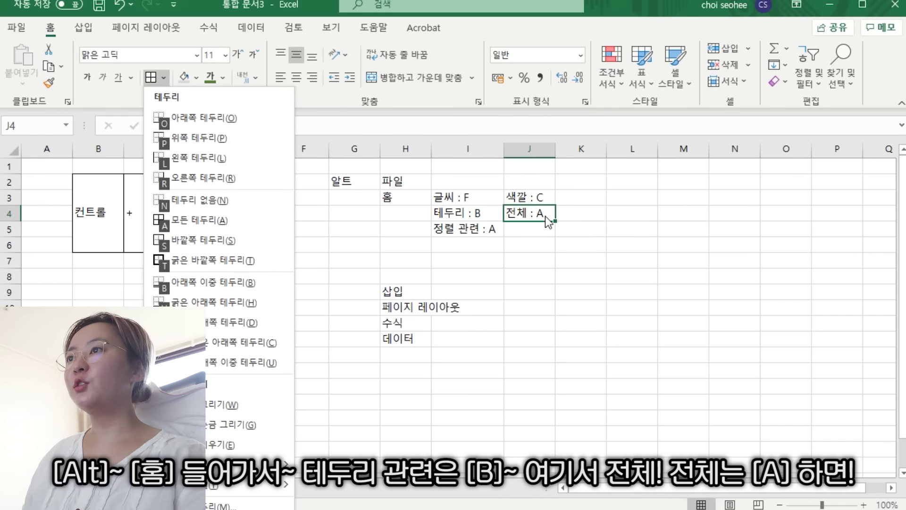
key("a")
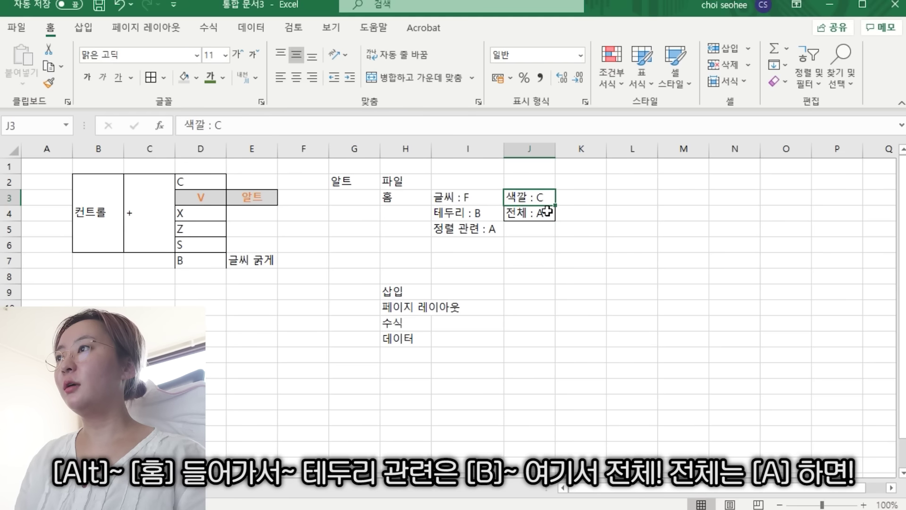
key("Return")
left_click(535, 216)
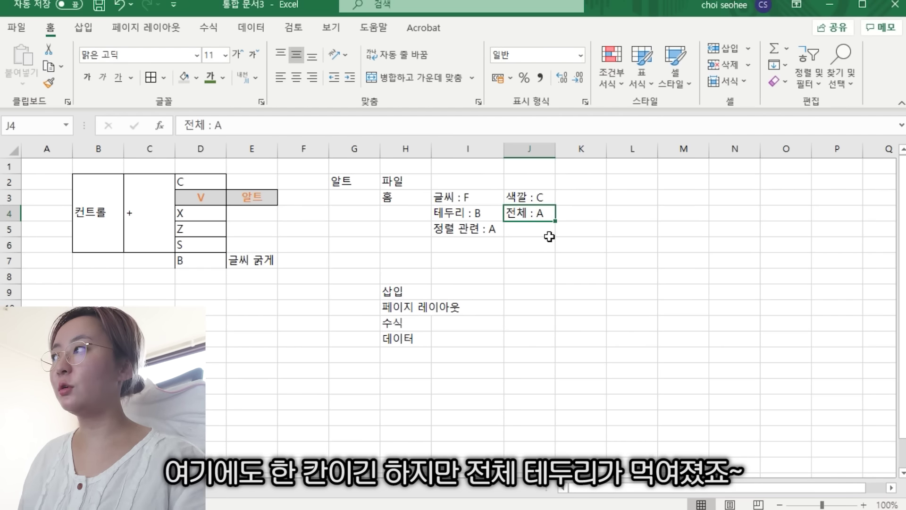
- Enter the centre alignment note 가운데 정렬 : C2 in J5 and widen column J to fit it
left_click(489, 228)
left_click(532, 230)
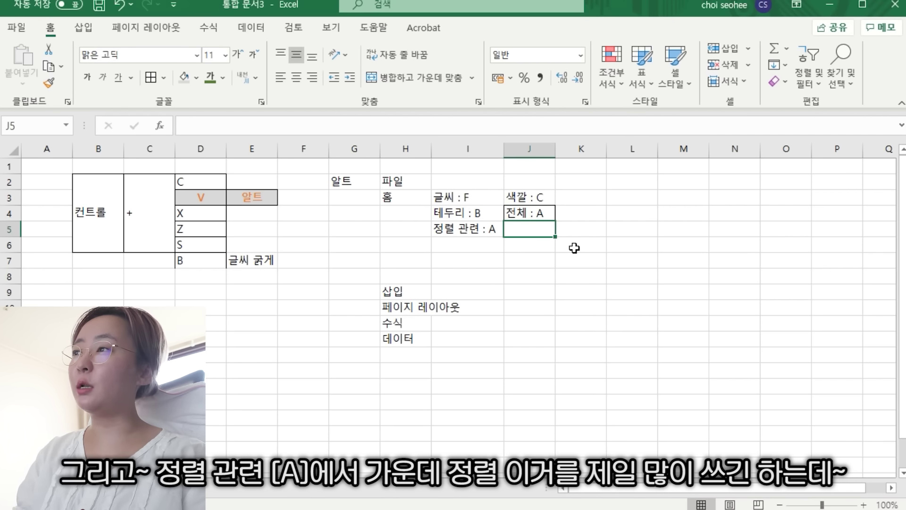
type("rkdn")
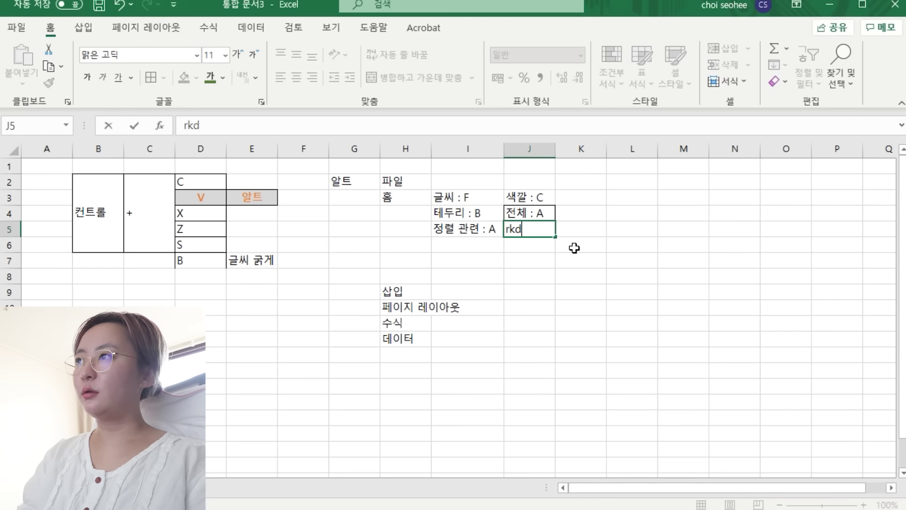
key("BackSpace")
key("BackSpace")
key("BackSpace")
key("BackSpace")
type("가운데 정")
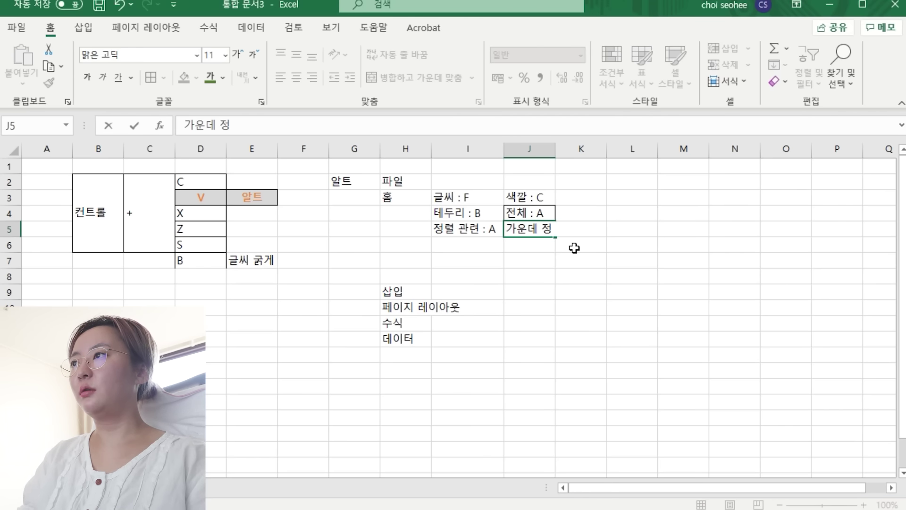
type("렬 : C2")
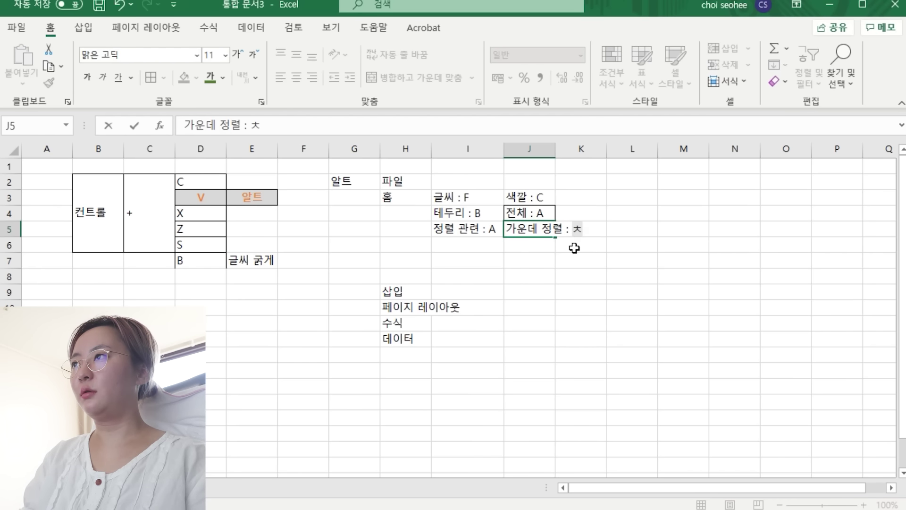
key("Return")
key("Up")
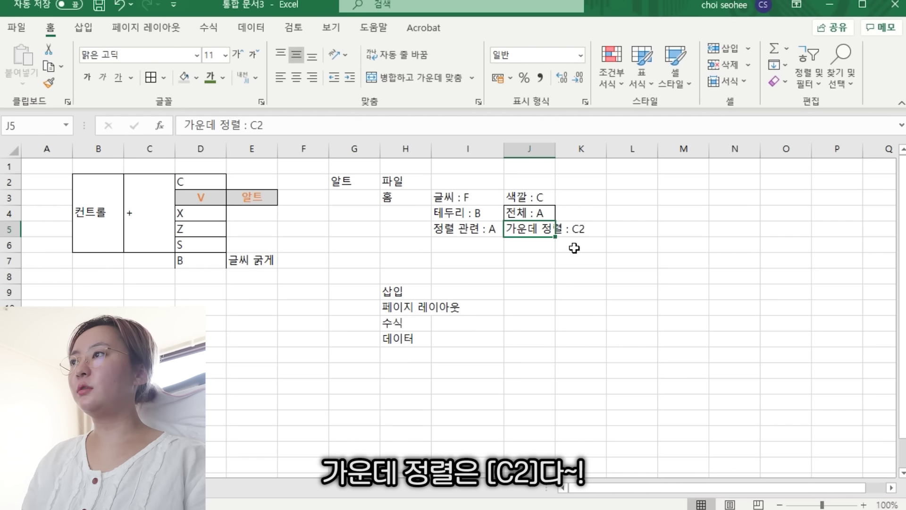
left_click_drag(555, 148, 665, 149)
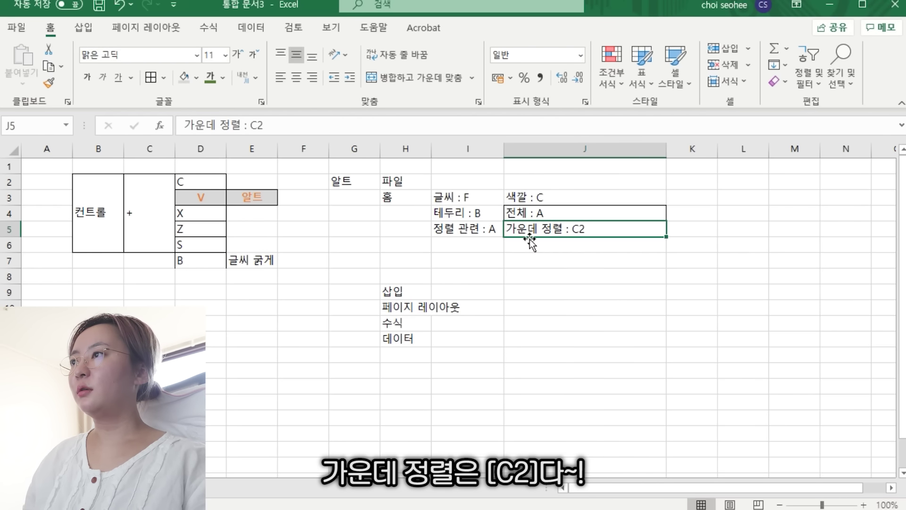
- Centre the text in J5 horizontally through the alignment access keys
key("alt")
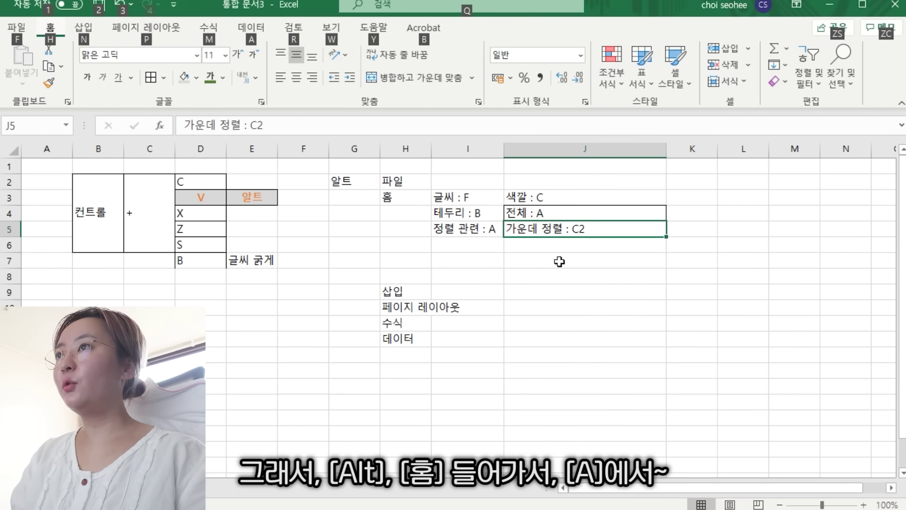
key("h")
key("a")
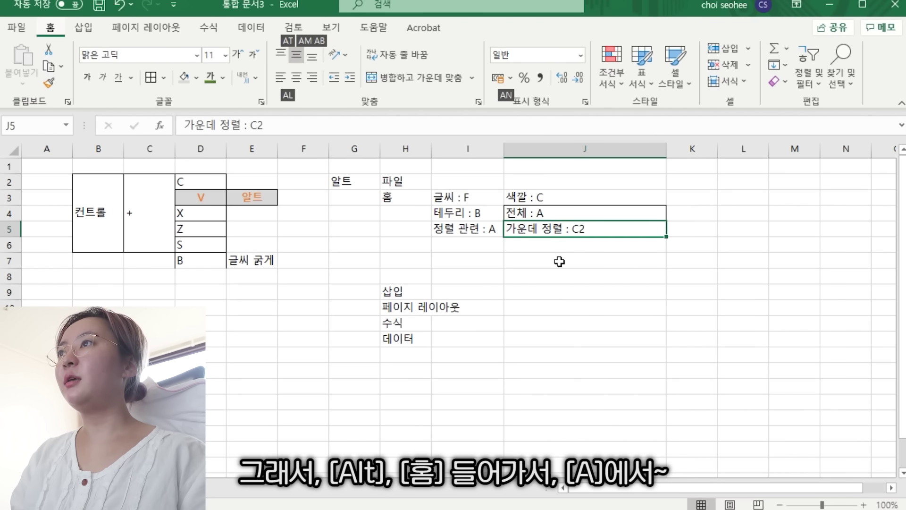
key("alt")
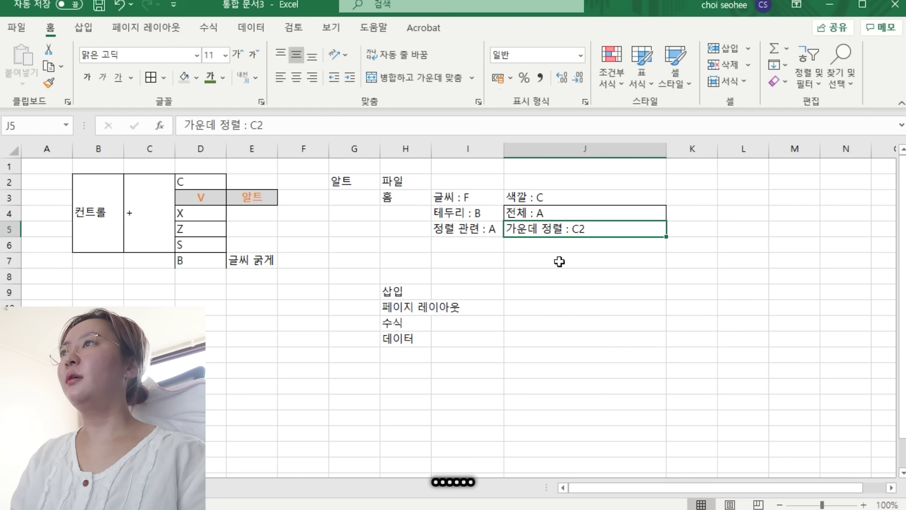
key("Left")
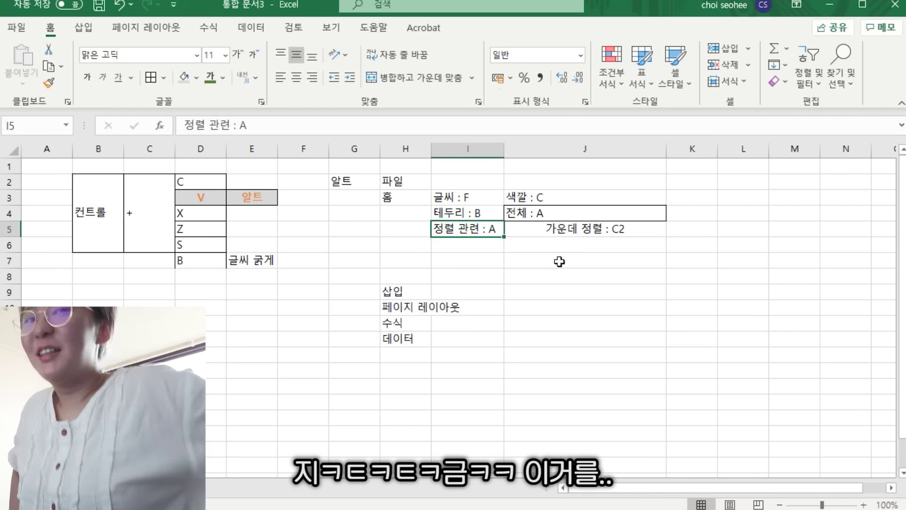
- Apply horizontal centring repeatedly to the 가운데 정렬 : C2 note in J5
key("Right")
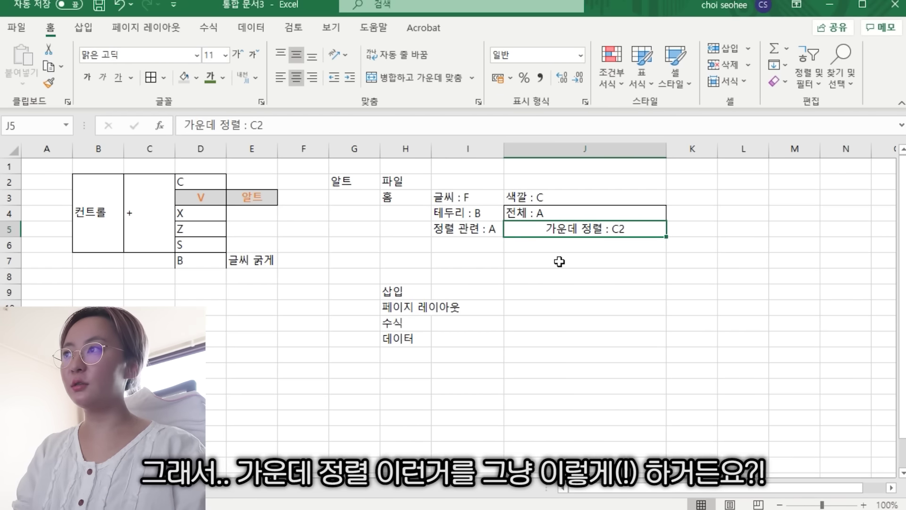
key("alt+h")
key("a")
key("c")
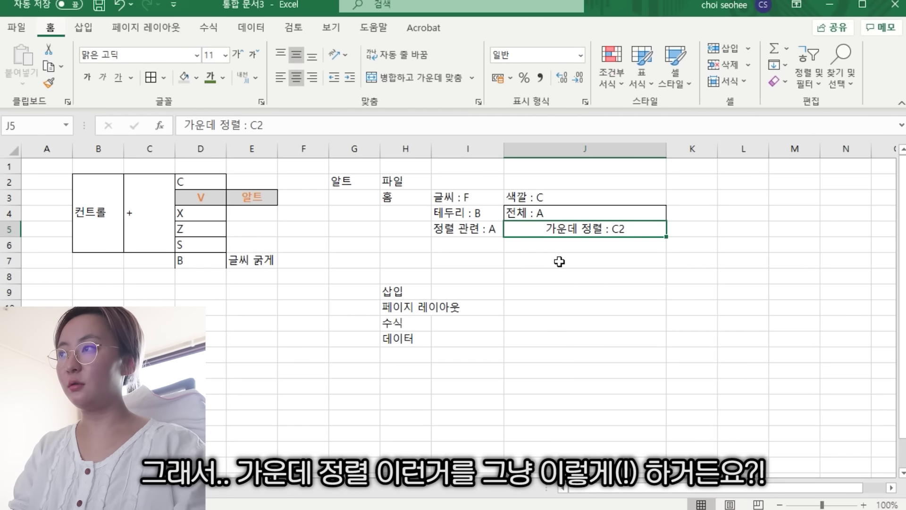
key("Up")
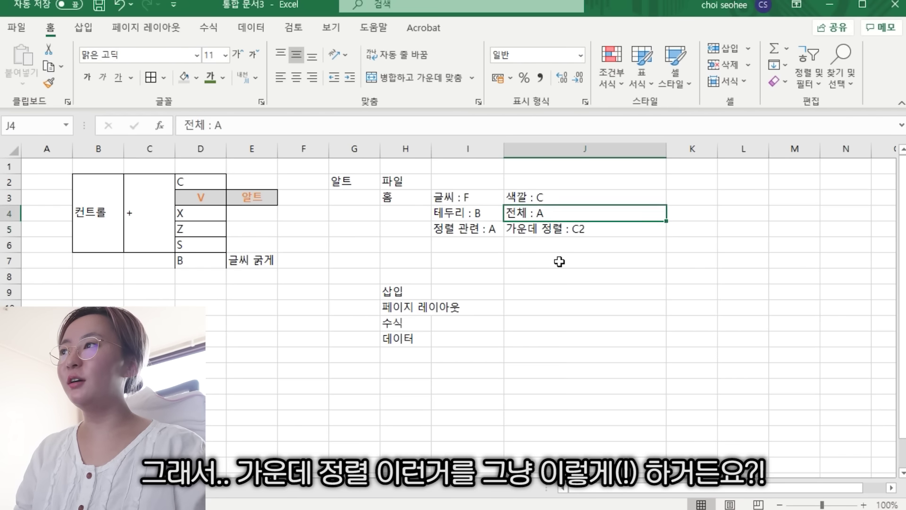
key("Down")
key("alt+h")
key("a")
key("c")
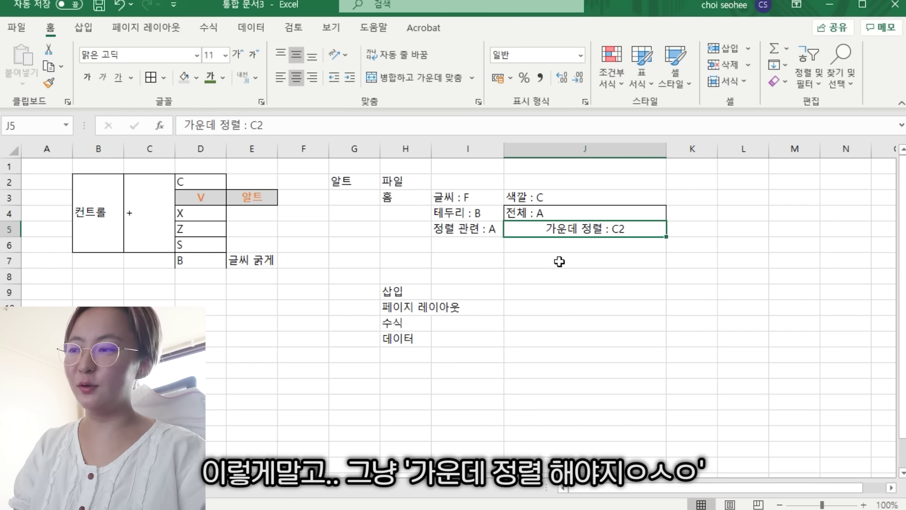
key("alt+h")
key("a")
key("c")
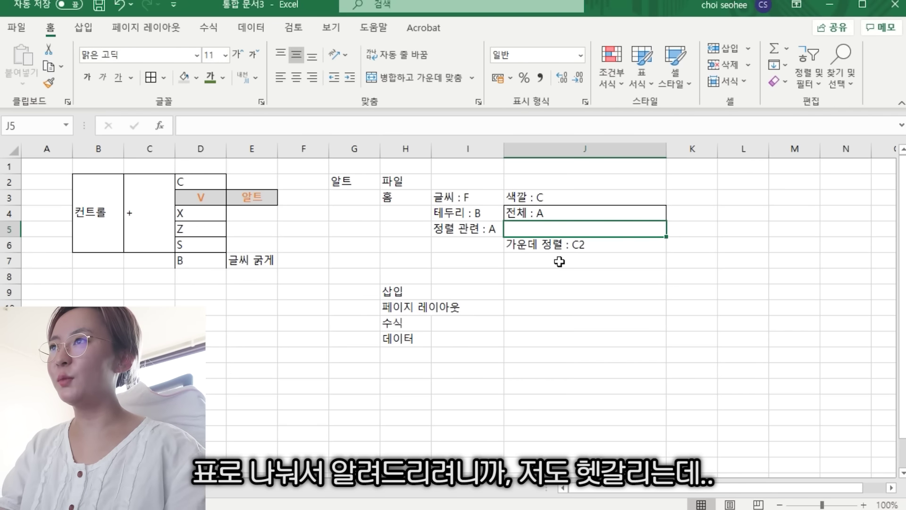
- Enter the left alignment note 왼쪽정렬 in J5 and centre it horizontally
type("왼쪽정")
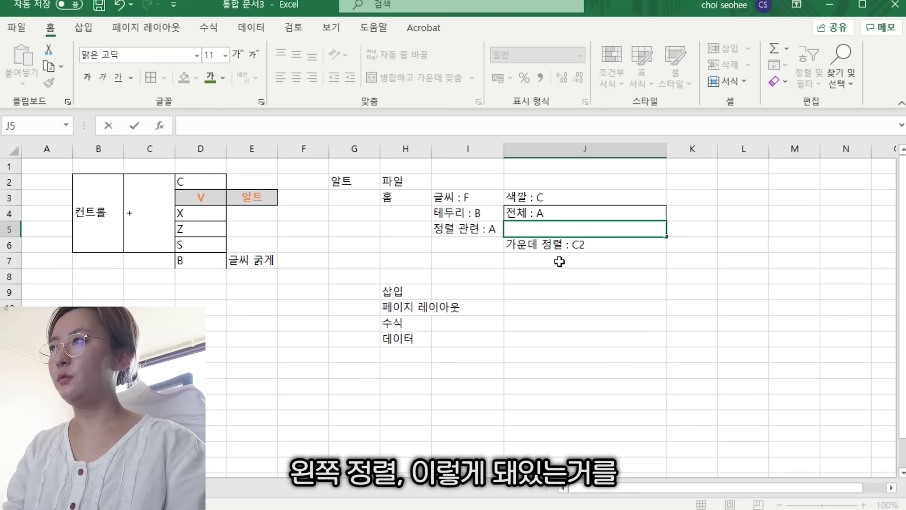
type("렬")
key("Return")
key("Up")
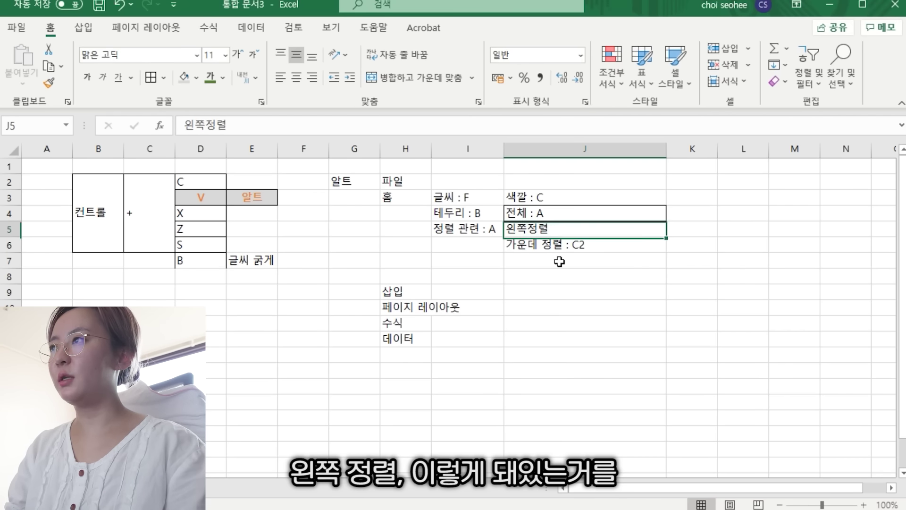
key("alt+h")
key("a")
key("c")
- Left-align the text in J5 with the Home alignment commands
key("alt")
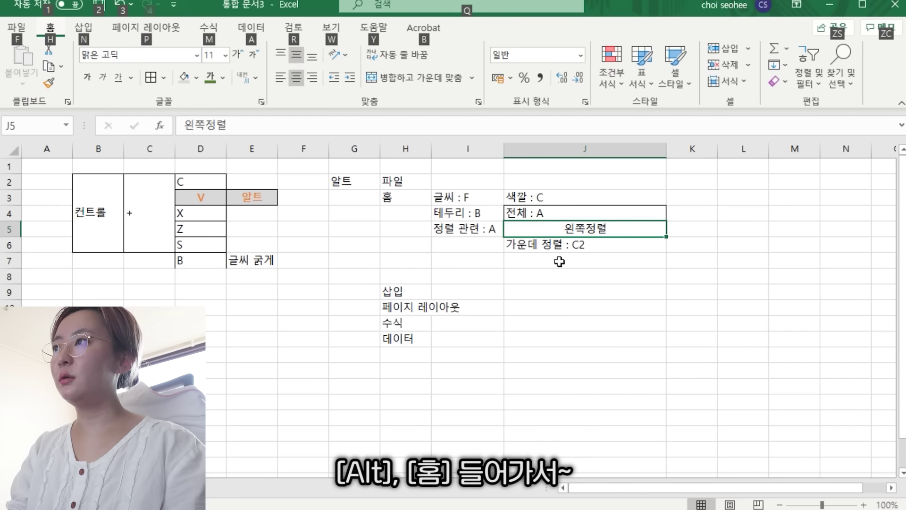
key("h")
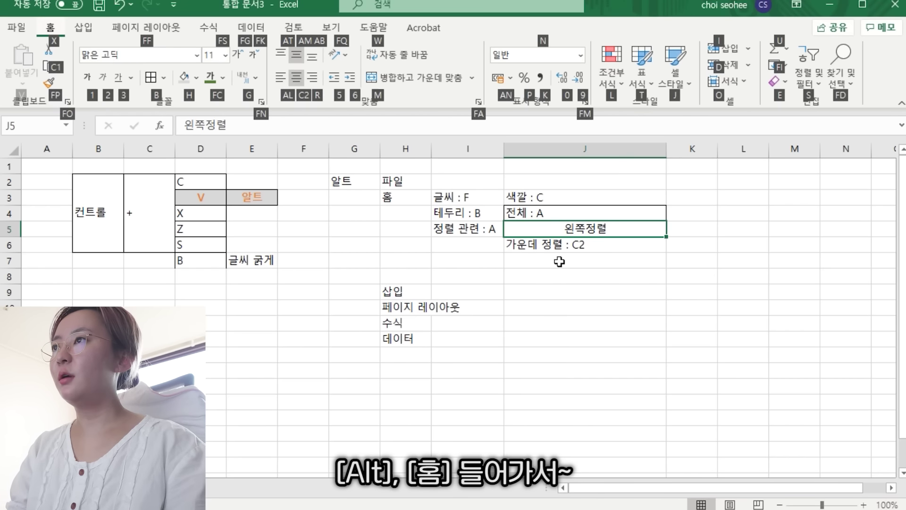
key("a")
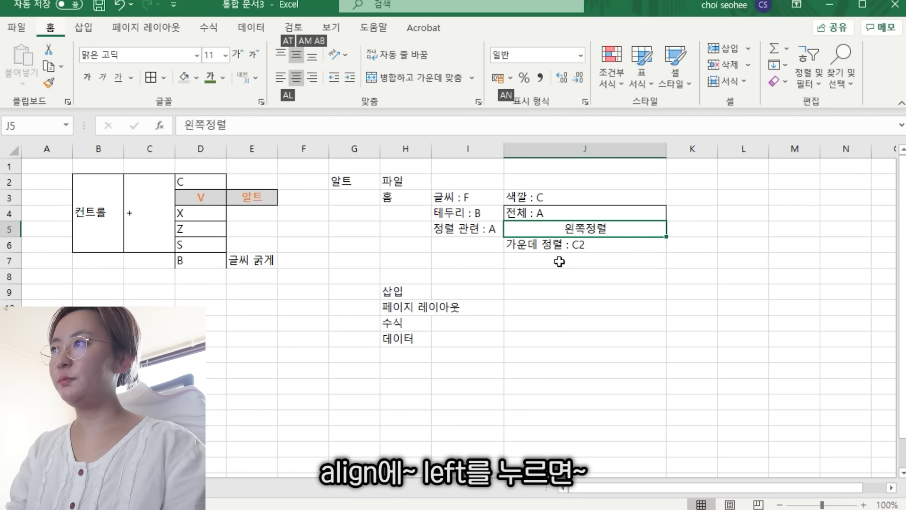
key("l")
key("Up")
key("Down")
left_click_drag(585, 244, 354, 181)
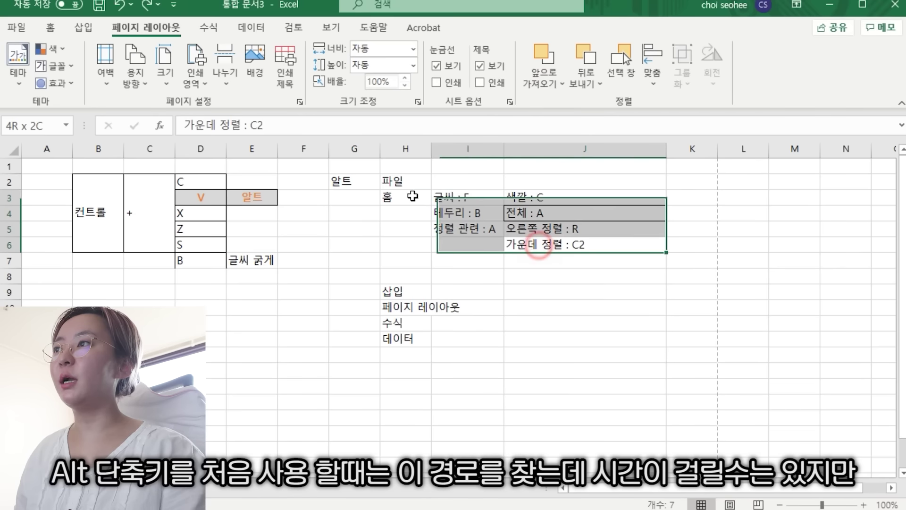
left_click(607, 269)
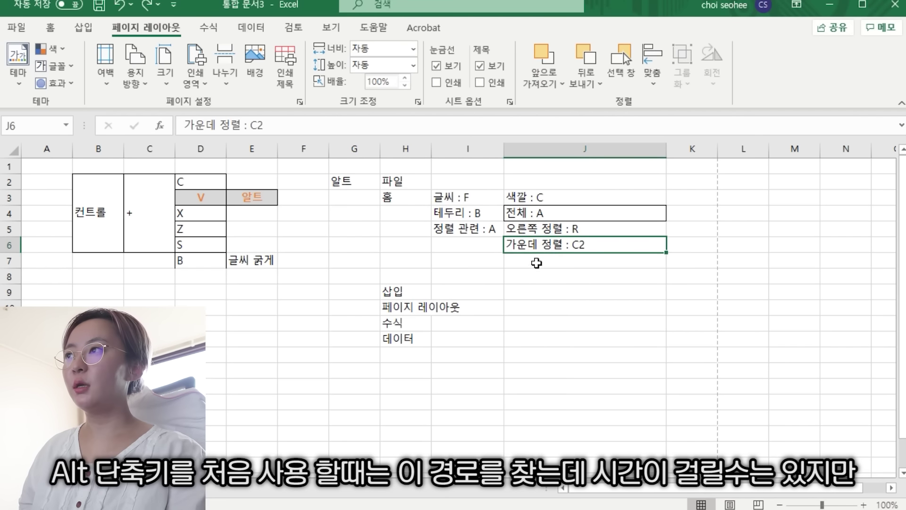
left_click(532, 263)
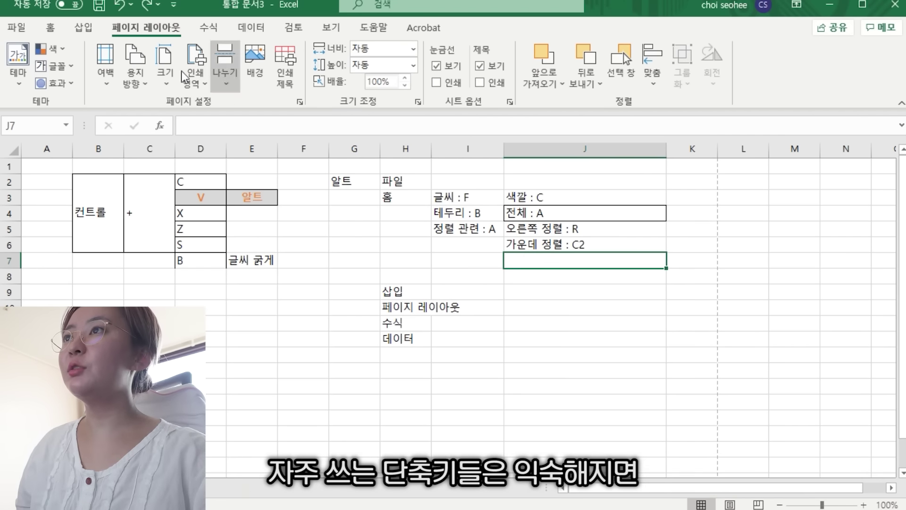
left_click(80, 29)
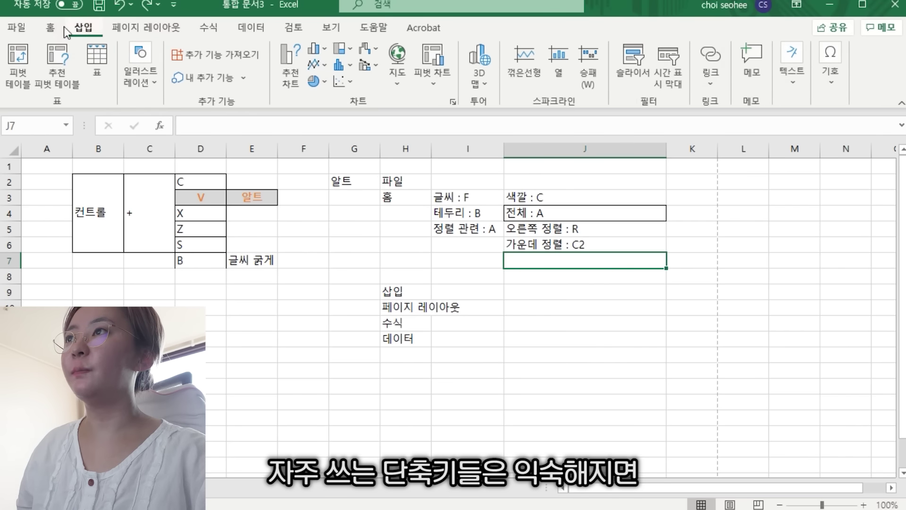
left_click(50, 28)
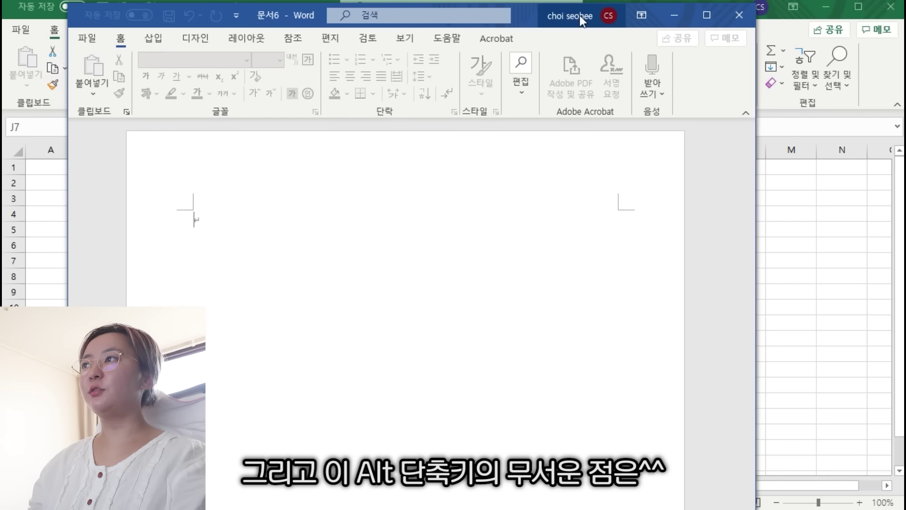
- Switch to the blank Word document, move its window up and display the ribbon's access keys
left_click_drag(532, 18, 544, 0)
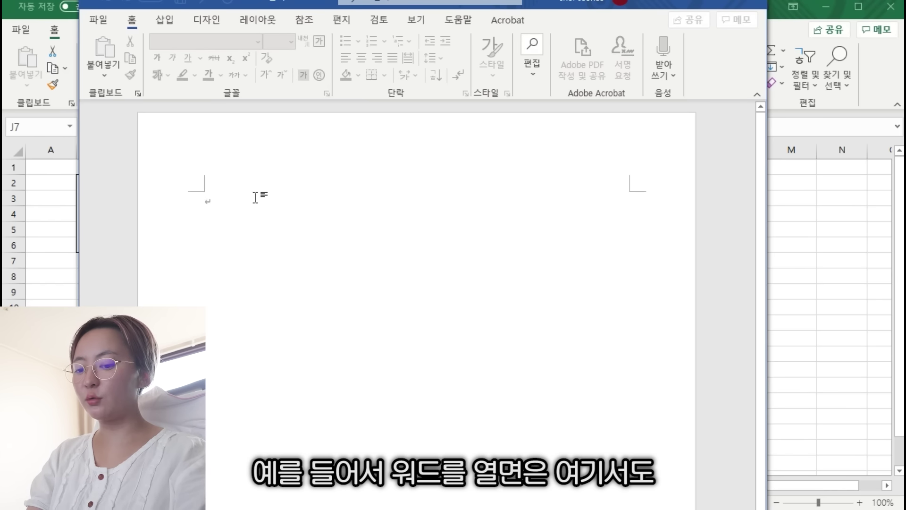
key("alt")
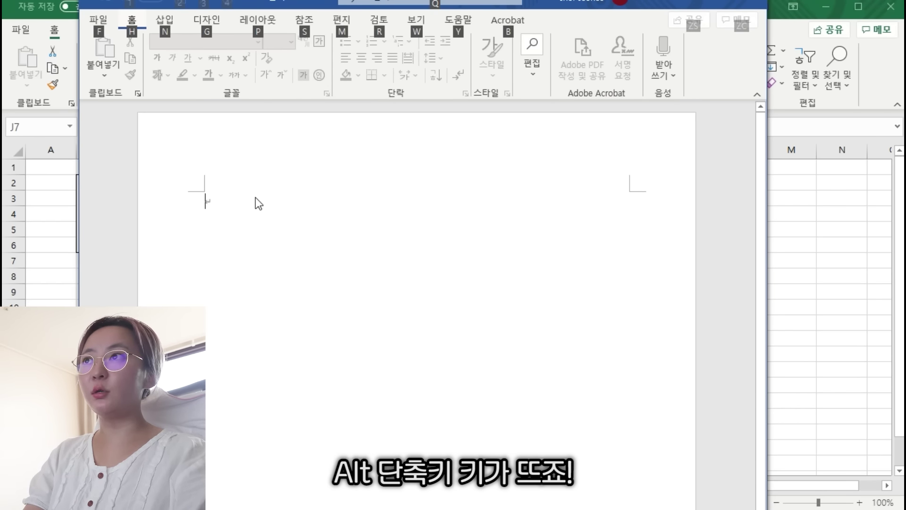
key("Escape")
- Enter the two sample lines 뭐뭐ㅜ머 and 어쩌라고 in the blank document
type("뭐뭐무")
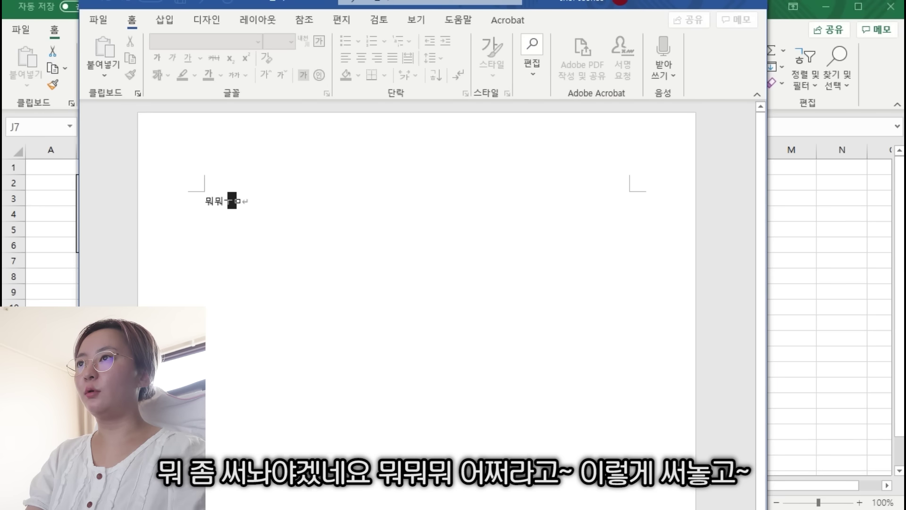
type("ㅓ")
key("Return")
type("어쩌락ㅗ")
key("Return")
- Change the font colour of the first sample line, 뭐뭐ㅜ머, with a colour from the palette
left_click_drag(205, 200, 257, 198)
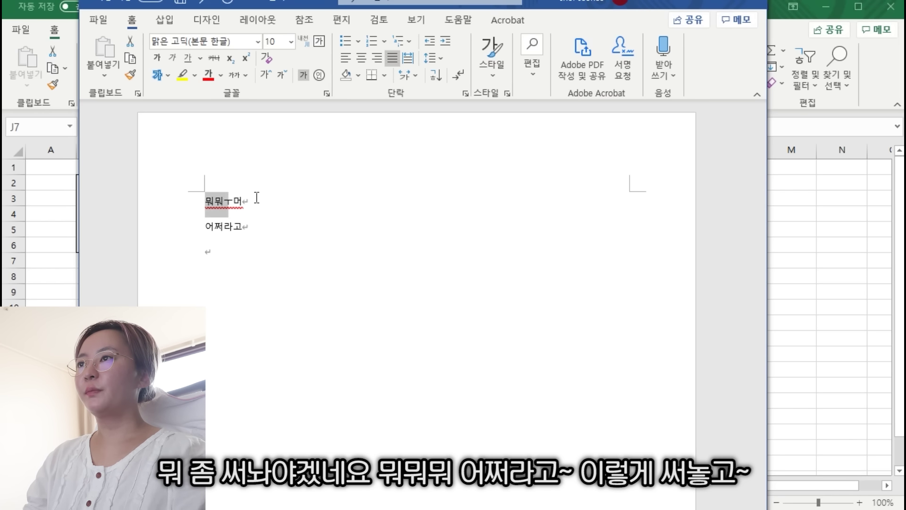
key("alt")
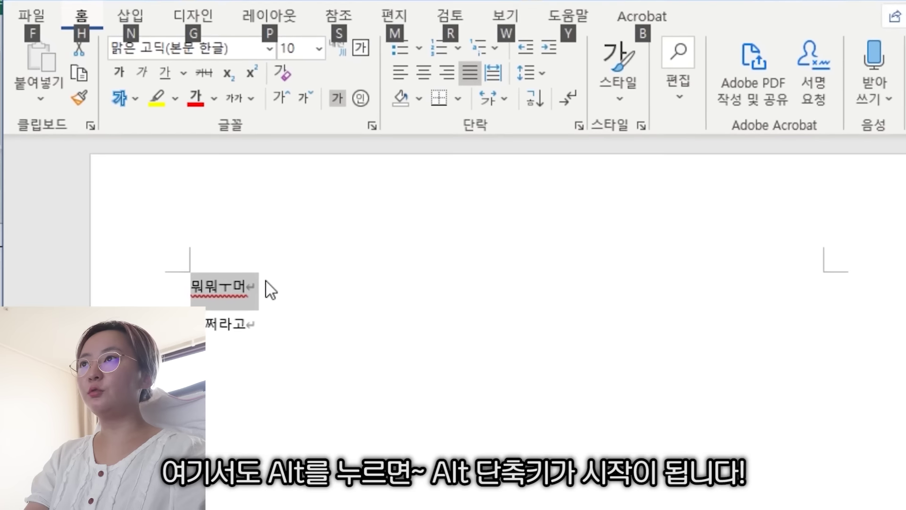
key("h")
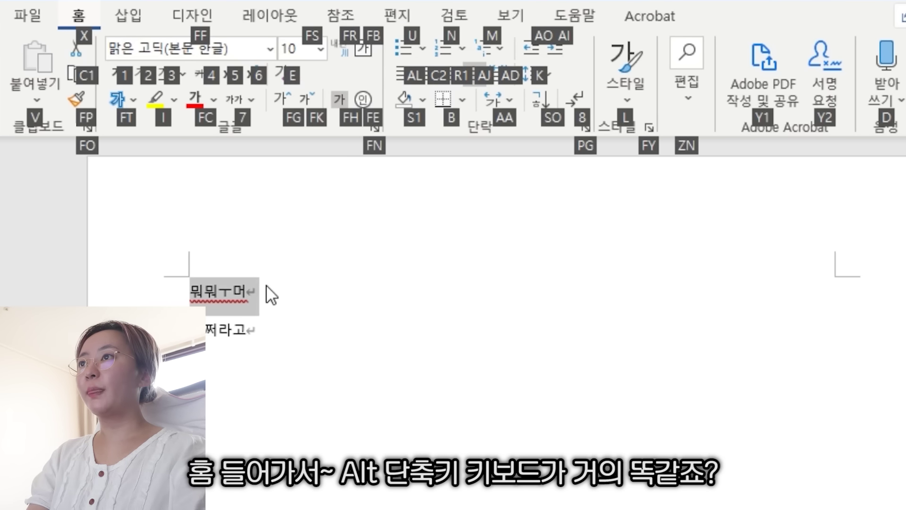
key("f")
key("c")
key("Down")
key("Down")
key("Down")
key("Down")
key("Down")
key("Down")
key("Down")
key("Down")
key("Up")
key("Left")
key("Left")
key("Left")
key("Left")
key("Left")
key("Left")
key("Left")
key("Left")
key("Return")
key("Right")
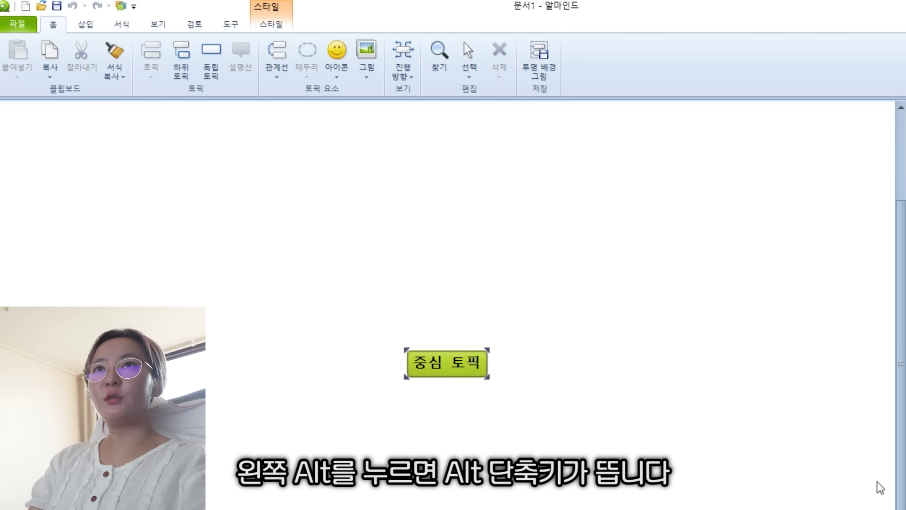
- Switch to the 알마인드 mind map, rename the central topic 알트 and add a main topic 홈
key("alt")
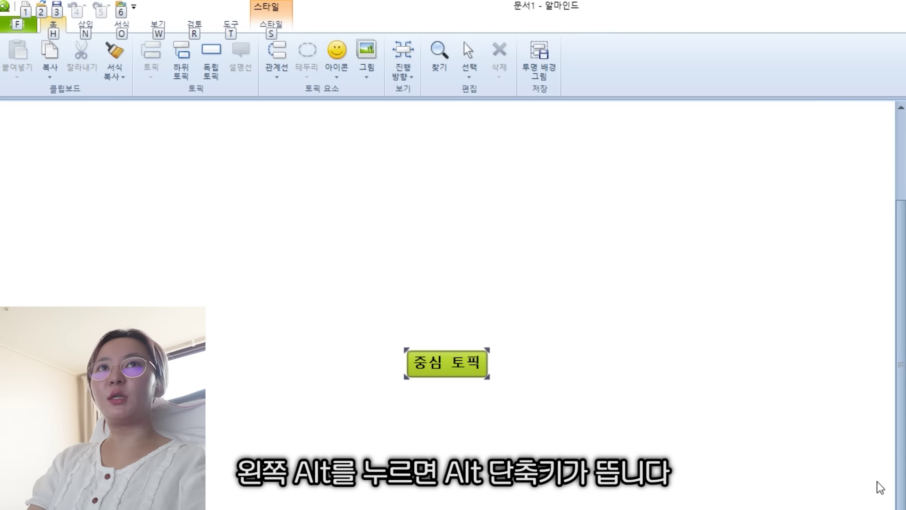
type("알트")
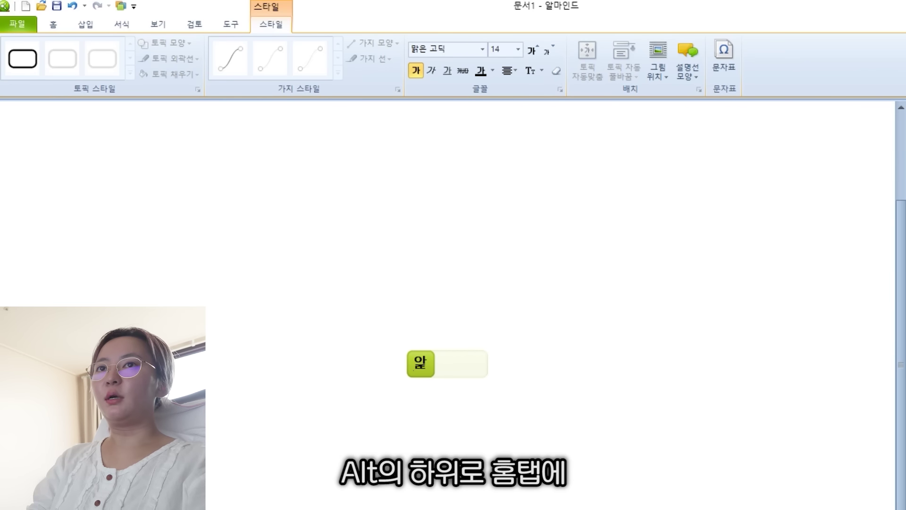
key("Return")
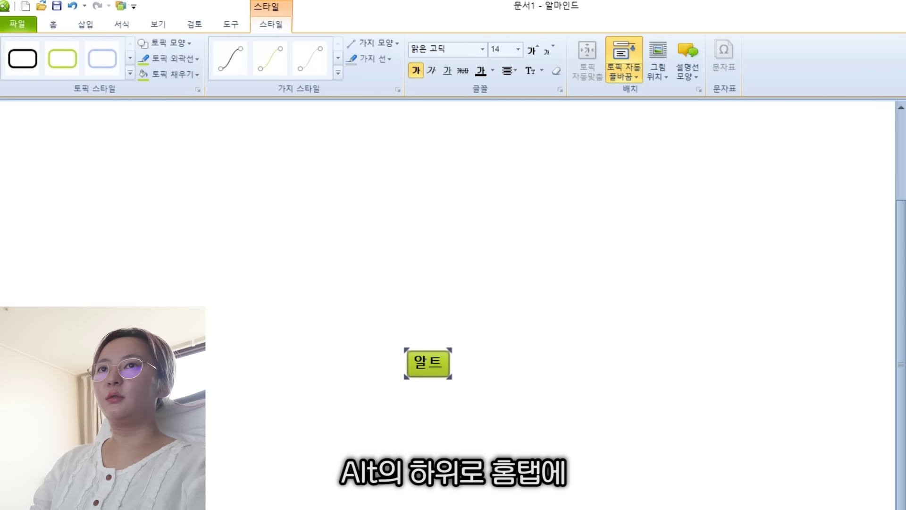
key("Insert")
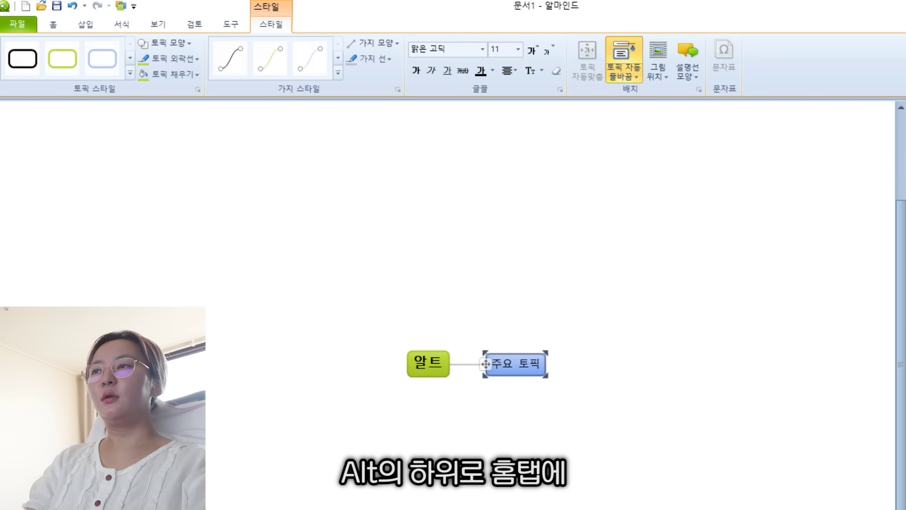
type("홈")
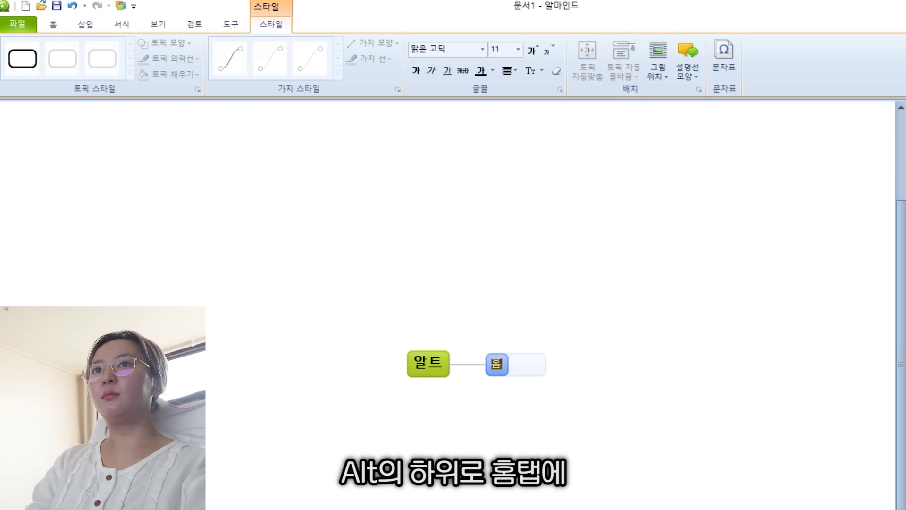
key("Return")
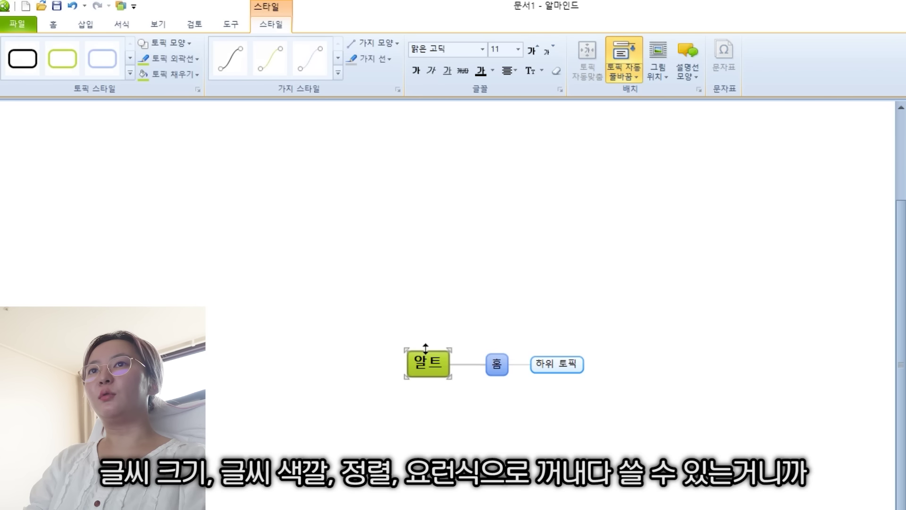
- Add the subtopics 글씨 크기, 글씨 색깔 and 정렬 under the 홈 topic
type("그씨 크기")
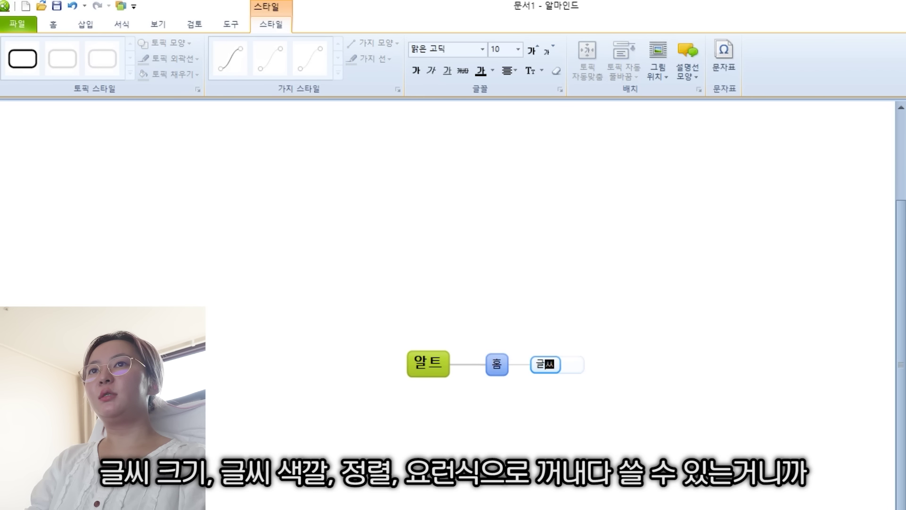
key("Return")
key("Return")
type("글씨 색깔")
key("Return")
key("Return")
type("정렬")
key("Return")
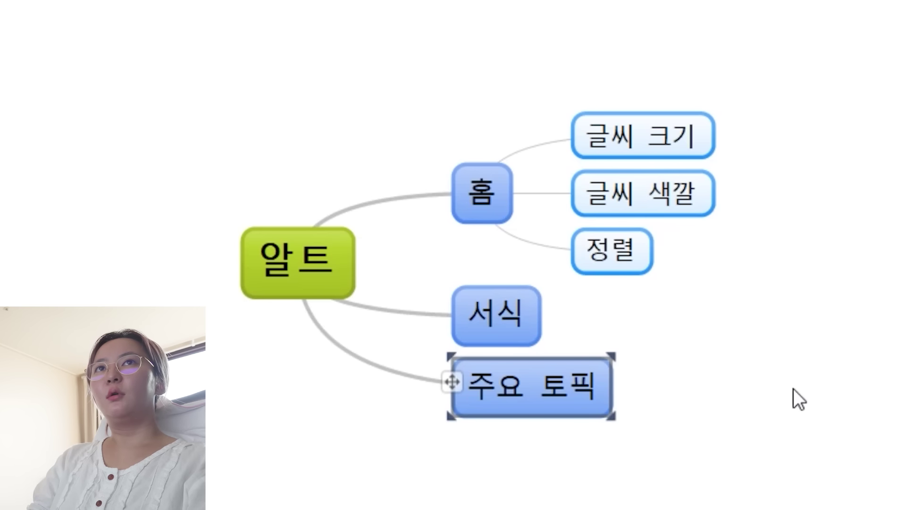
- Name the new main topic below 서식 as 검토 and add another main topic, 도구
type("검ㅌ")
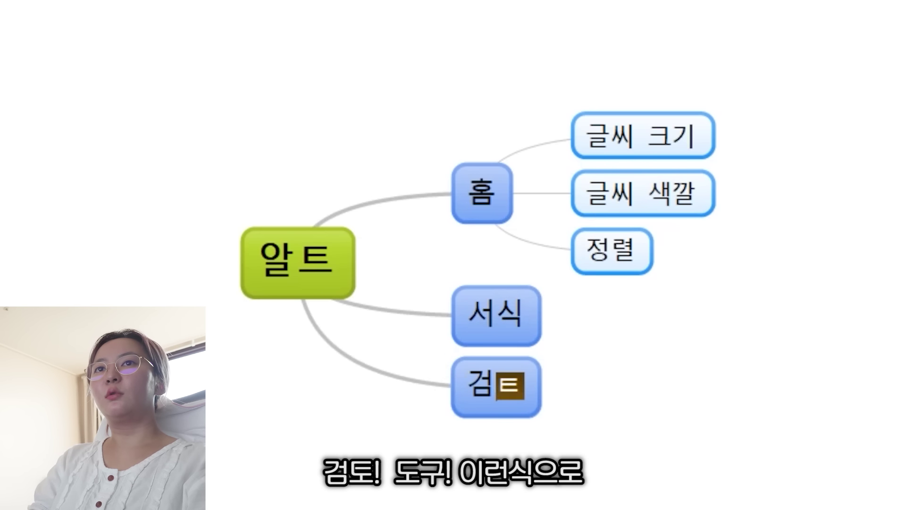
type("ㅗ")
key("Return")
key("Return")
type("도ㄱㅜ")
key("Return")
left_click(496, 280)
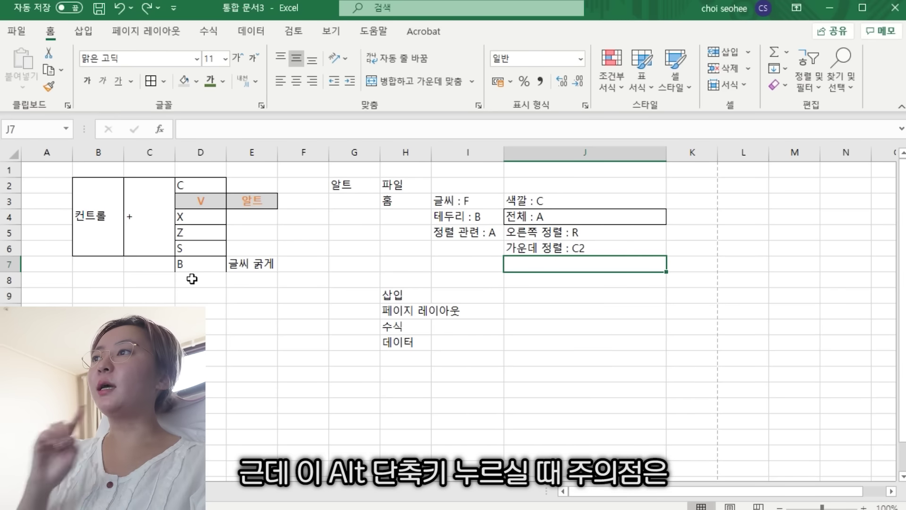
- Switch back to the Excel workbook and review the font, border and alignment access key notes in columns I and J
key("Left")
key("Right")
key("Left")
key("Right")
key("Up")
key("Left")
key("Left")
key("Right")
key("Up")
key("Up")
key("Up")
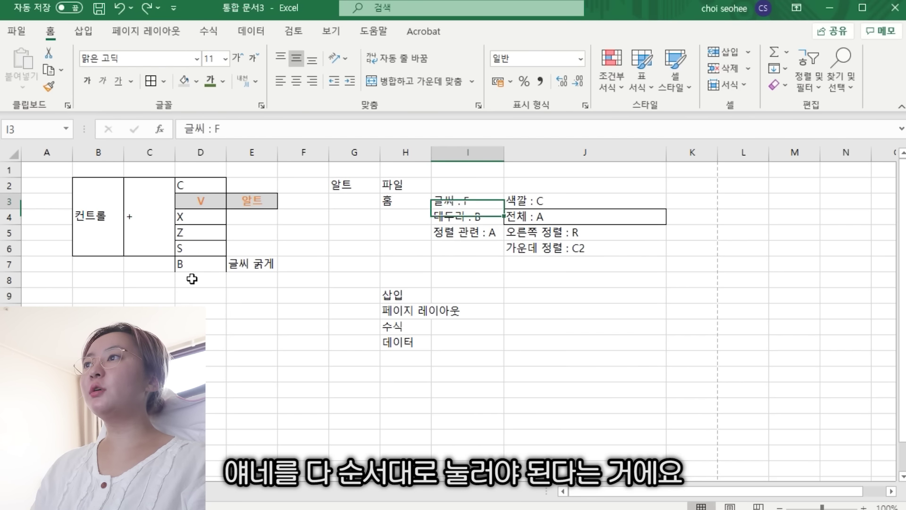
- Enter the sample text 안녕하세요 in cell G6
key("Left")
key("Down")
key("Left")
key("Down")
key("Down")
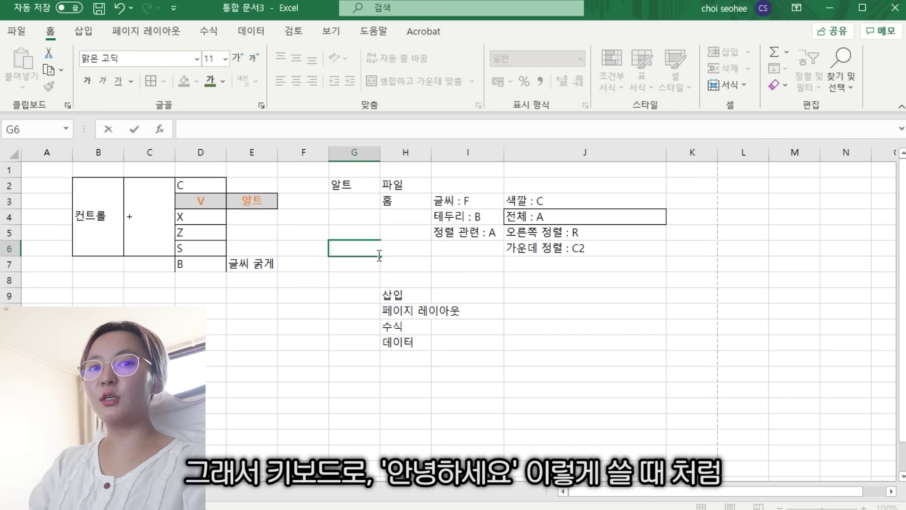
type("안녕하")
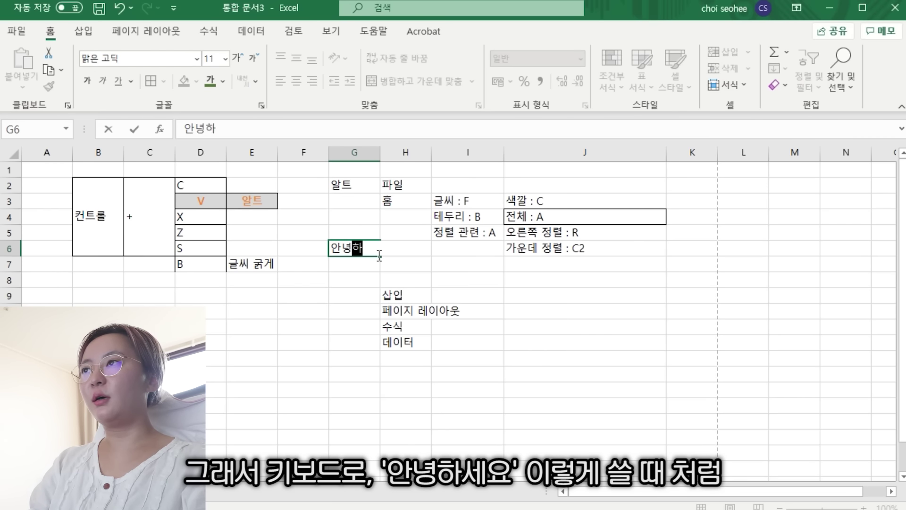
type("셍요")
key("Return")
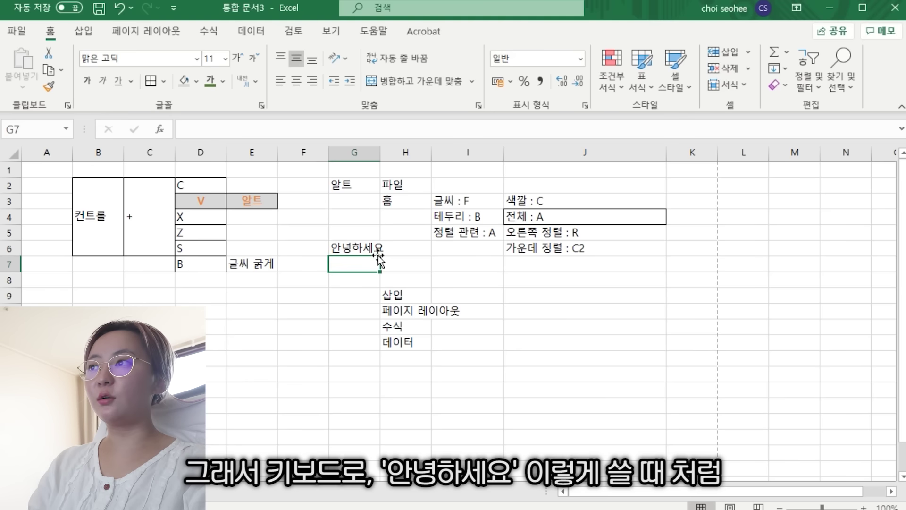
- Note the font color access key sequence in cell G7 as 알트HFC=글씨색깔
type("알트H")
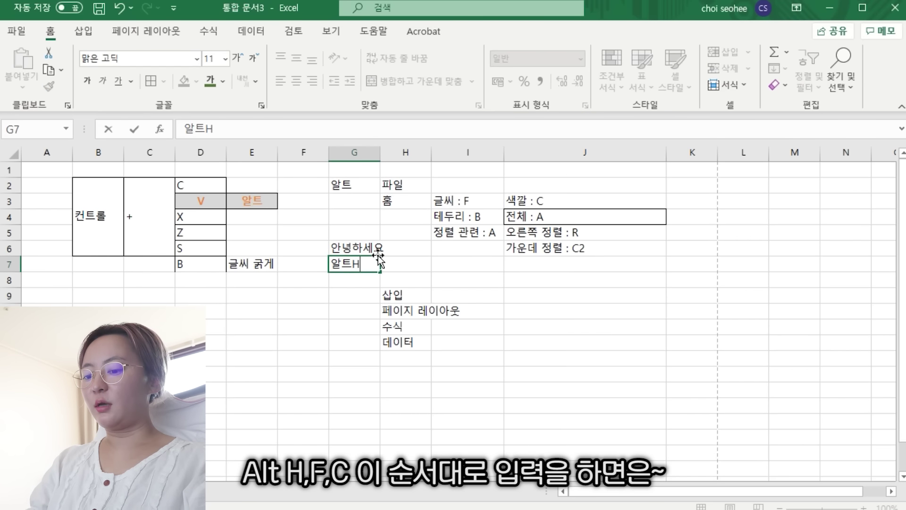
type("FC=")
type("글씨색까")
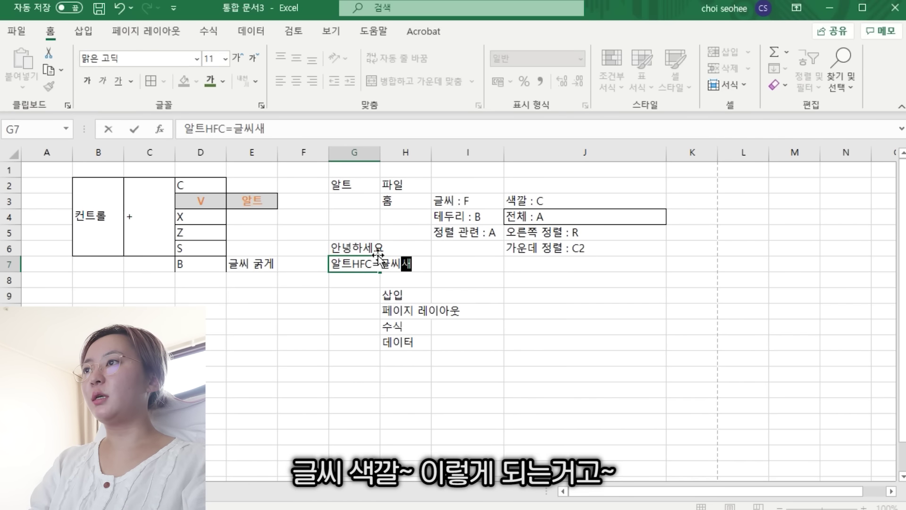
type("ㄹ")
key("Return")
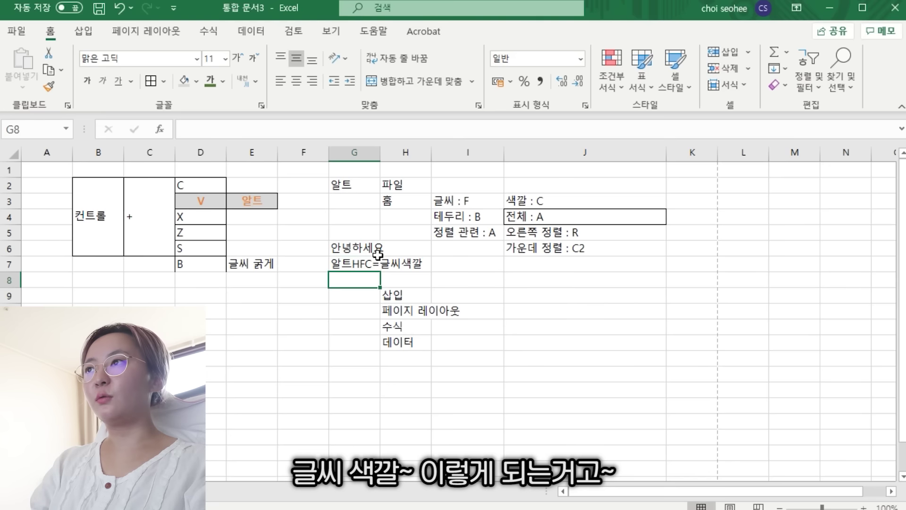
- Note the all-borders access key sequence in cell G8 as 알트HBA=전체테두리
type("DKF")
key("BackSpace")
key("BackSpace")
key("BackSpace")
type("알트")
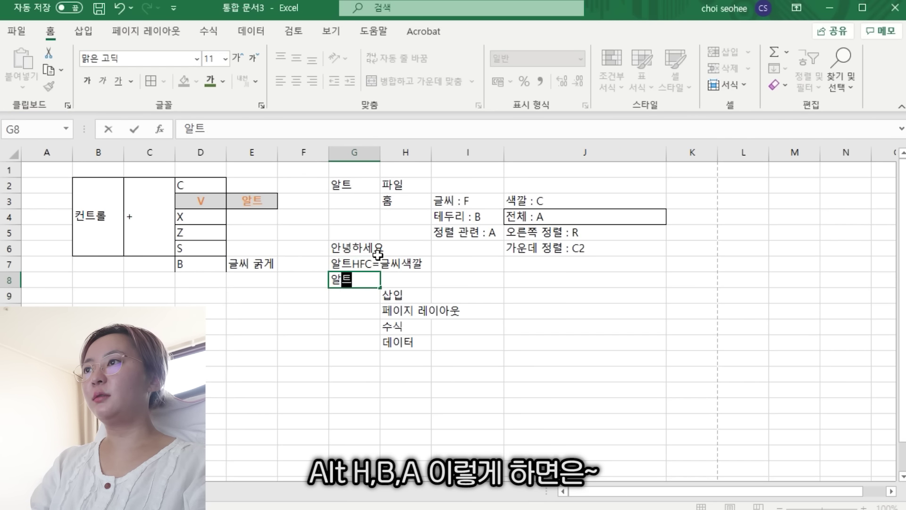
type("HBA")
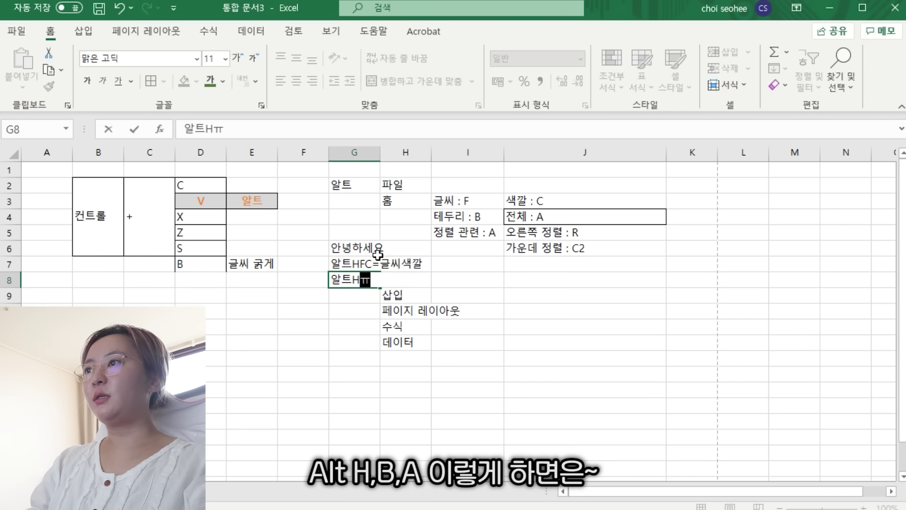
type("=전체테두리")
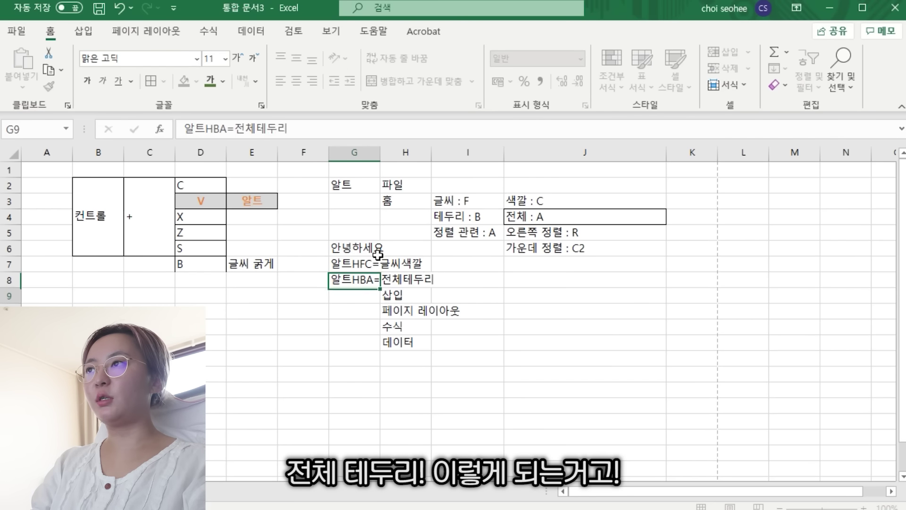
key("Return")
key("Up")
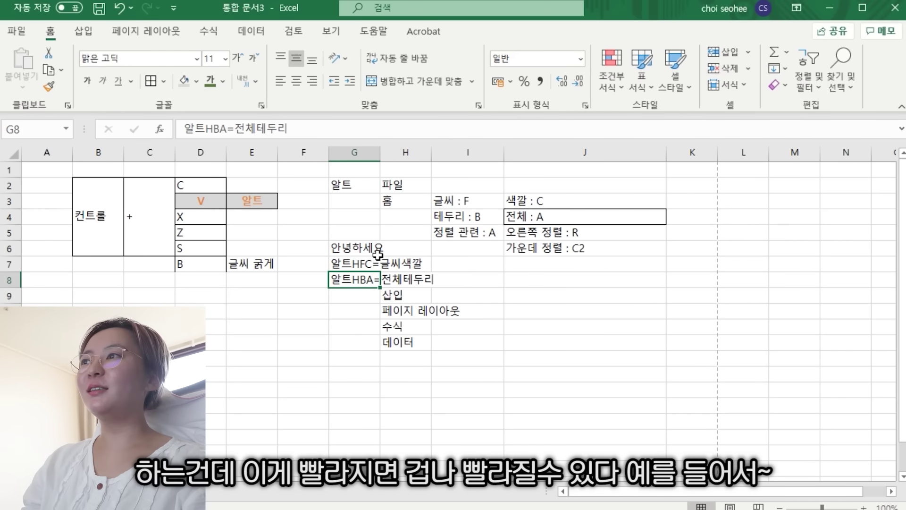
- Widen column G to fit its notes and center the text in cell G8
left_click_drag(380, 144, 542, 182)
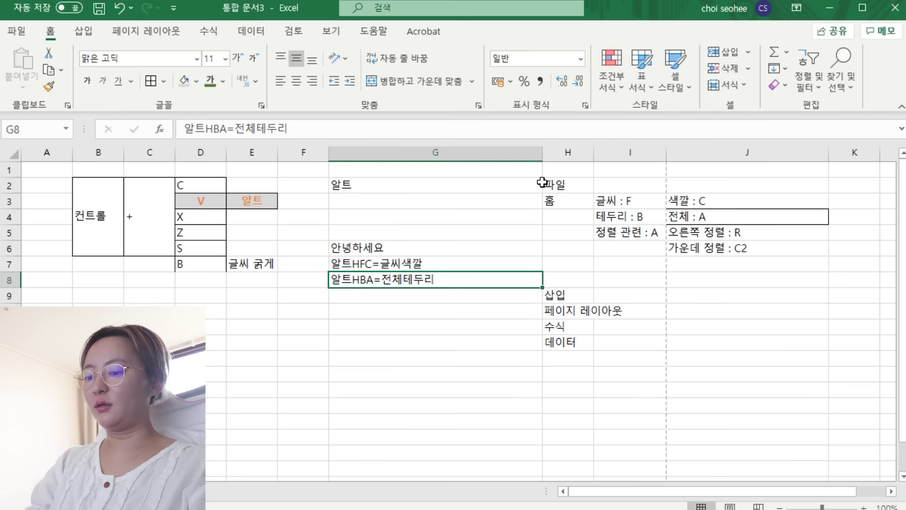
key("alt+h")
key("c")
key("2")
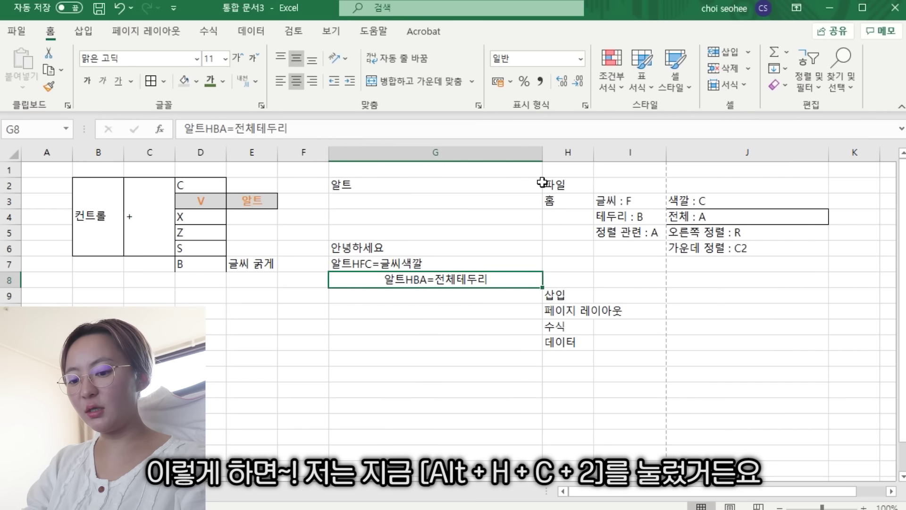
- Return cell G8 to left alignment and give it a grey fill with borders on all sides
key("alt+h")
key("c")
key("2")
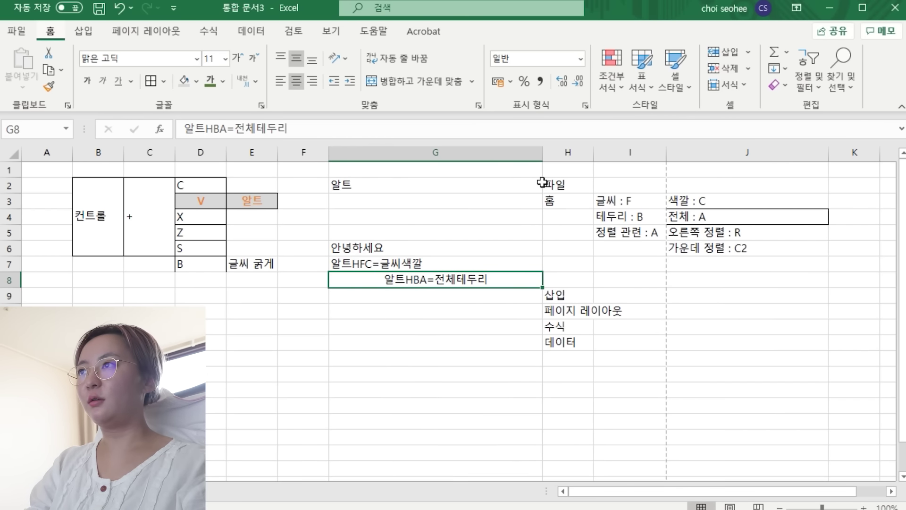
key("alt+h")
key("b")
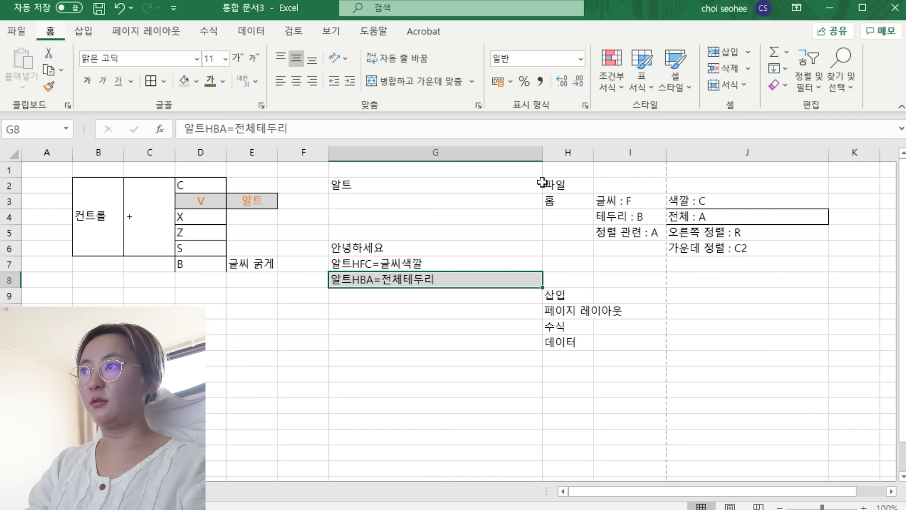
key("a")
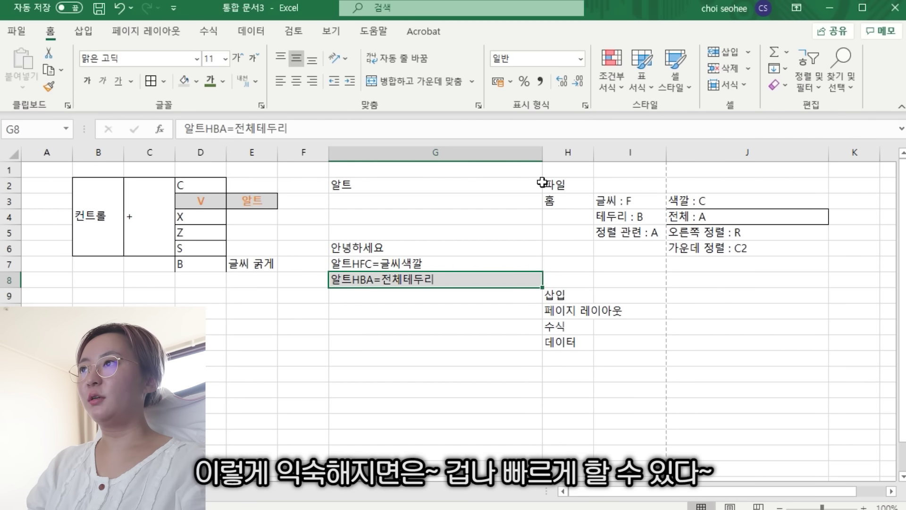
key("Down")
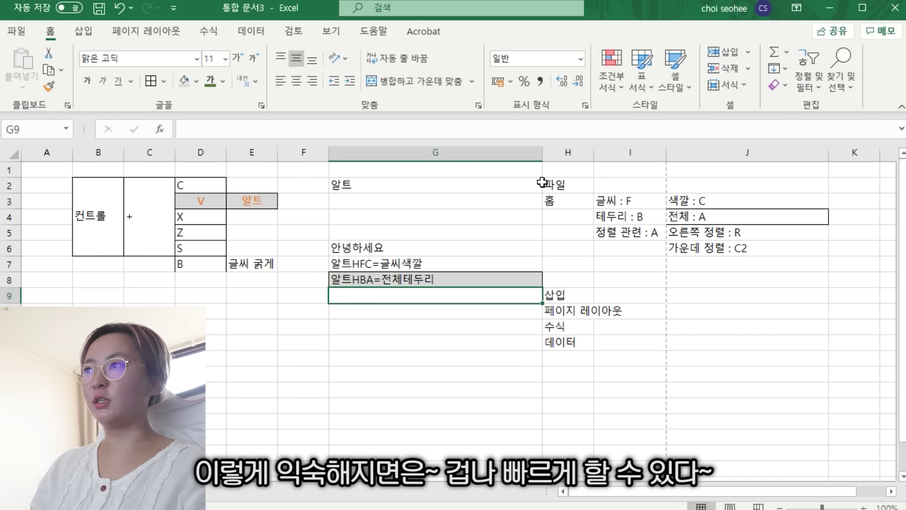
- Merge the 안녕하세요 cell G6 with H6, keeping the text left-aligned
key("Up")
key("Up")
key("Up")
key("shift+Right")
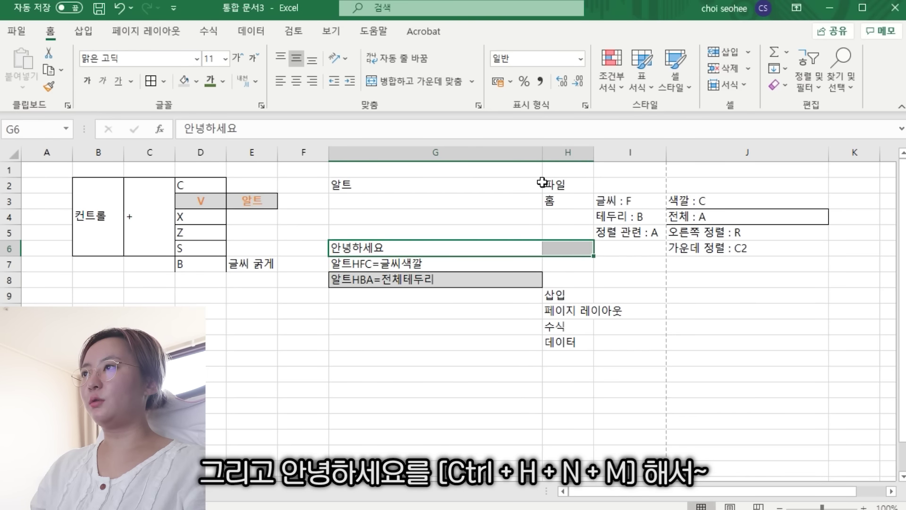
key("alt")
key("h")
key("m")
key("m")
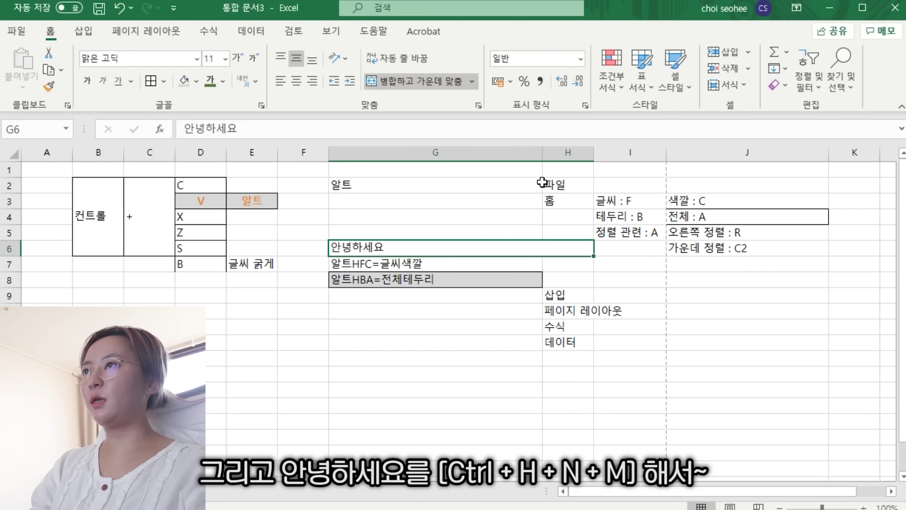
key("Up")
key("Down")
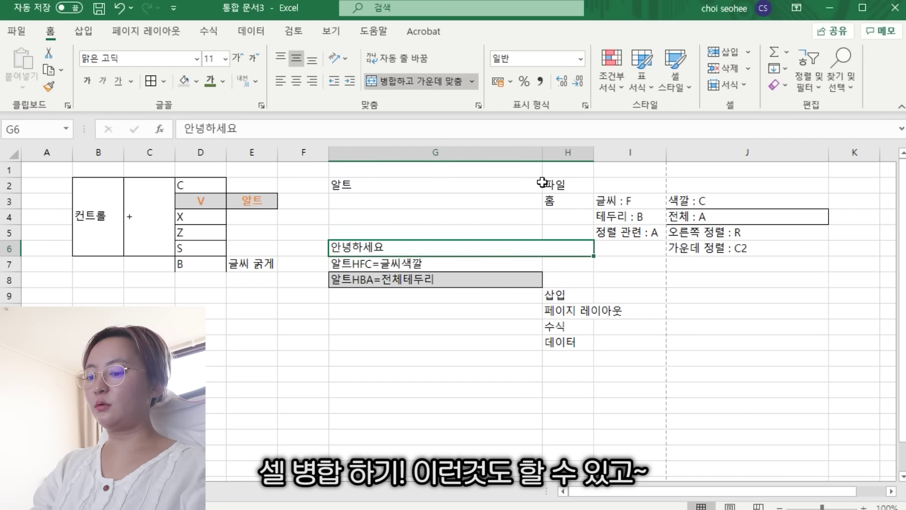
- Format the merged 안녕하세요 cell with centered bold text and a grey fill
key("alt+h")
key("a")
key("c")
key("alt+h")
key("h")
key("Down")
key("Return")
key("ctrl+b")
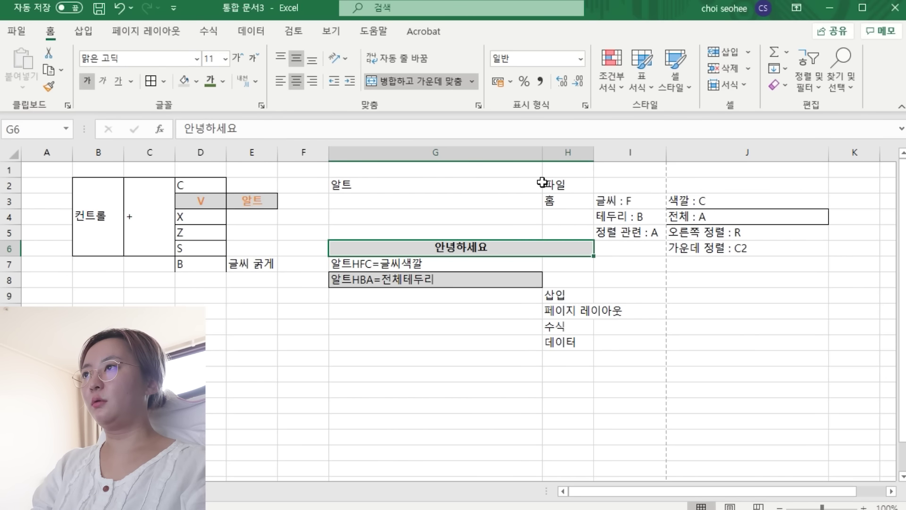
- Apply a thick outside border to the merged 안녕하세요 cell
key("alt+h")
key("b")
key("t")
key("Up")
key("Up")
key("Down")
key("Down")
left_click(390, 236)
left_click(385, 263)
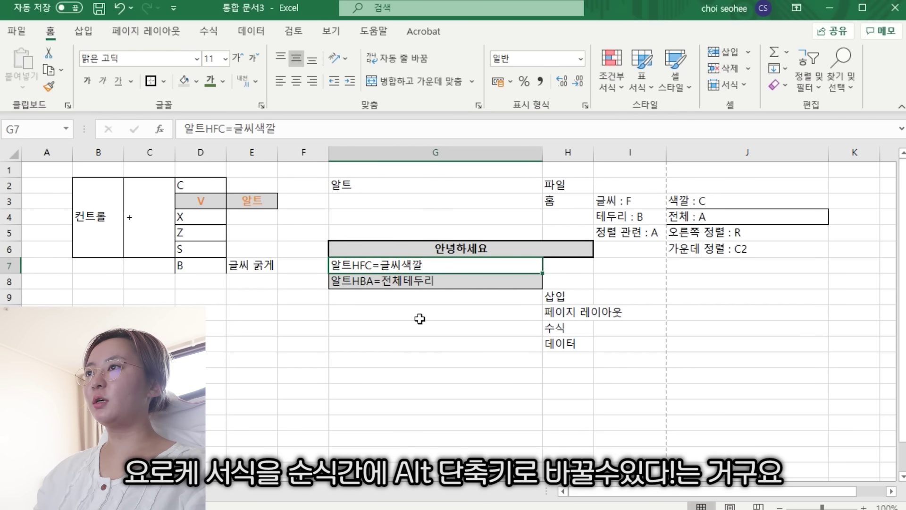
- Add 방향키 in cell D8 below the B entry of the 컨트롤 list
key("Up")
key("Left")
key("Left")
key("Left")
key("Left")
key("Left")
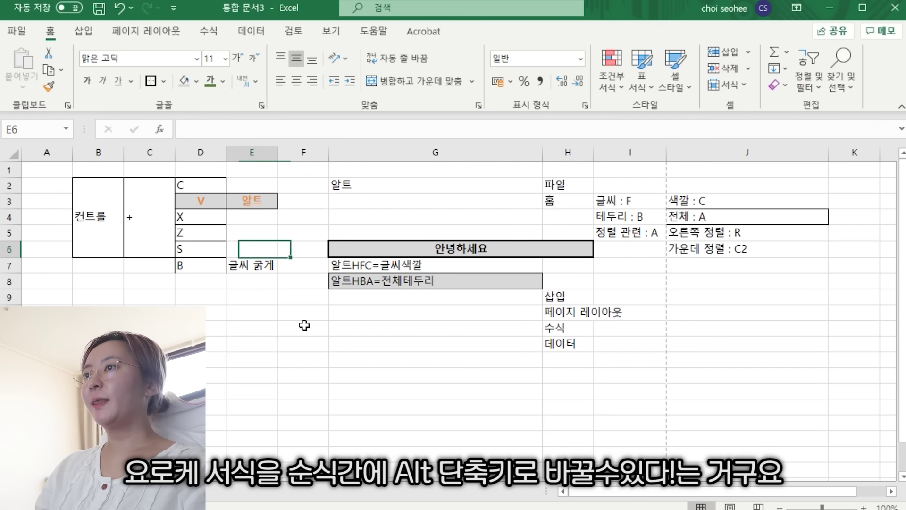
key("Down")
key("Down")
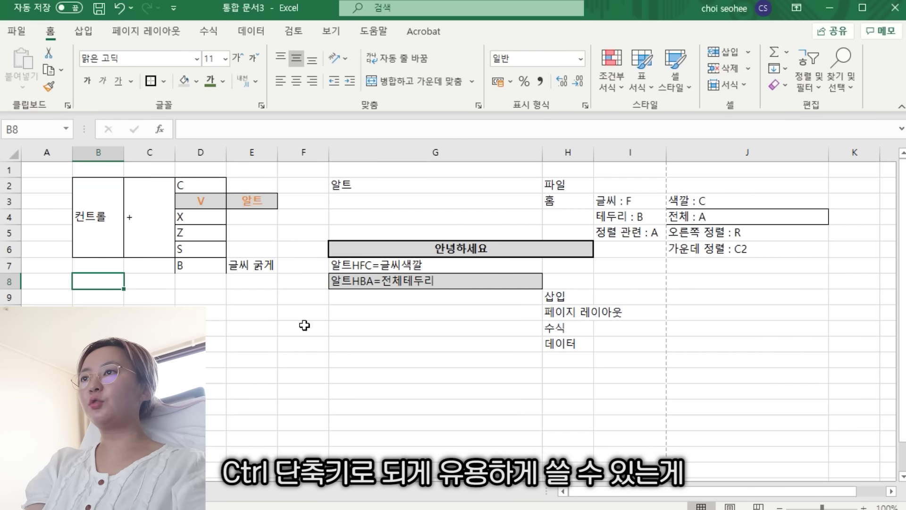
key("Right")
key("Right")
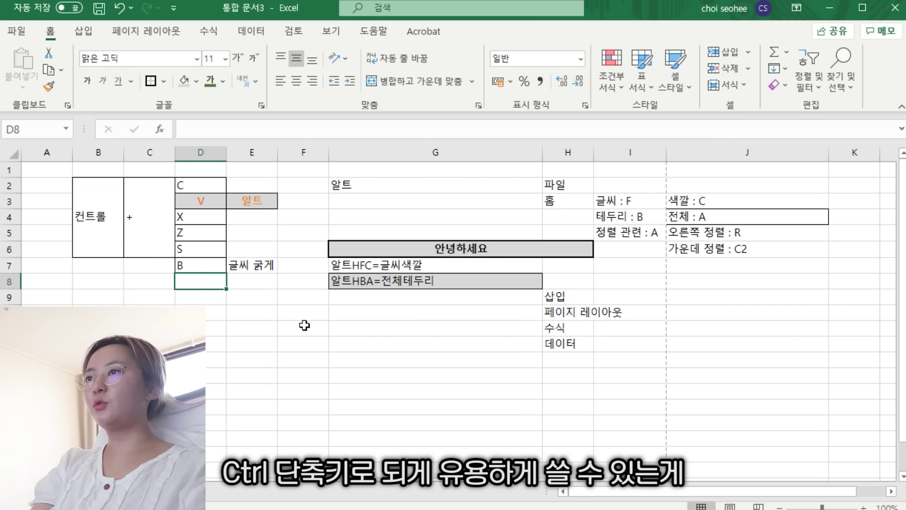
type("방향키")
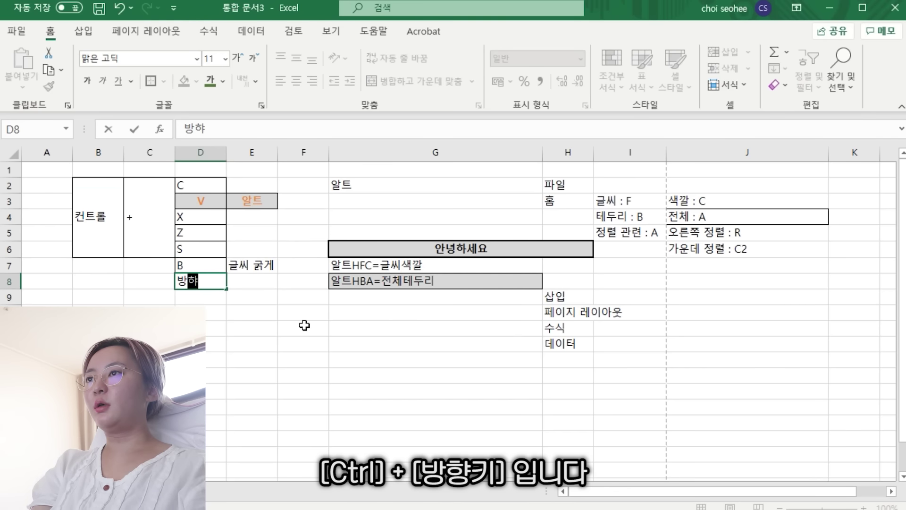
- Extend the merged + and 컨트롤 cells in columns C and B down to row 8
key("Left")
key("ctrl+shift+Up")
key("alt+h")
key("m")
key("c")
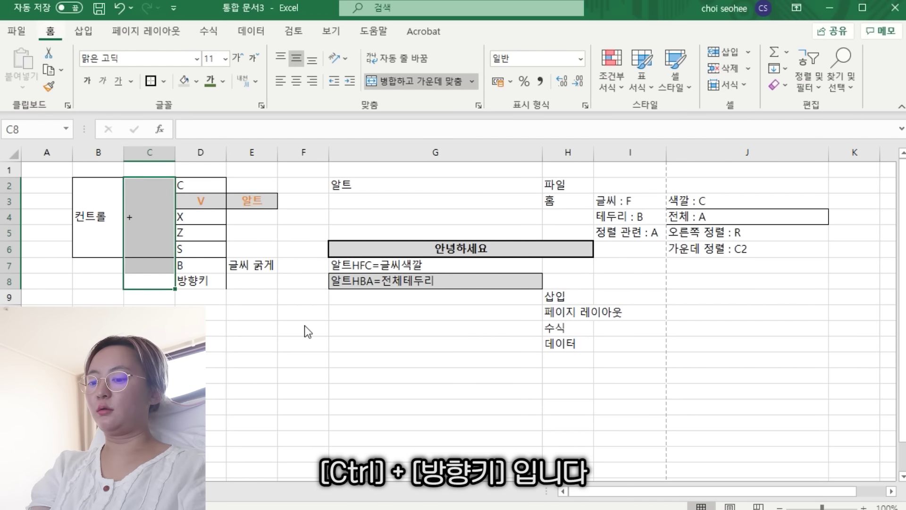
key("Left")
key("shift+Down")
key("shift+Down")
key("alt+h")
key("m")
key("c")
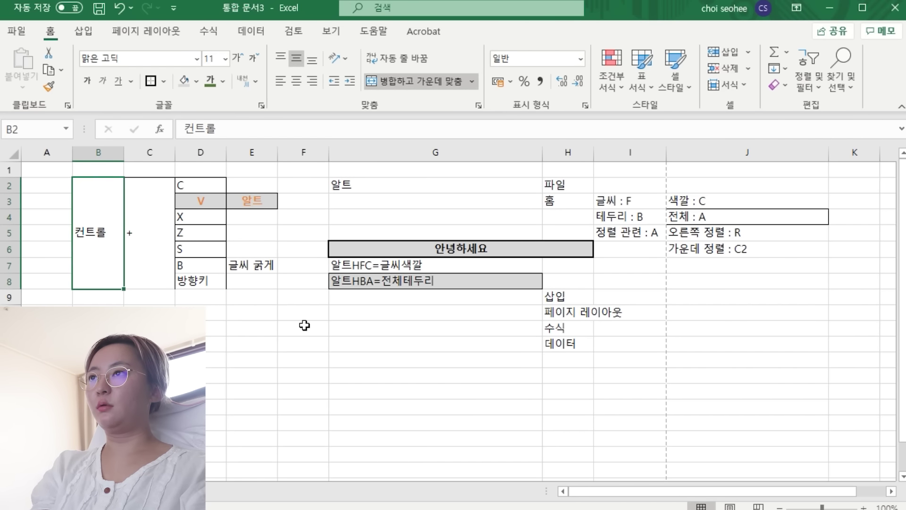
- Apply all borders to the extended 컨트롤 table, range B2:D8
key("shift+Right")
key("alt+h")
key("b")
key("a")
key("Right")
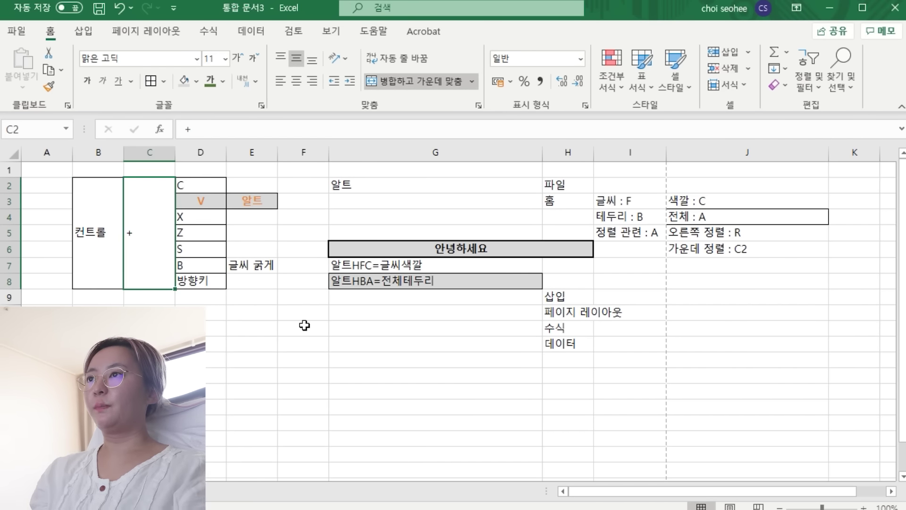
key("Right")
key("ctrl+Down")
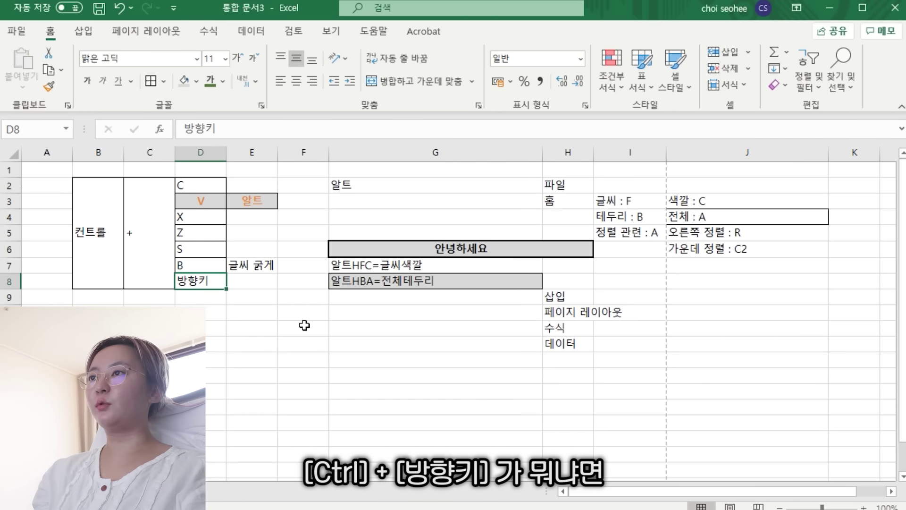
- Insert two blank columns before column G
left_click(348, 149)
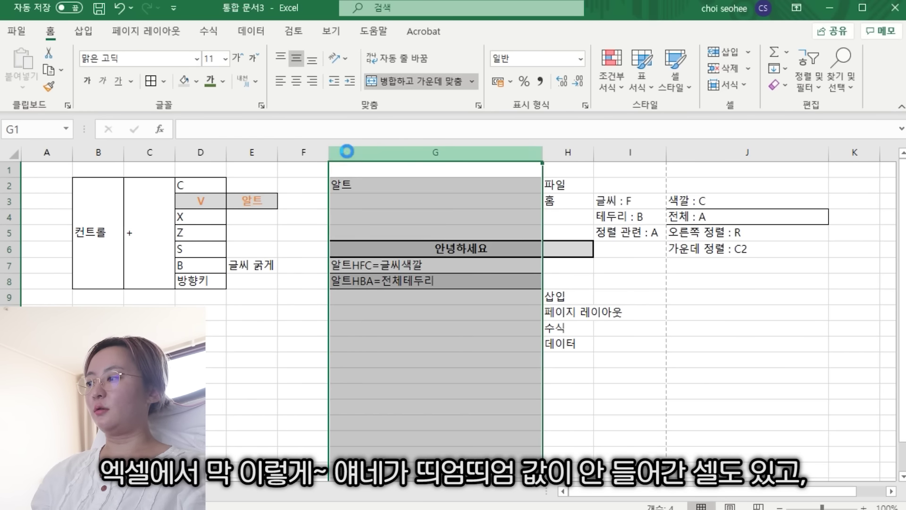
key("ctrl+shift+plus")
key("ctrl+shift+plus")
- Unmerge the 컨트롤 and + cells and insert five blank rows above the Z row
key("Down")
key("Down")
key("Down")
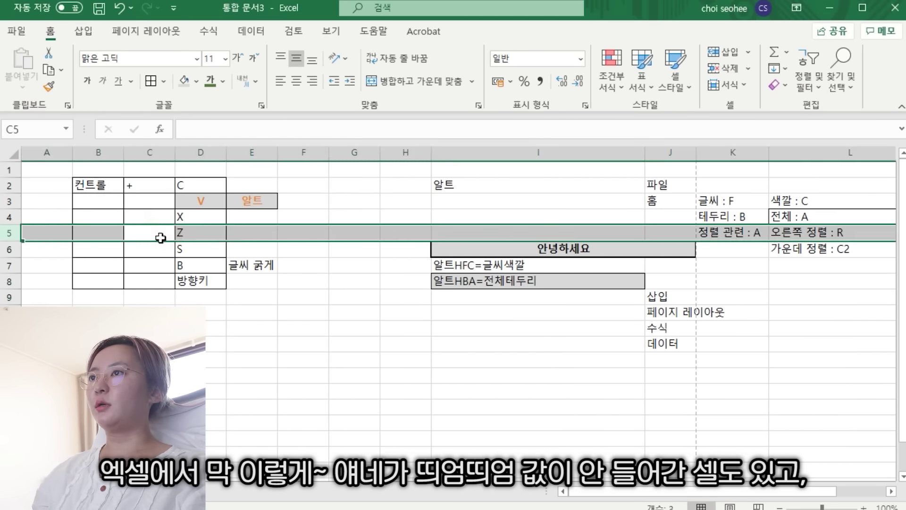
key("ctrl+shift+plus")
key("ctrl+shift+plus")
key("ctrl+shift+plus")
key("ctrl+shift+plus")
key("ctrl+shift+plus")
- Examine the blank cells scattered between the filled cells in the 컨트롤 and 알트 areas
key("Up")
left_click(317, 219)
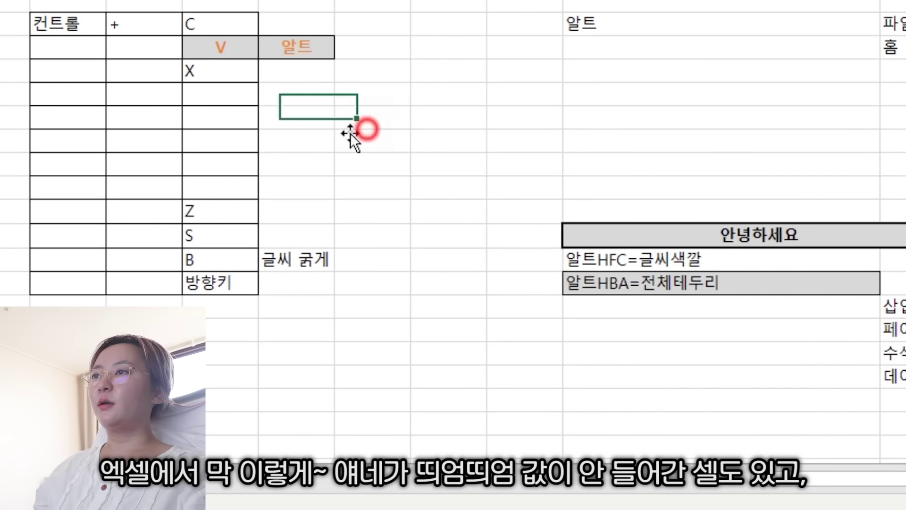
left_click(198, 233)
left_click(211, 117)
left_click(186, 182)
left_click(263, 206)
left_click(210, 123)
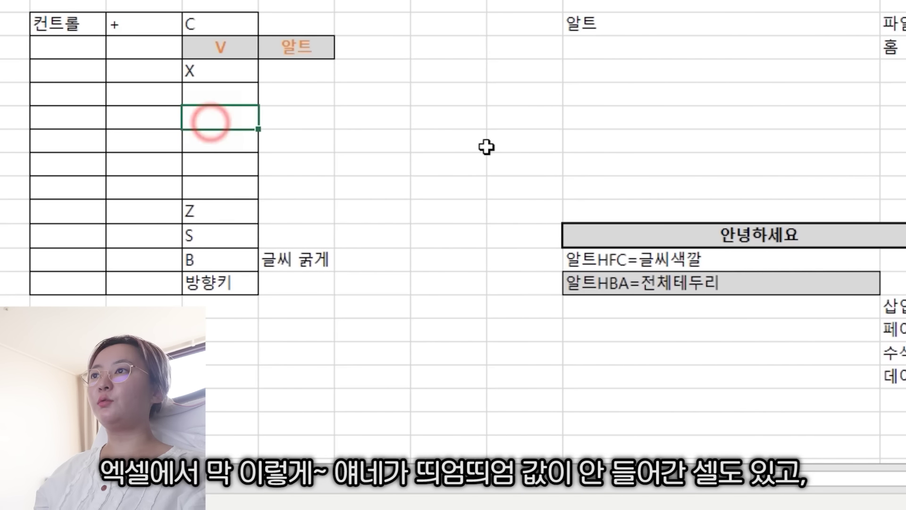
left_click(648, 240)
left_click(651, 96)
left_click(605, 175)
left_click(354, 212)
- Jump from the X cell in column D to the top cell of its filled block
left_click(228, 64)
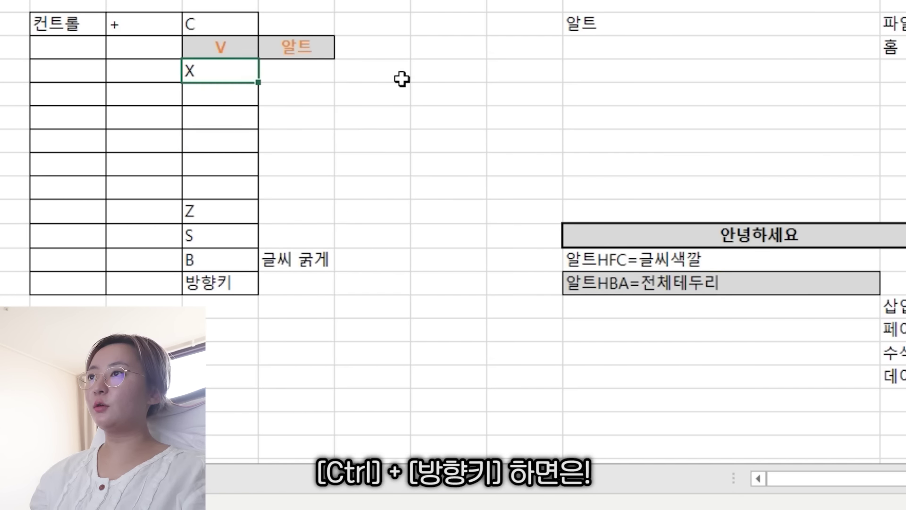
key("ctrl+Up")
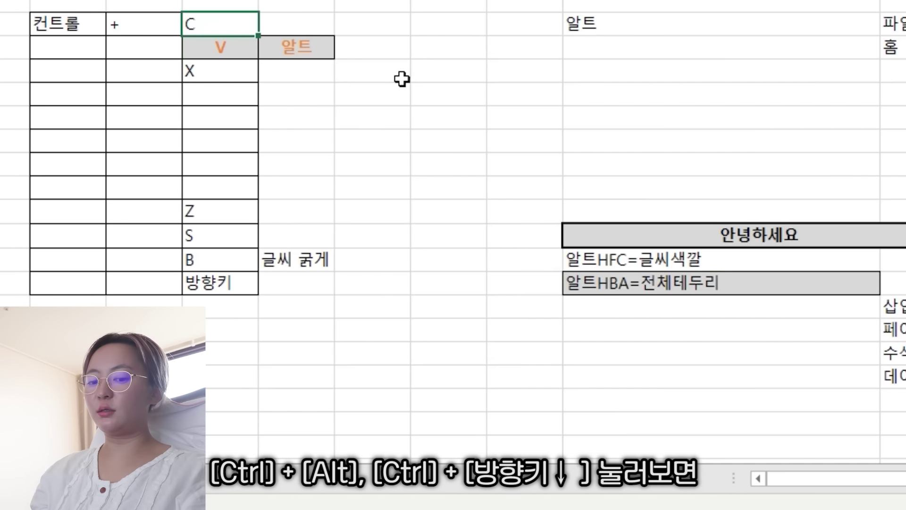
- Jump between the C and X ends of the filled block in column D, and on from X to the following filled cell
key("ctrl+Down")
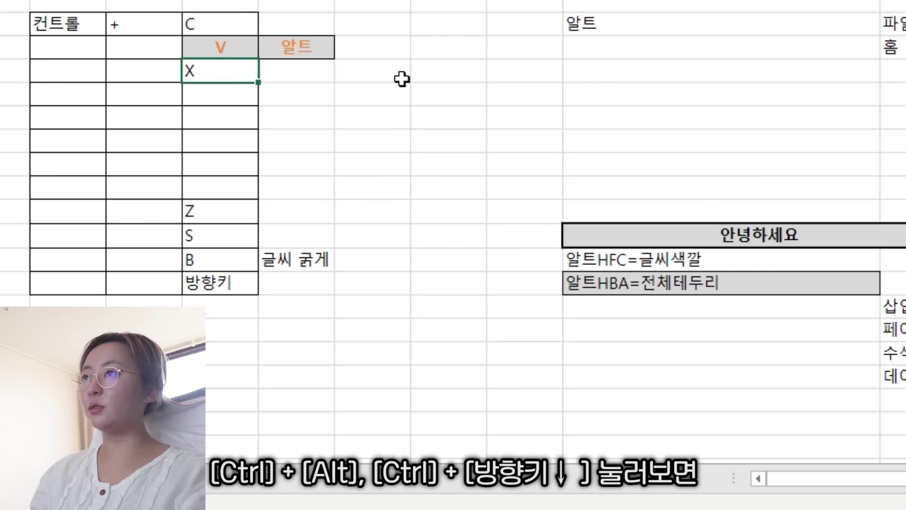
key("ctrl+Up")
key("ctrl+shift+Down")
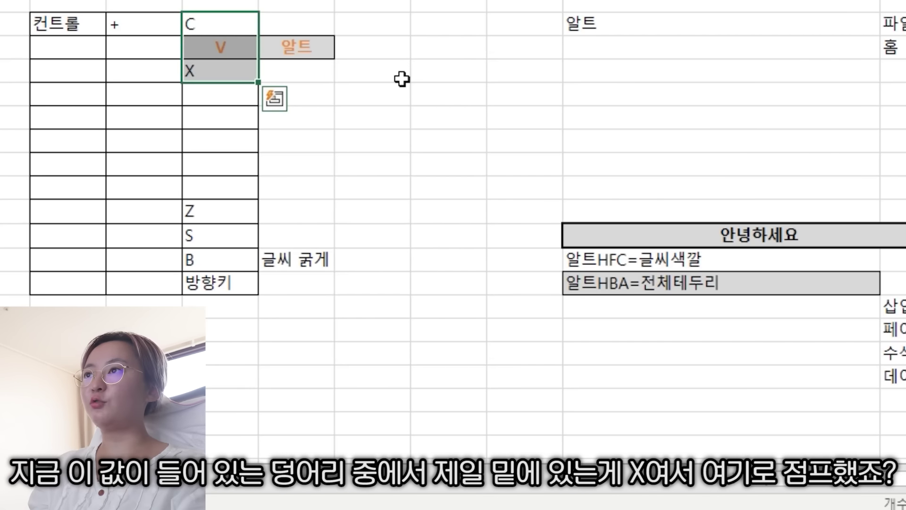
key("ctrl+Down")
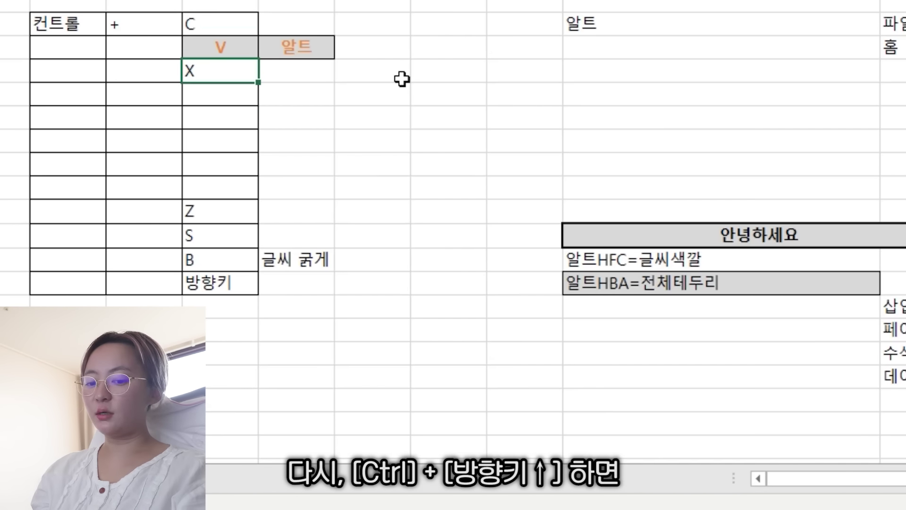
key("ctrl+Up")
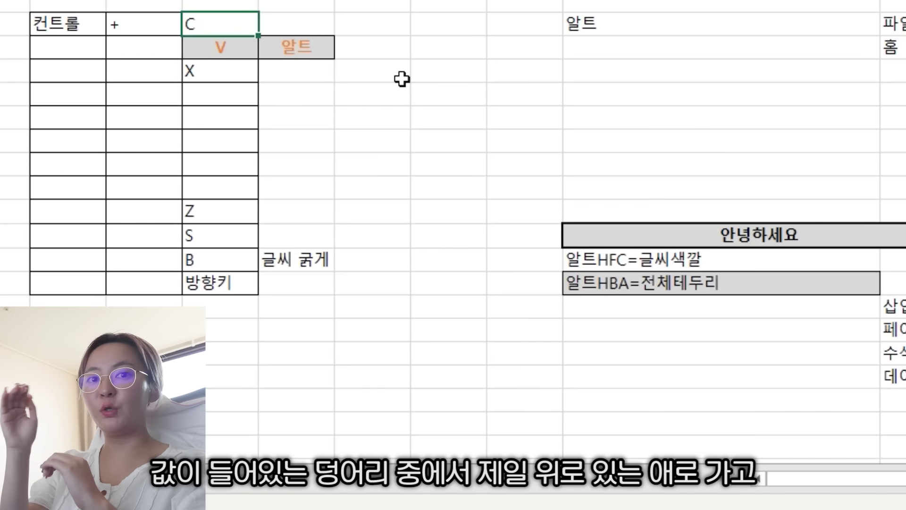
key("ctrl+Down")
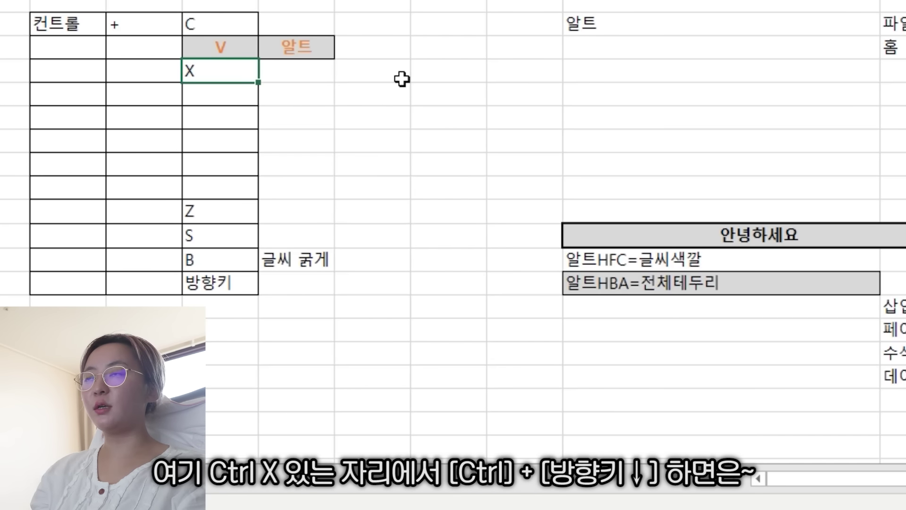
key("ctrl+Down")
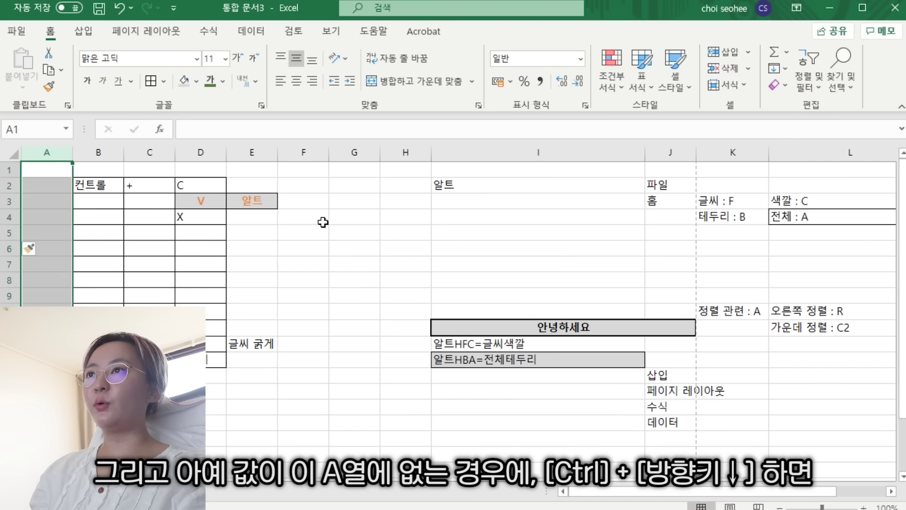
- Jump from A1 to the last row of empty column A and back to the first row
key("Up")
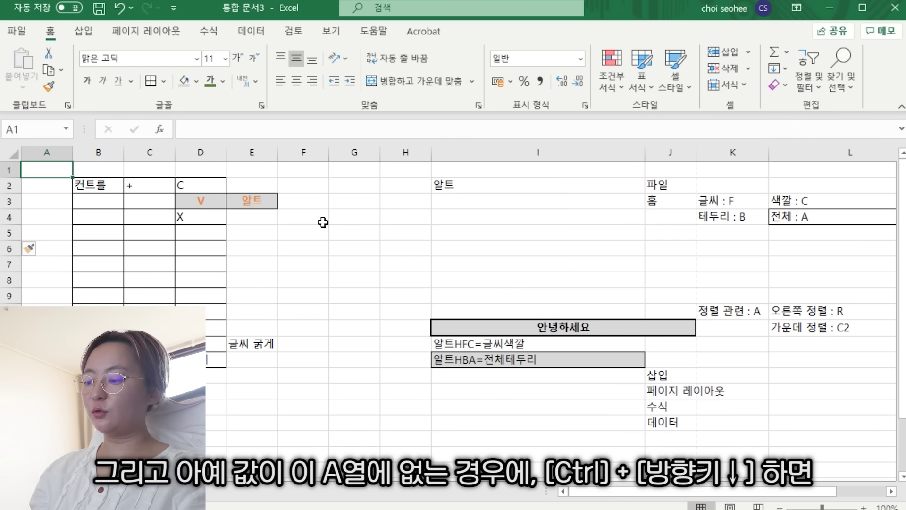
key("ctrl+Down")
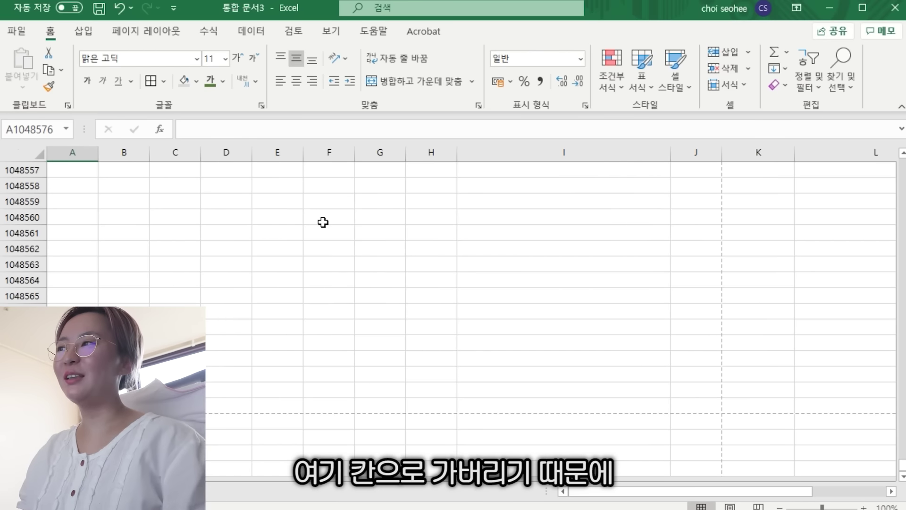
key("ctrl+Up")
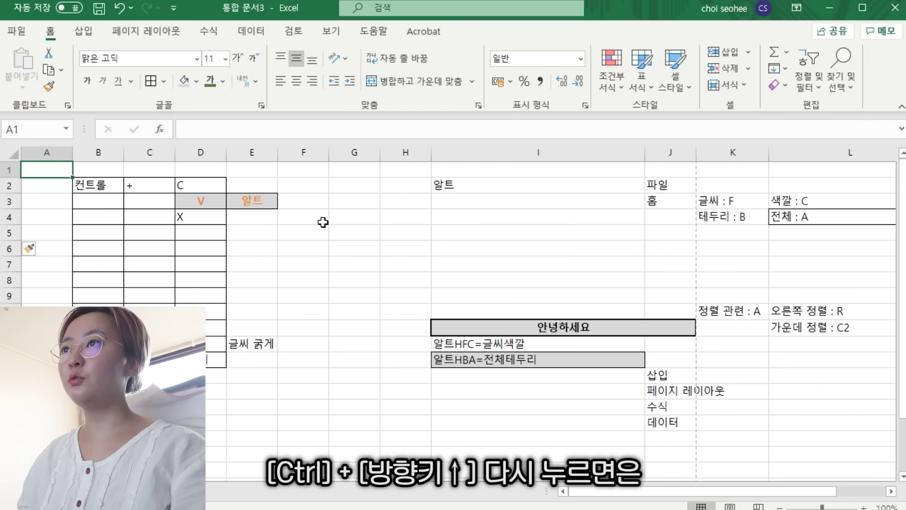
- Go to column E, jump down to the 글씨 굵게 cell and across row 12 to the 알트HFC=글씨색깔 cell
key("Right")
key("Right")
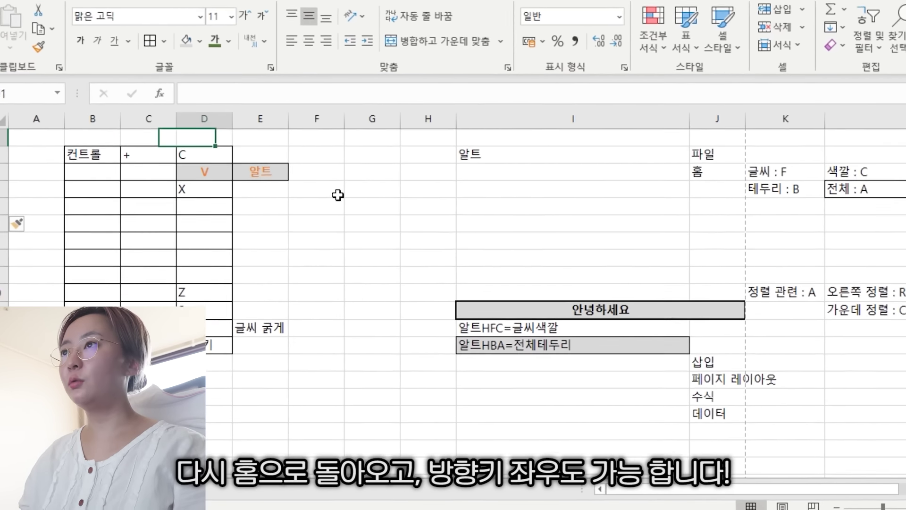
key("Right")
key("Down")
key("Right")
key("Down")
key("Down")
key("ctrl+Down")
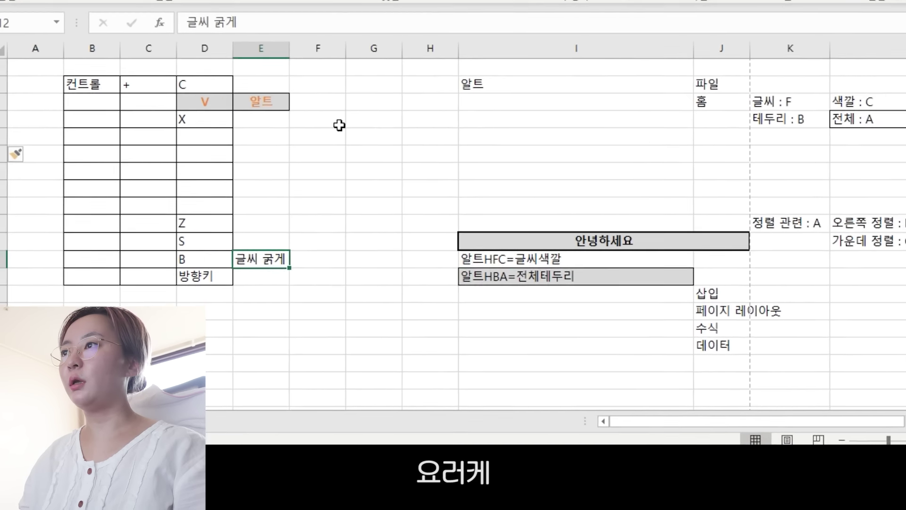
key("ctrl+Right")
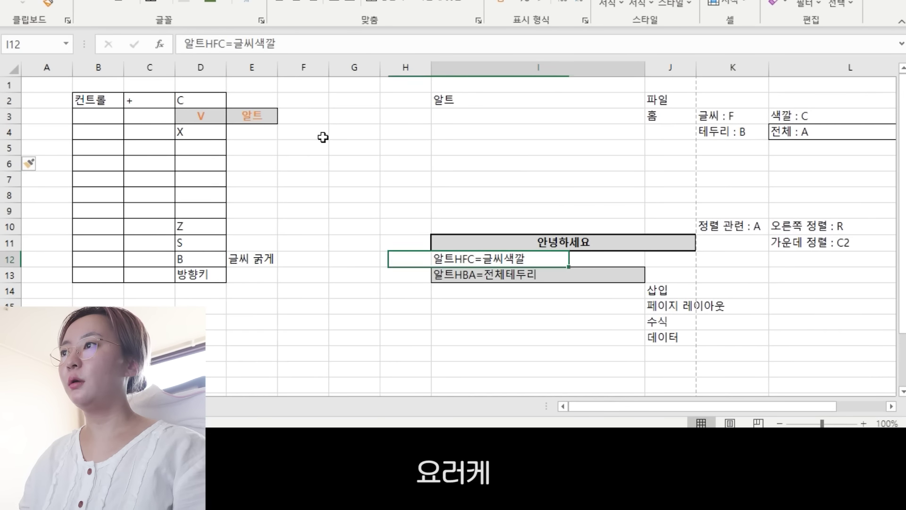
- Fill the three cells after 알트HFC=글씨색깔 in row 12 with ㅁㅇㄴㄹ, ㅁㄴㅇㄹ and ㅁㄴㅇㄹ
key("Right")
type("ㅁㅇㄴㄹ")
key("Tab")
type("ㅁㄴㅇㄹ")
key("Tab")
type("ㅁㄴㅇㄹ")
- Return along row 12 to the 글씨 굵게 cell and move back and forth between it and the B cell
key("Left")
key("Left")
key("Left")
key("Left")
key("Left")
key("Left")
key("Left")
key("Left")
key("Left")
key("Left")
key("Left")
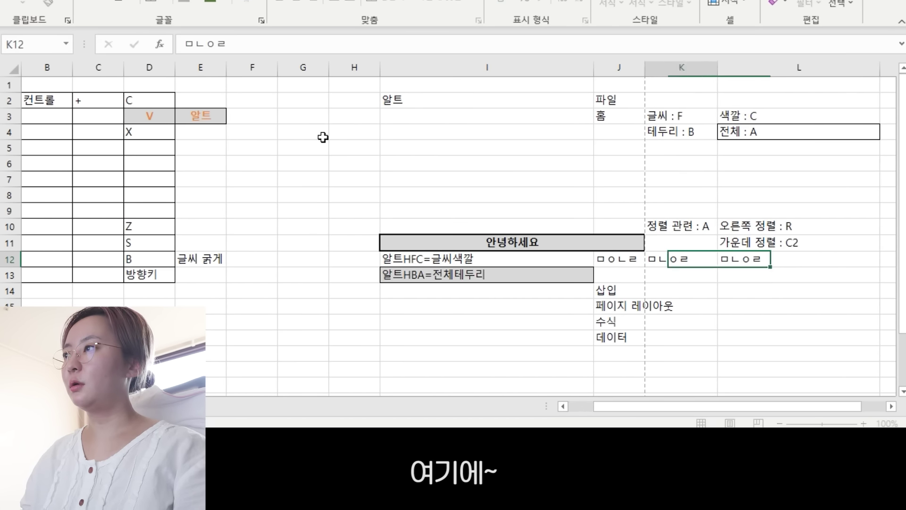
key("Right")
key("Right")
key("Right")
key("Right")
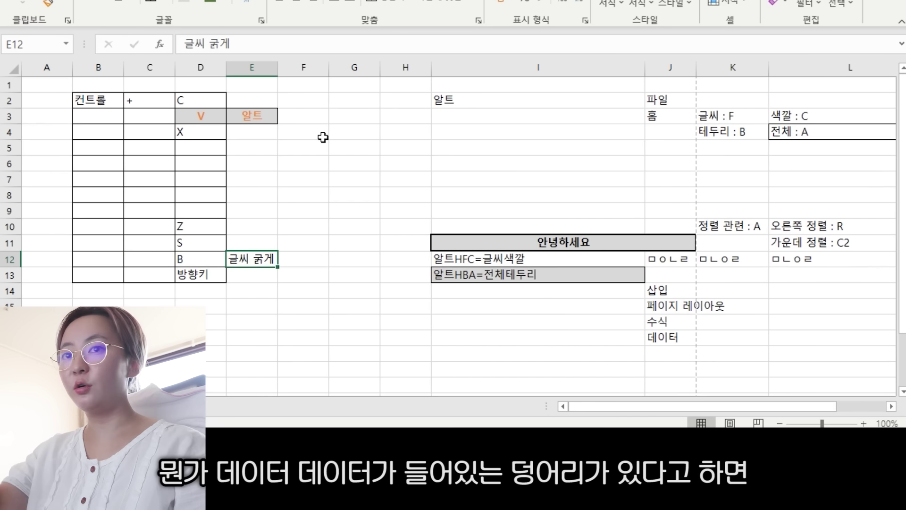
key("Left")
key("Right")
key("Left")
key("Right")
key("Left")
key("Right")
key("Left")
key("Right")
key("Left")
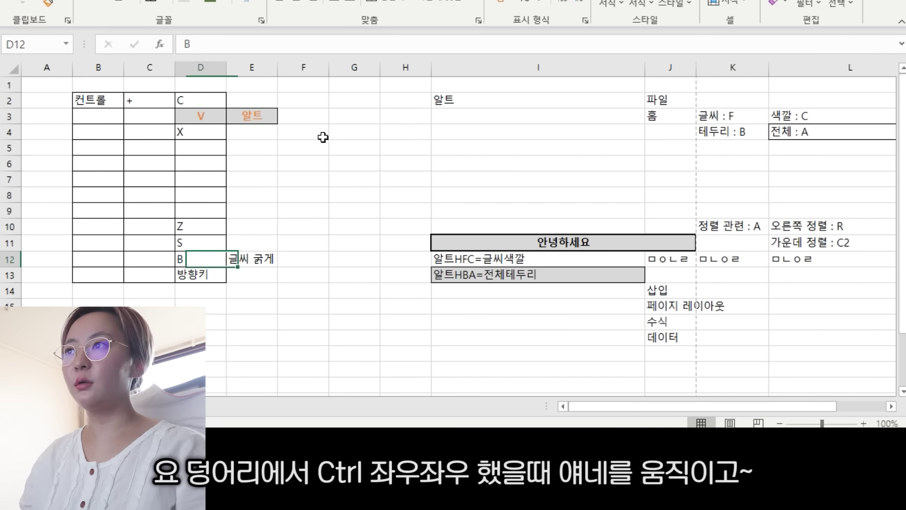
key("Right")
key("Left")
key("Right")
key("Left")
key("Right")
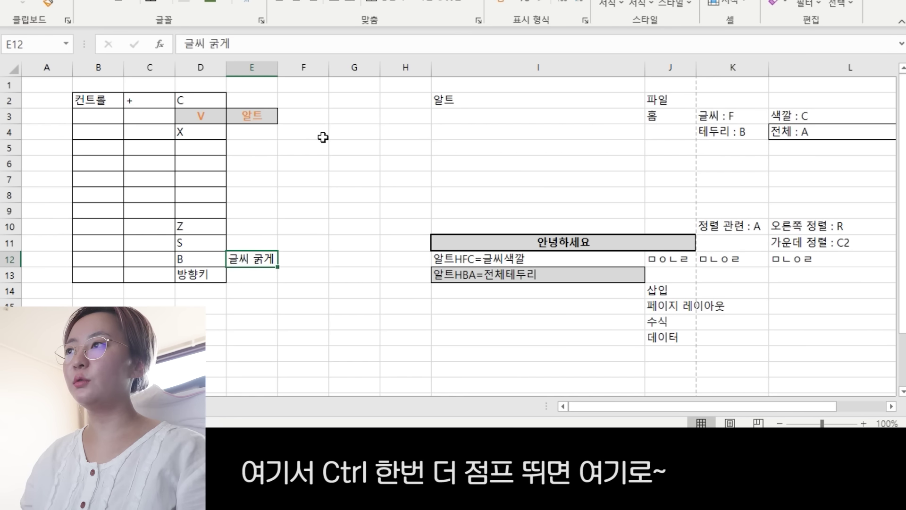
- Jump across row 12 to the last ㅁㄴㅇㄹ cell, back to the block's first cell, and between its top and bottom in column I
key("ctrl+Right")
key("ctrl+Right")
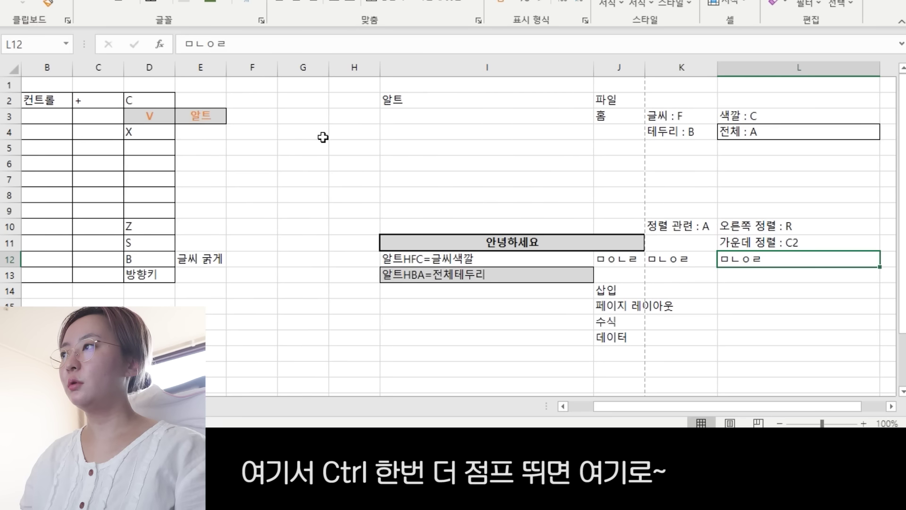
key("ctrl+Left")
key("ctrl+Down")
key("ctrl+Up")
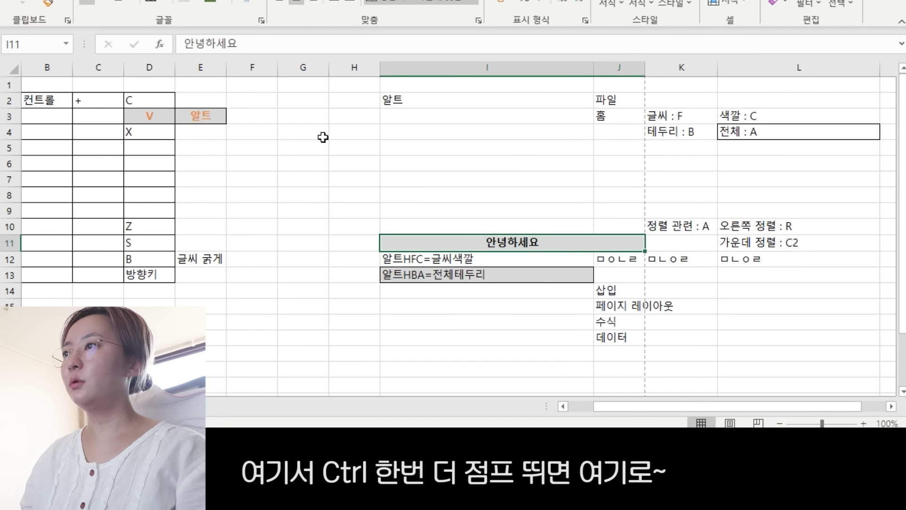
key("ctrl+Down")
key("ctrl+Up")
- Jump from the 안녕하세요 cell to the start of row 11, back to column D, and between its Z and X cells
key("ctrl+Left")
key("ctrl+Left")
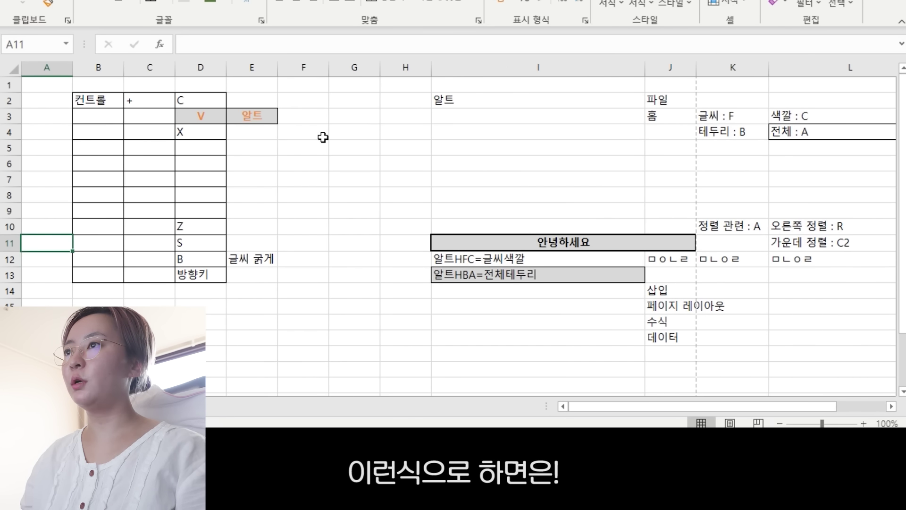
key("ctrl+Right")
key("ctrl+Up")
key("ctrl+Up")
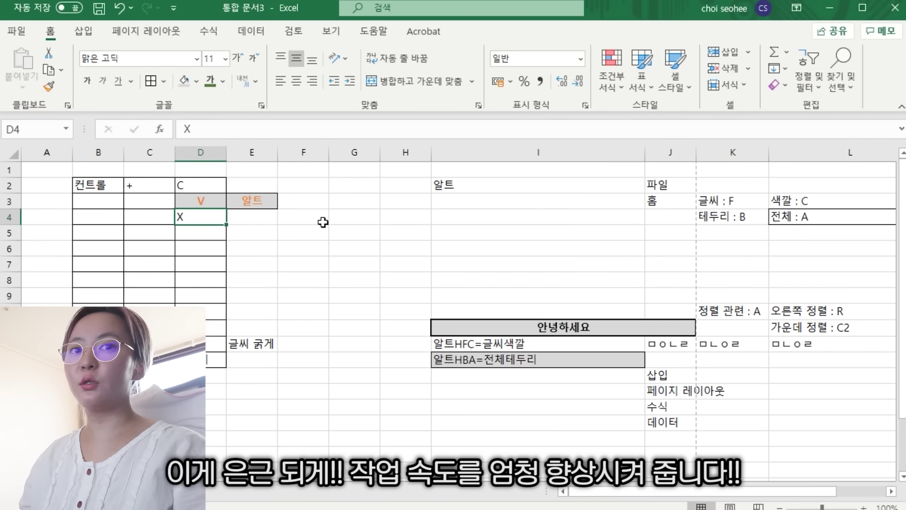
key("ctrl+Down")
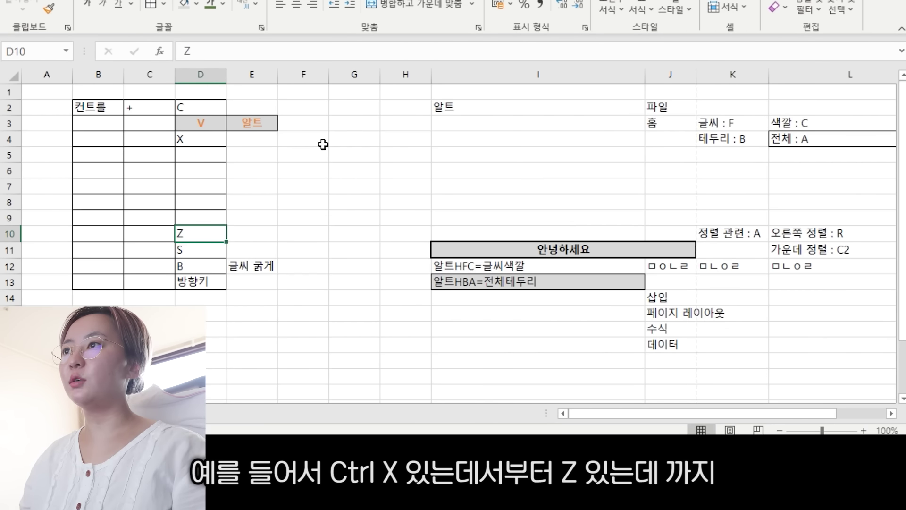
key("Up")
key("shift+Up")
key("shift+Up")
key("shift+Up")
key("shift+Up")
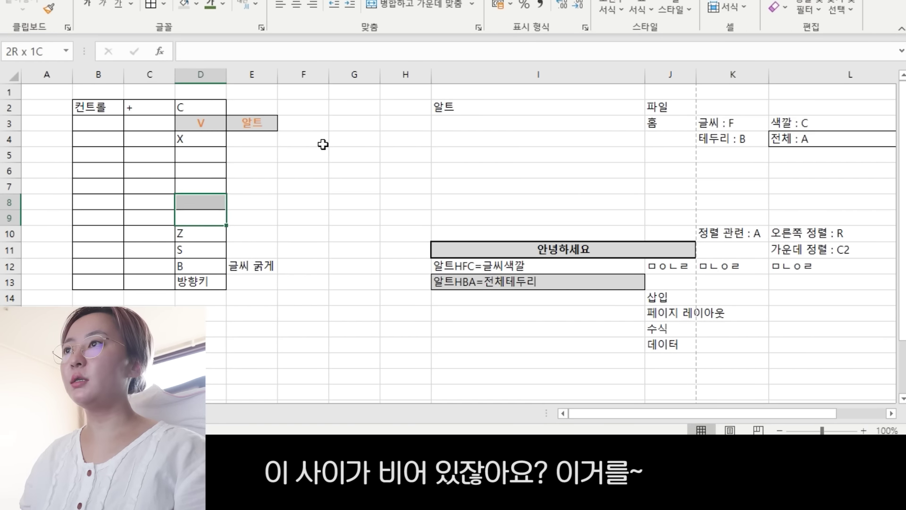
key("shift+space")
- Delete the five blank rows between the X row and the Z row
key("Up")
key("Up")
key("Up")
key("Up")
key("Up")
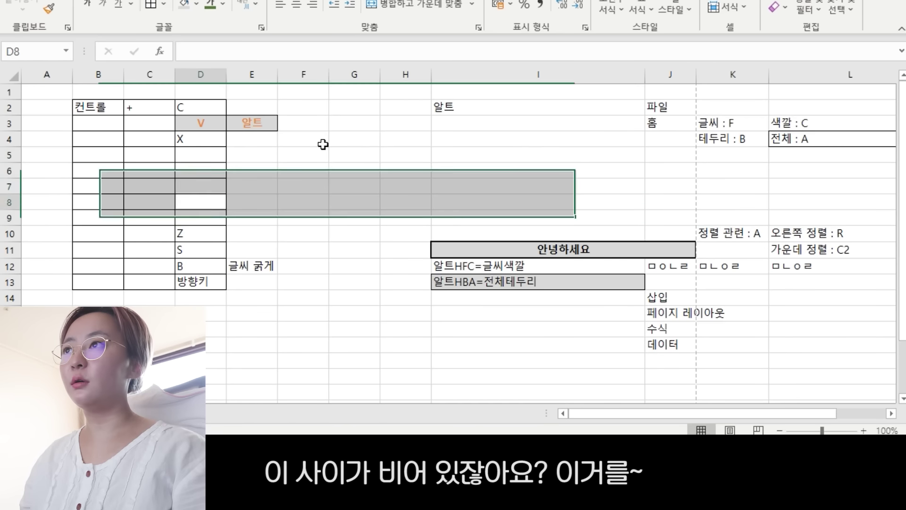
key("Down")
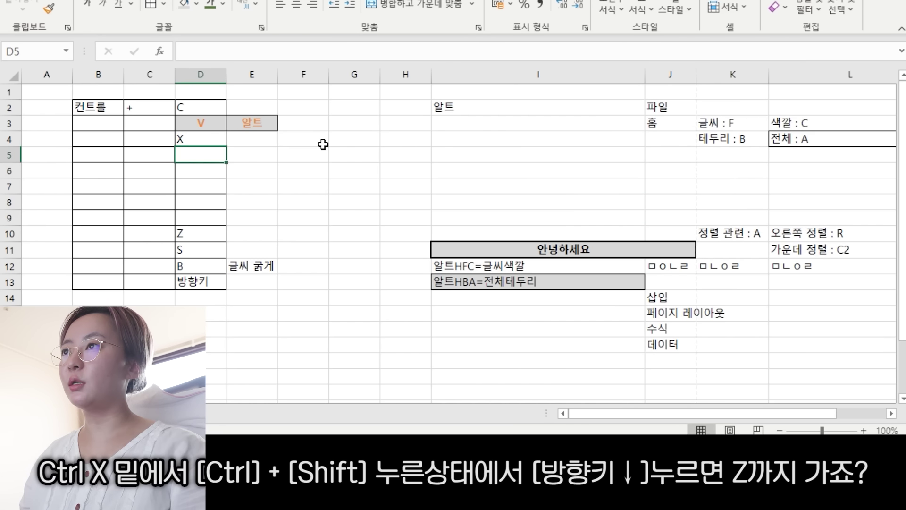
key("ctrl+shift+Down")
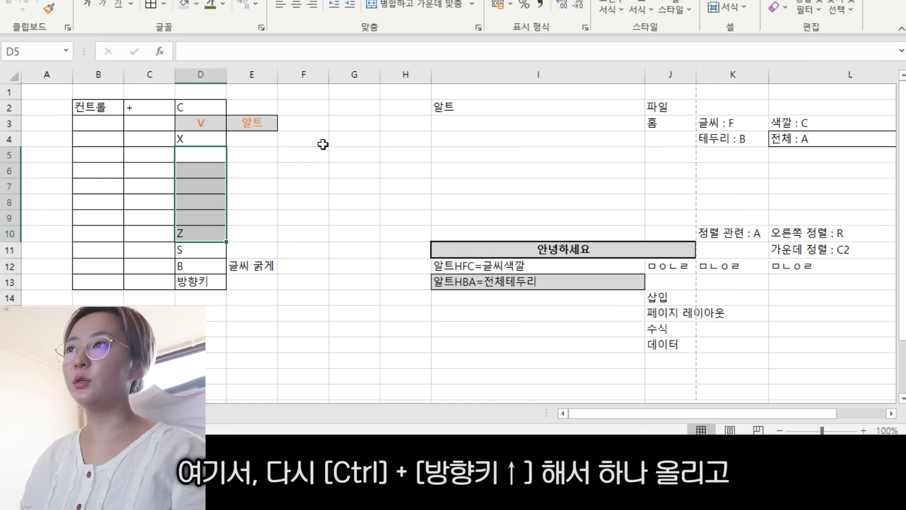
key("ctrl+Up")
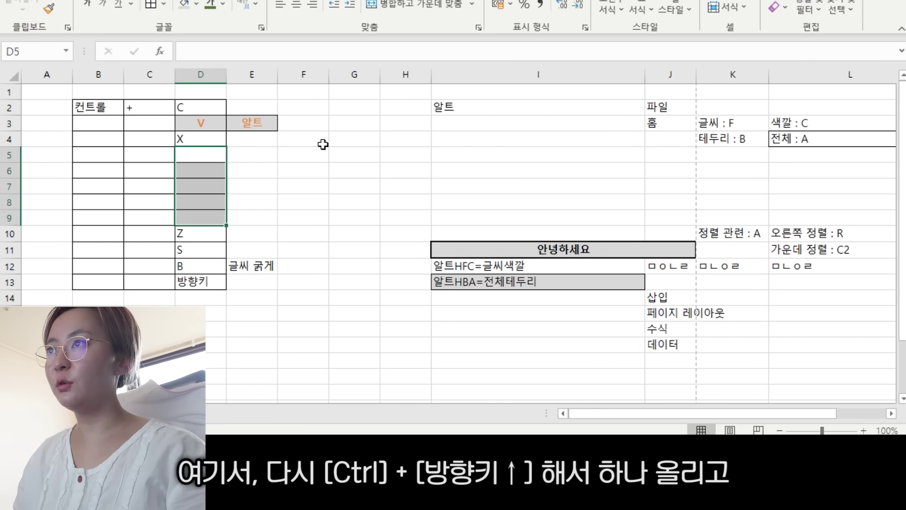
key("shift+space")
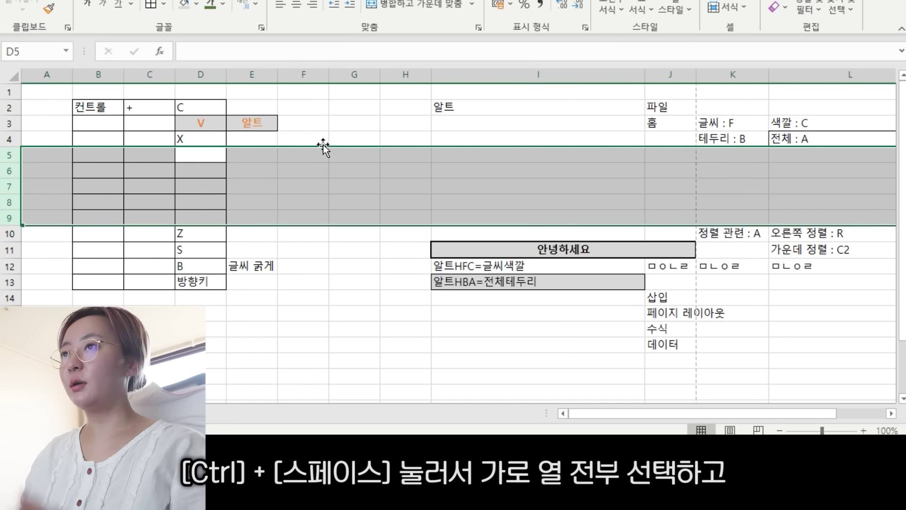
key("ctrl+minus")
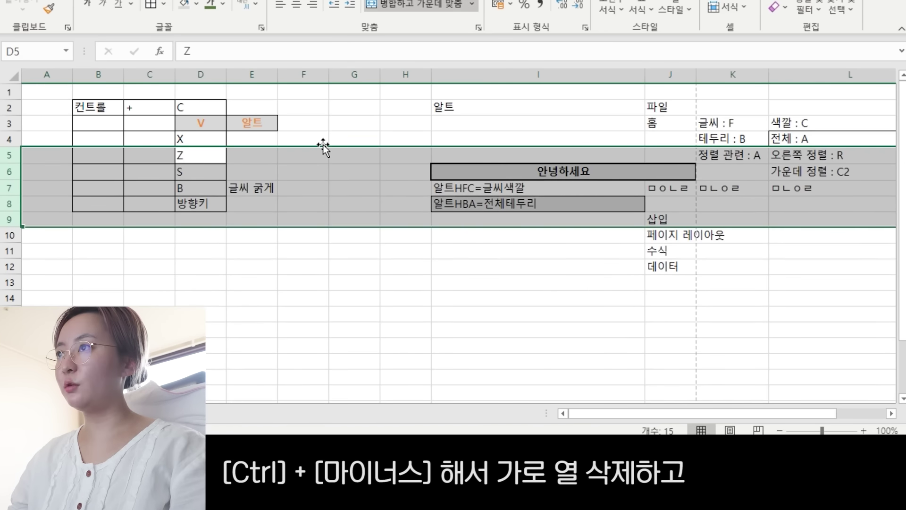
- Enter 스페이스바 in cell D9, below 방향키 in the 컨트롤 list
key("Up")
key("Down")
key("Down")
key("Down")
key("Down")
key("Down")
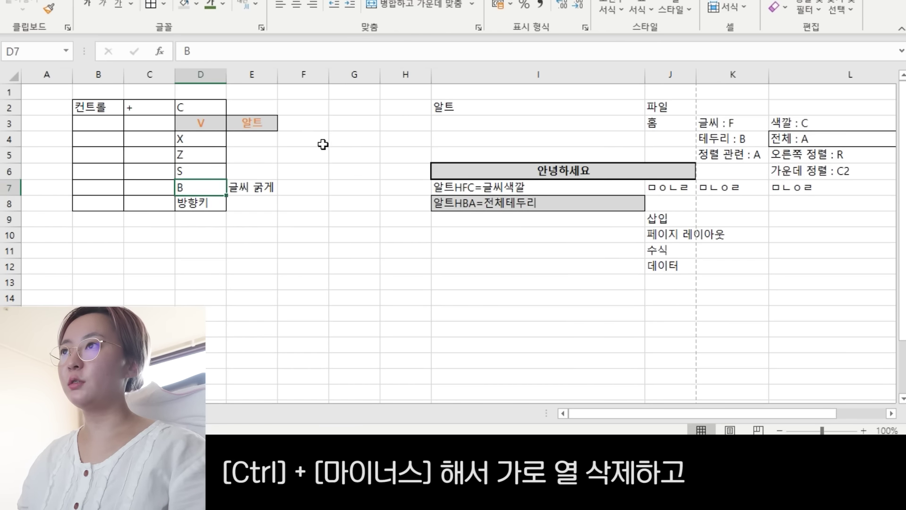
type("T,MV")
key("BackSpace")
key("BackSpace")
key("BackSpace")
key("BackSpace")
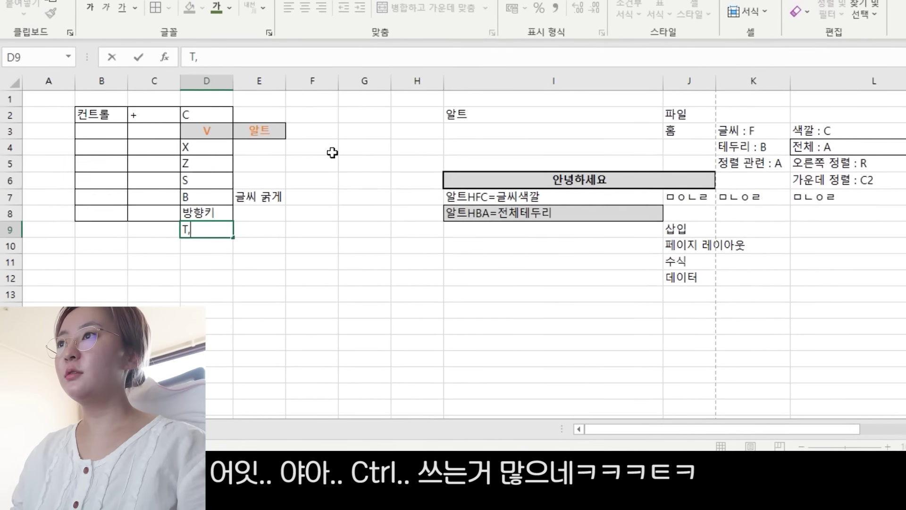
key("Hangul")
type("스페")
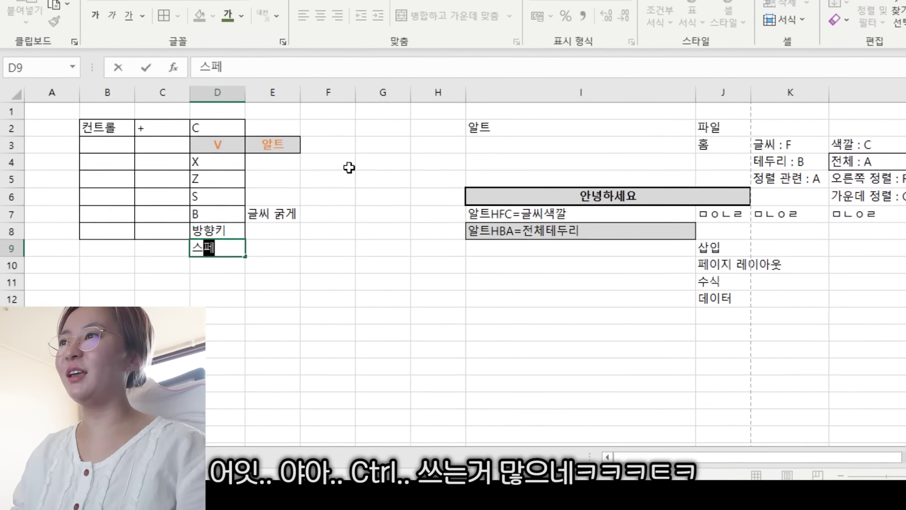
type("이스바")
key("Return")
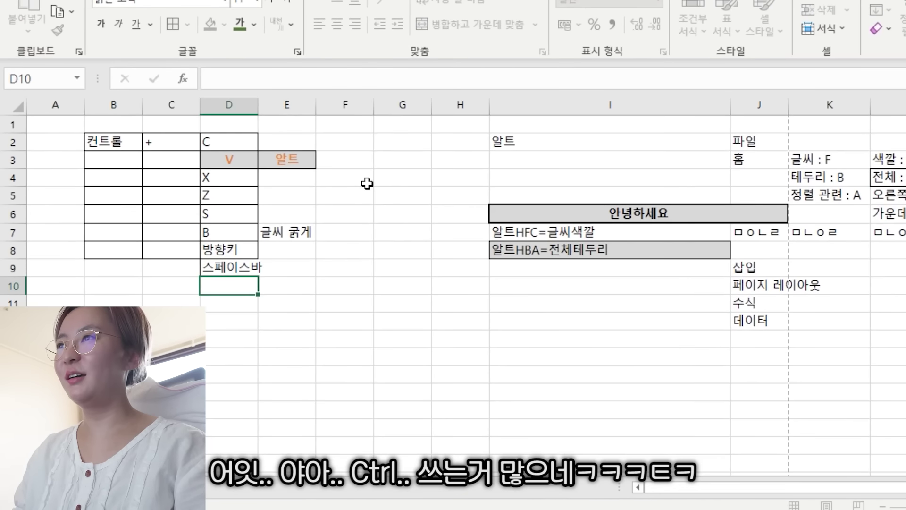
- Enter - and + below 스페이스바 and apply all borders to D9:D11
type("-")
key("Return")
type("+")
key("Return")
key("Up")
key("Up")
key("Up")
key("Up")
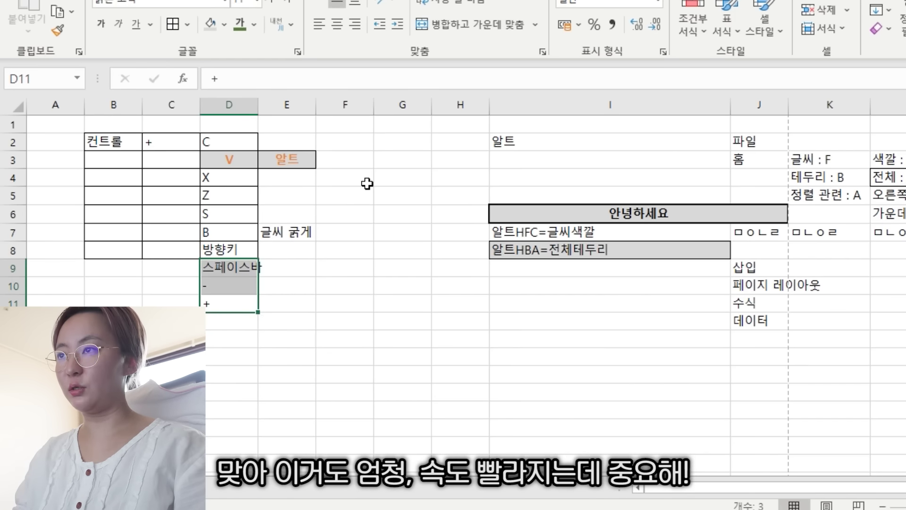
key("Up")
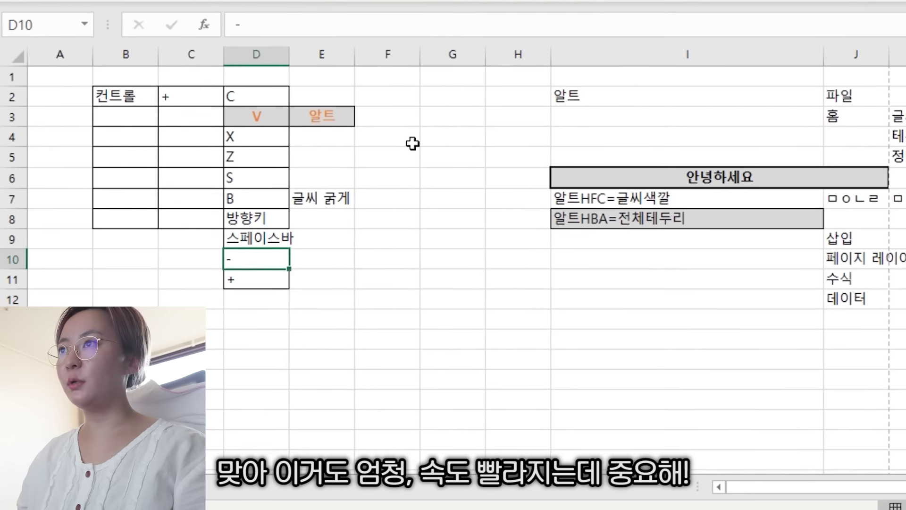
- Select the whole of row 9, which holds the 스페이스바 entry
key("Down")
key("Up")
key("Up")
key("shift+space")
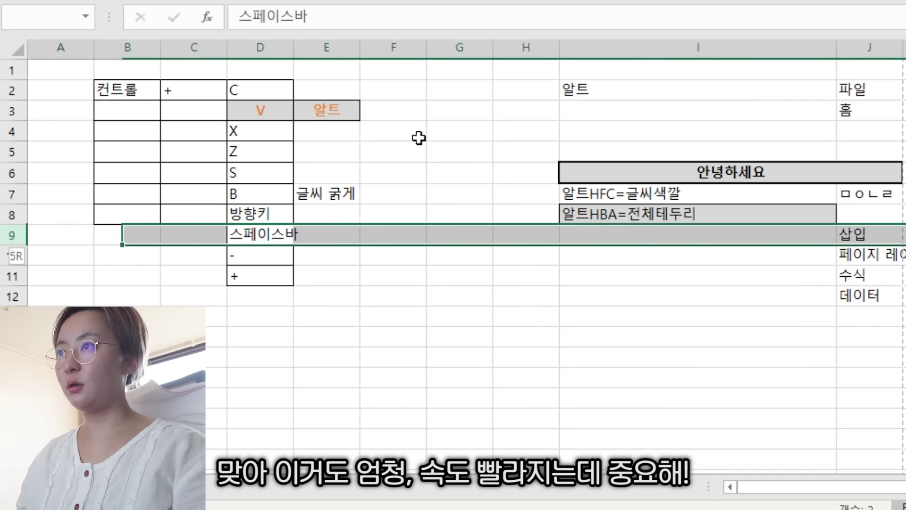
- Enter 시프트 in B12, + in C12 and 스페이스바 in D12, below the control shortcut list
type("ㅅ")
type("ㅣㅍㅡㅌㅡ")
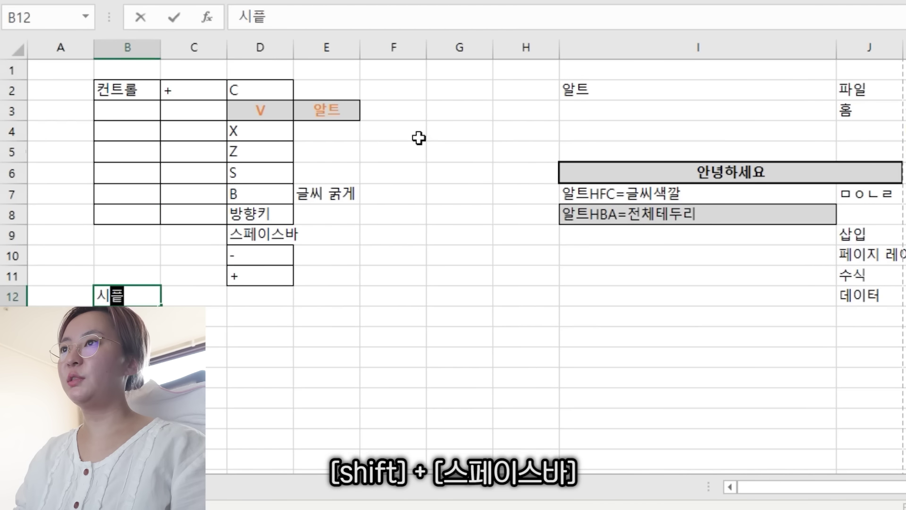
key("Tab")
key("Tab")
type("스페이스바")
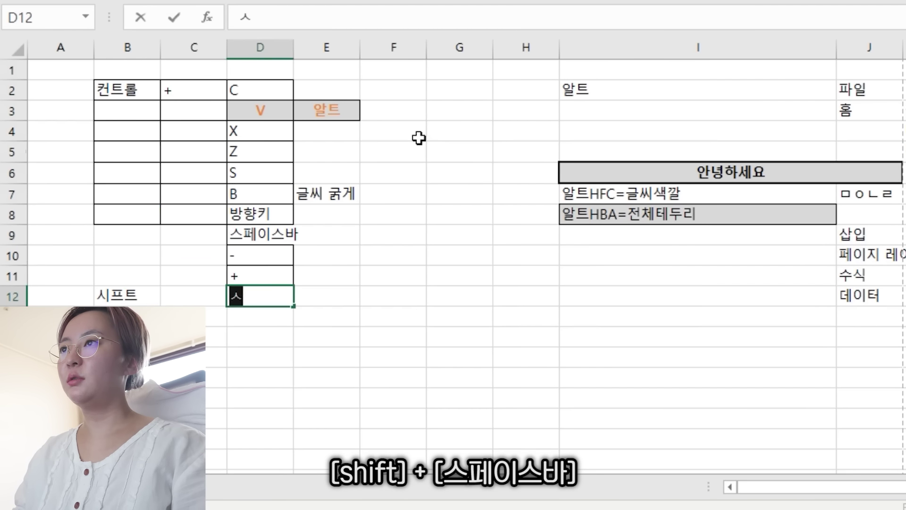
key("Return")
key("Up")
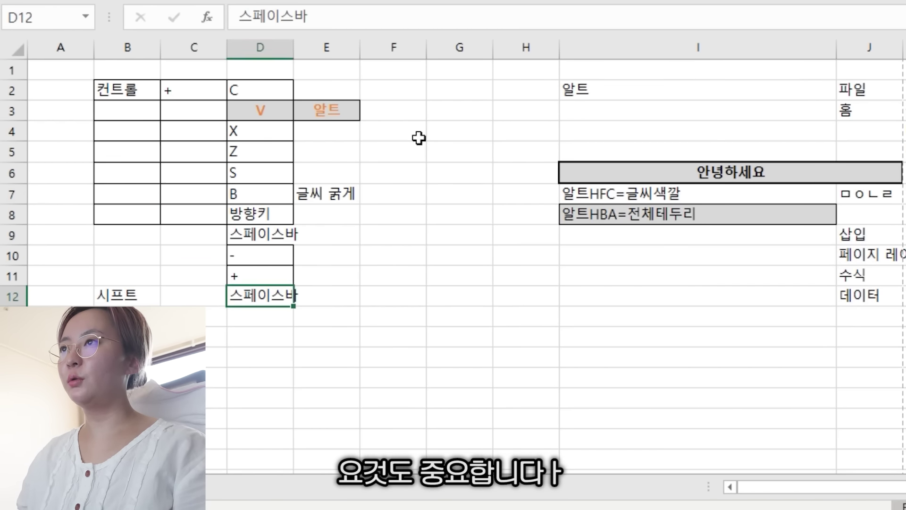
key("Left")
type("+")
key("Tab")
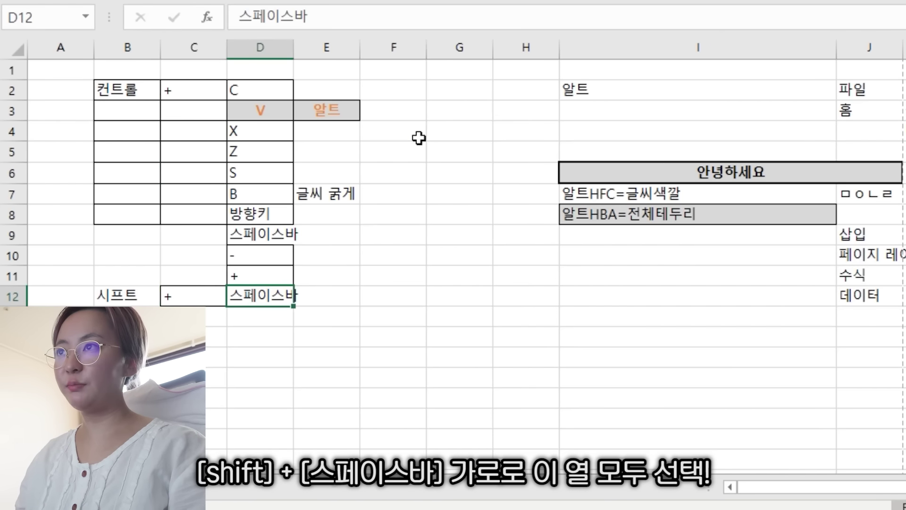
- Select the whole of row 12 and, as a separate selection, the whole of column D
key("shift+space")
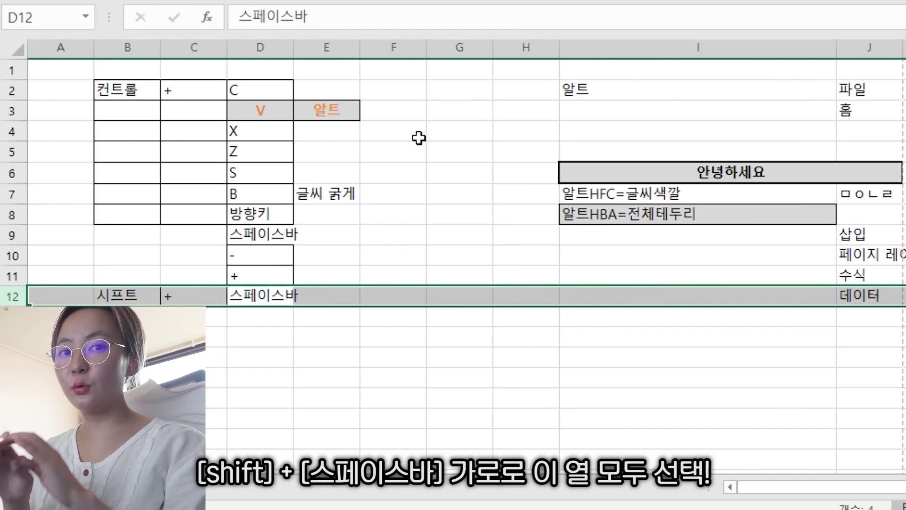
key("Down")
key("Down")
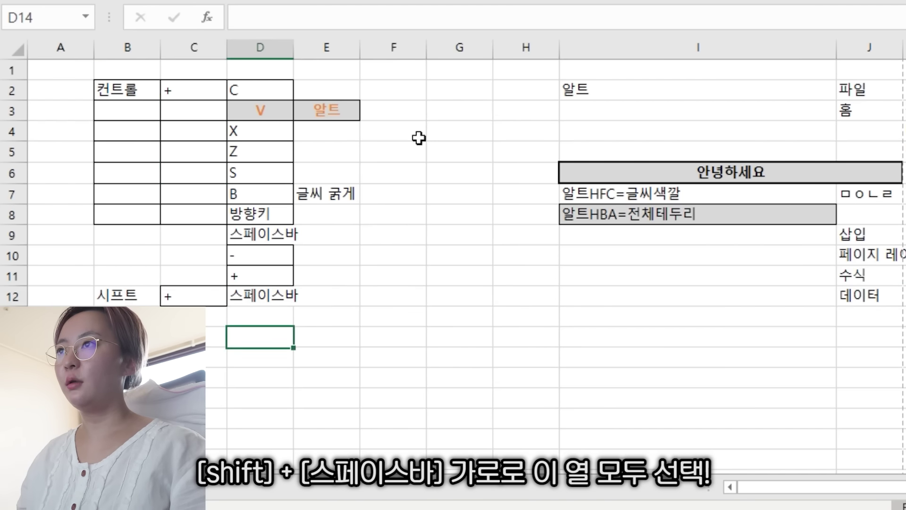
key("Up")
key("Up")
key("Left")
key("Right")
key("ctrl+space")
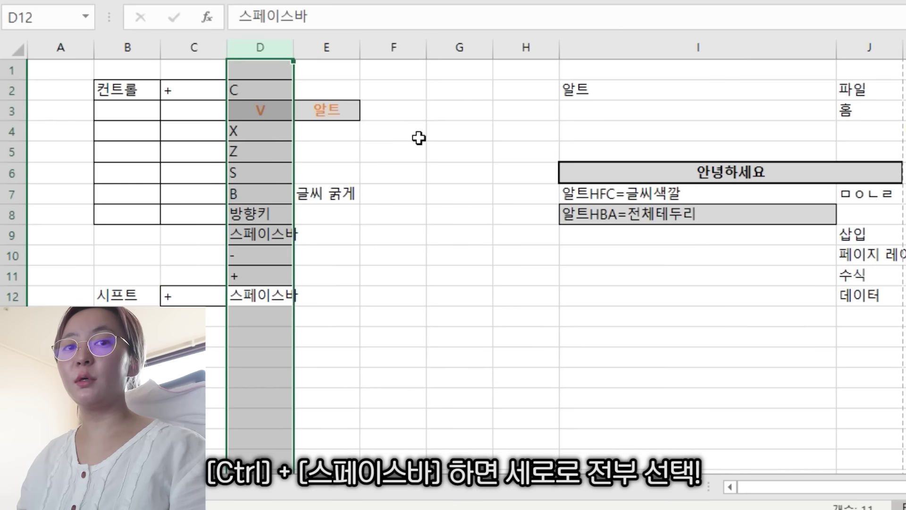
- Delete the three empty columns F to H between the control list and the 알트 block
key("Right")
key("Right")
key("shift+Right")
key("shift+Right")
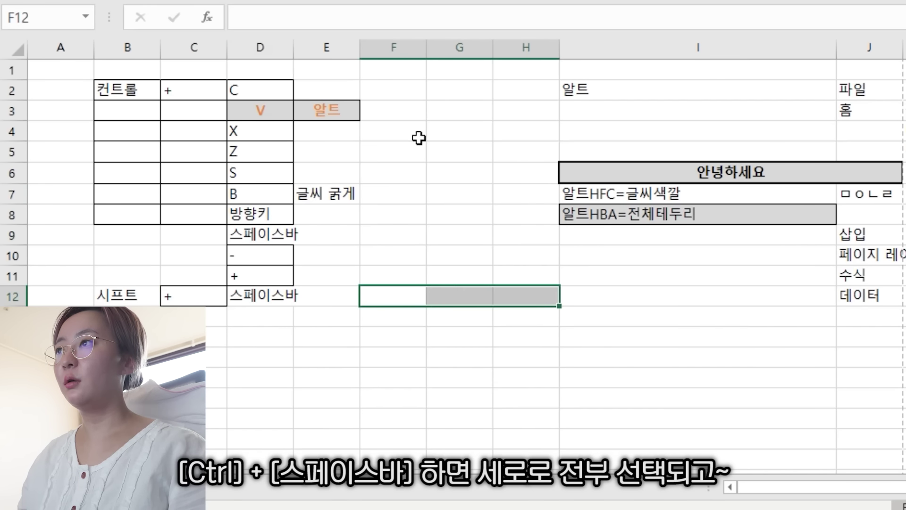
key("ctrl+space")
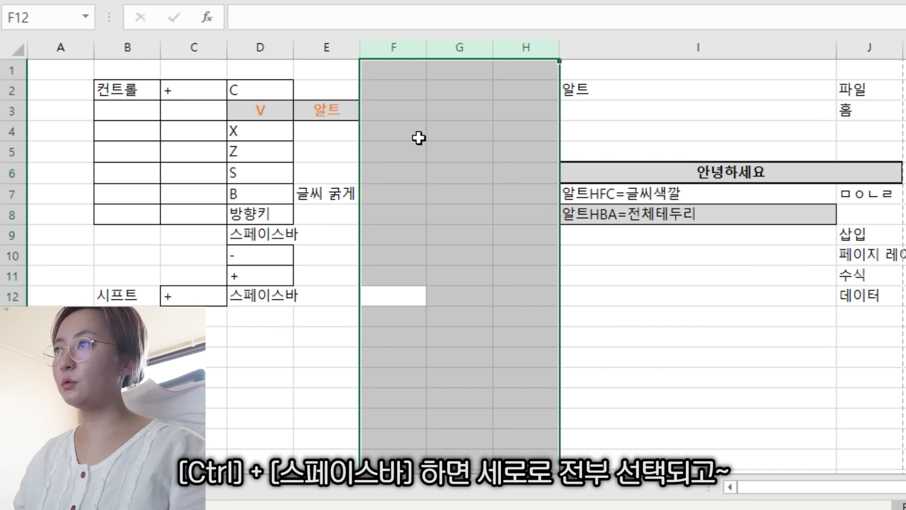
key("ctrl+minus")
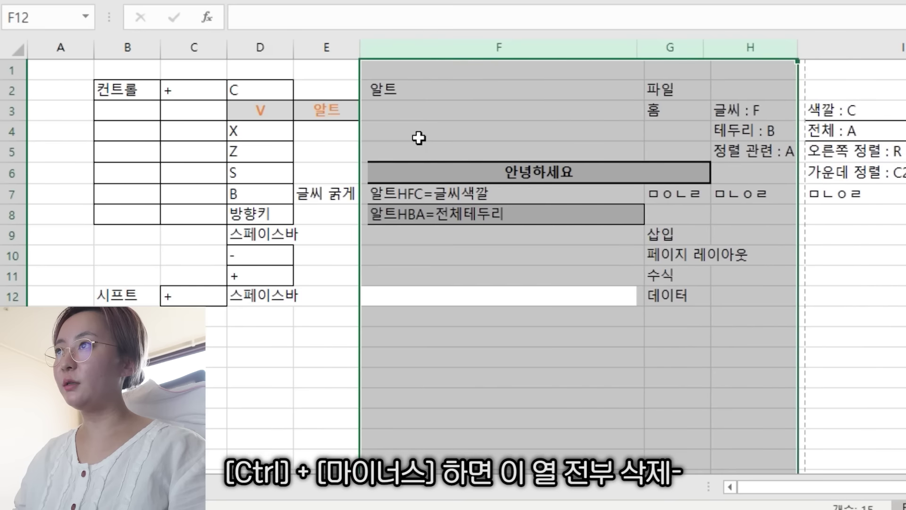
key("Down")
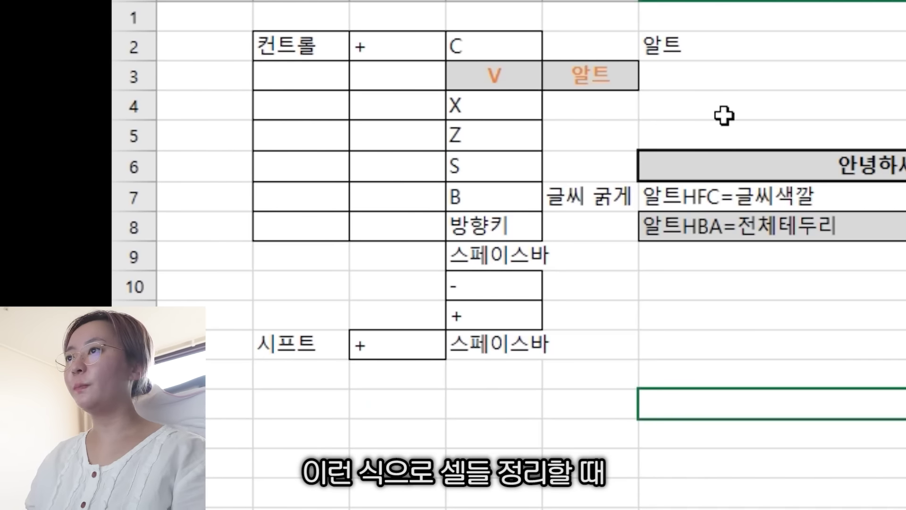
- Merge cells B2:B11 into one cell holding the 컨트롤 label
key("Left")
key("Left")
key("Left")
key("Left")
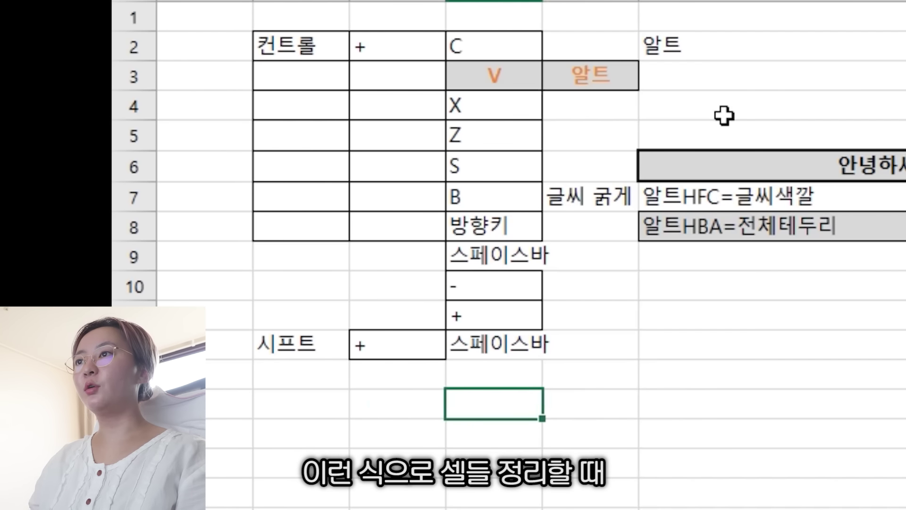
key("Up")
key("Right")
key("Right")
key("Left")
key("Left")
key("shift+Right")
key("shift+Right")
key("Up")
key("Up")
key("Up")
key("Down")
key("Down")
key("shift+Up")
key("shift+Up")
key("shift+Up")
key("shift+Up")
key("shift+Up")
key("shift+Up")
key("shift+Up")
key("shift+Up")
key("shift+Up")
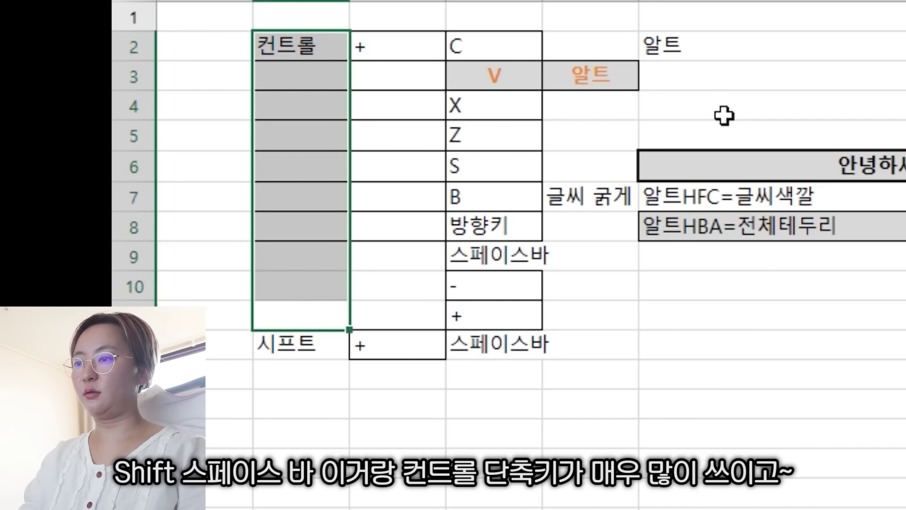
key("alt+h")
key("m")
key("m")
- Merge cells C2:C11 into one cell holding the + sign beside 컨트롤
key("Down")
key("Right")
key("Up")
key("ctrl+shift+Up")
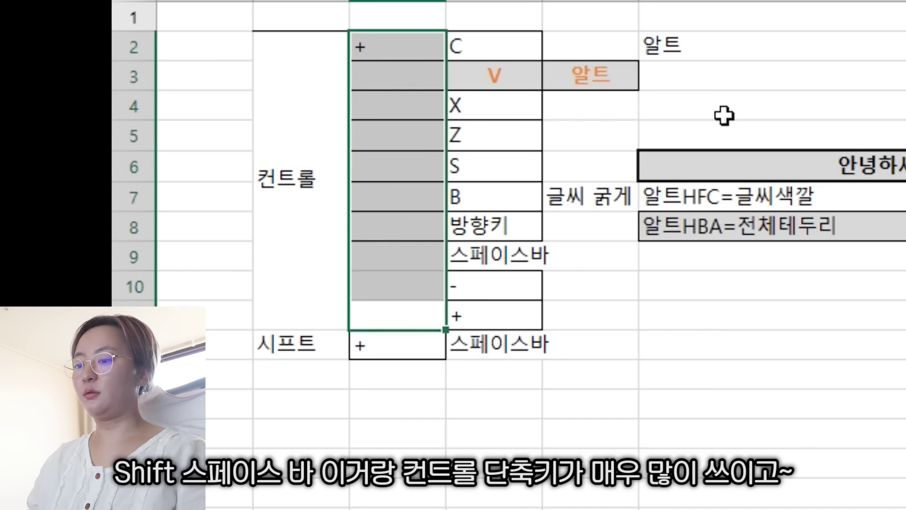
key("alt+h")
key("m")
key("m")
- Select the shortcut table B2:D12, starting from the merged 컨트롤 cell, and shrink the selection back to that cell
key("Left")
key("shift+Down")
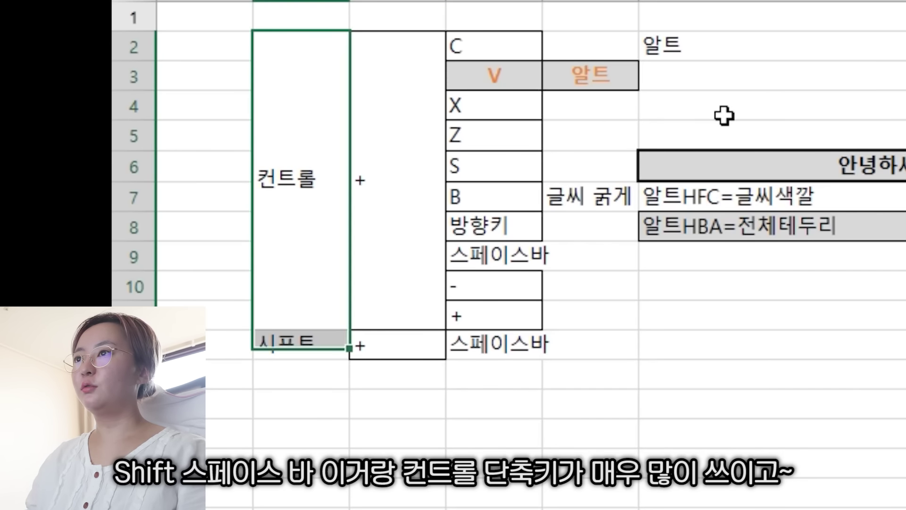
key("shift+Right")
key("shift+Right")
key("shift+Up")
key("shift+Left")
key("shift+Left")
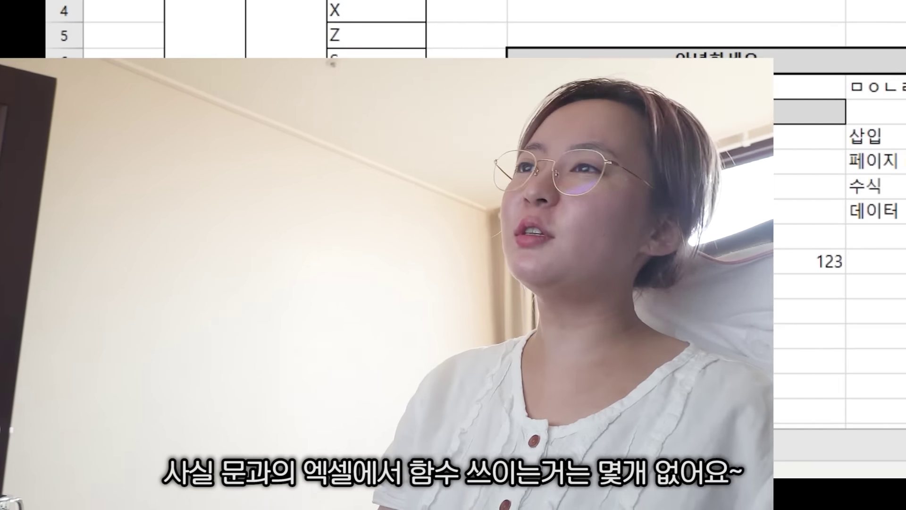
- Enter SUM in B14 and the arithmetic operators +-*/ in B15
type("SUM")
key("Return")
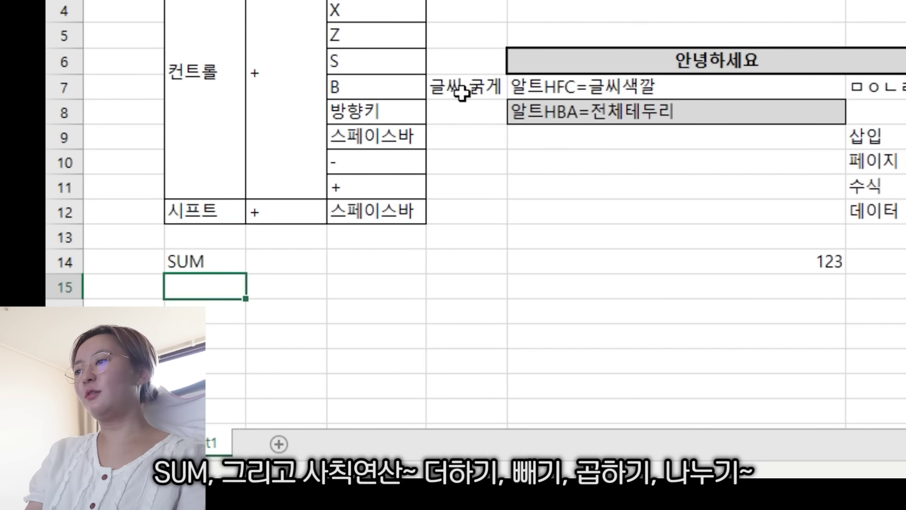
type("+")
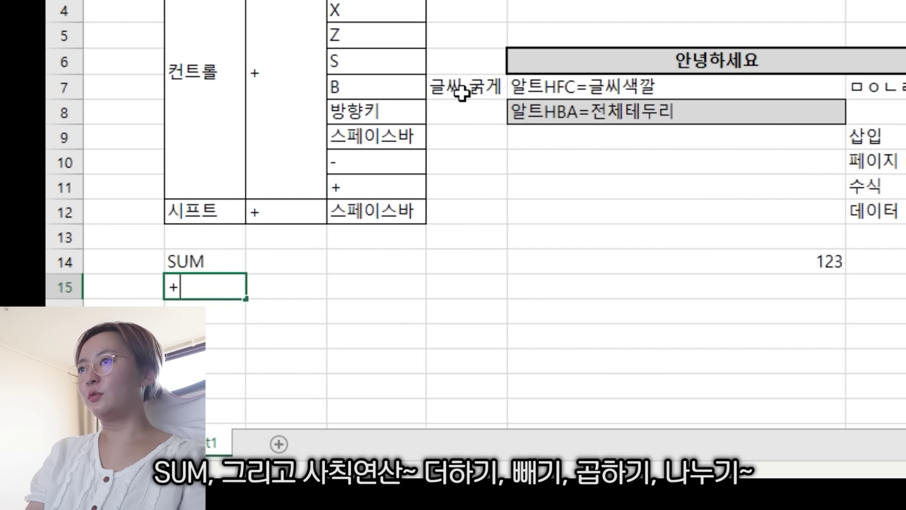
type("-*/")
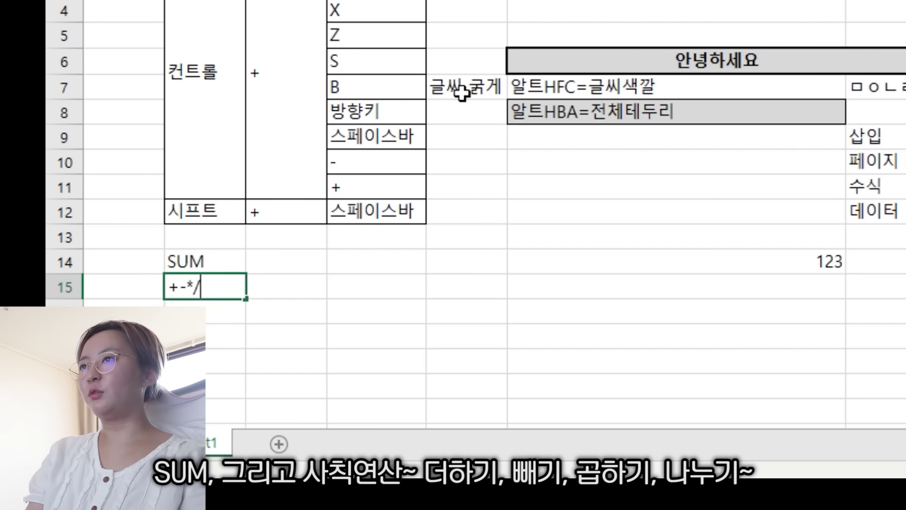
key("Return")
key("Return")
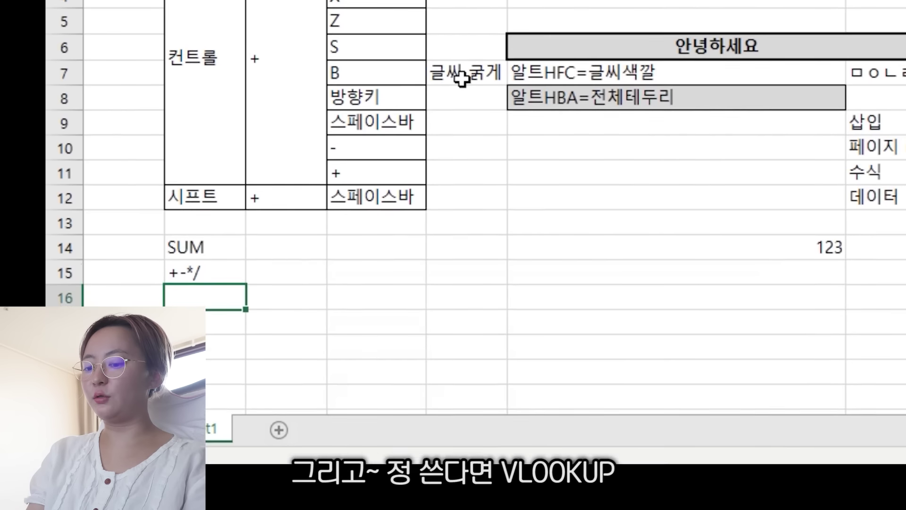
- Enter VLOOKUP in B16 and move it down one cell to B17
type("ㅍ")
key("BackSpace")
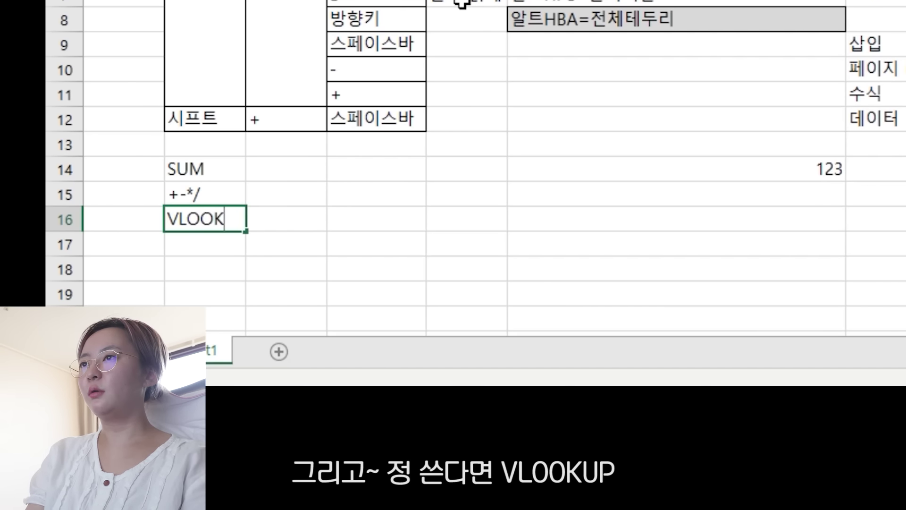
key("Down")
key("Up")
key("ctrl+x")
key("Down")
key("ctrl+v")
key("Up")
key("Up")
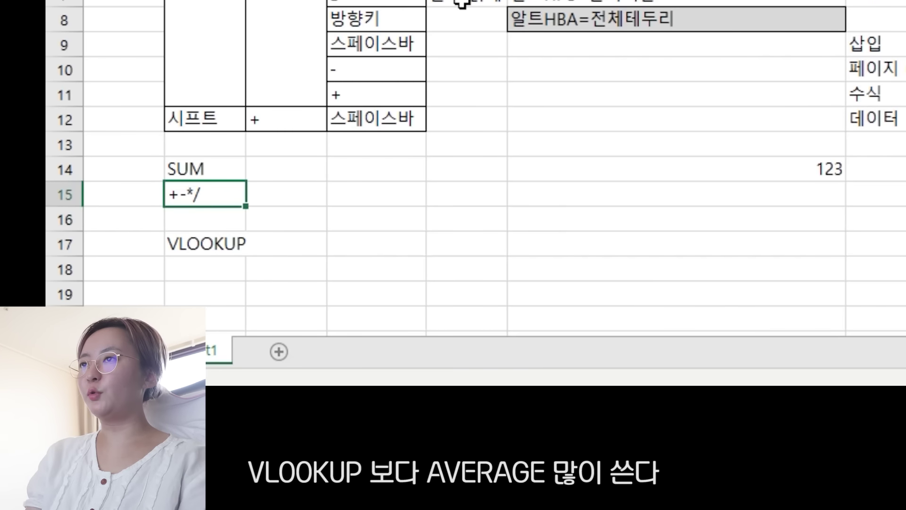
- Enter AVERAGE in B16, between the +-*/ and VLOOKUP cells
key("Down")
type("ㅁㅍ")
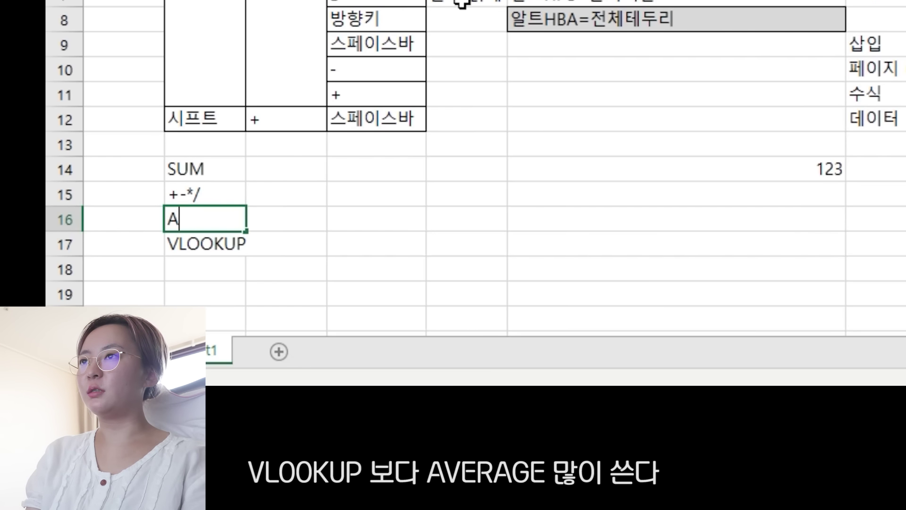
key("Return")
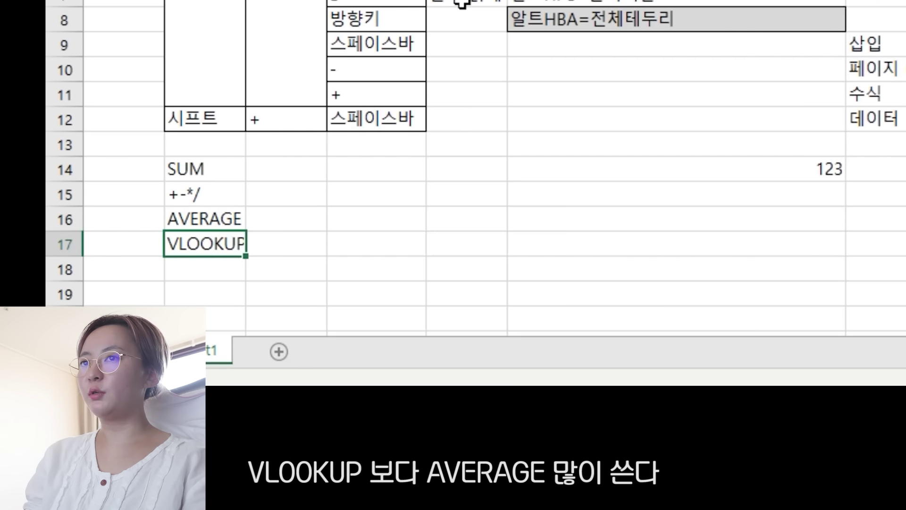
- Insert a blank row above VLOOKUP and enter COUNTA in B17
key("shift+space")
key("ctrl+shift+equal")
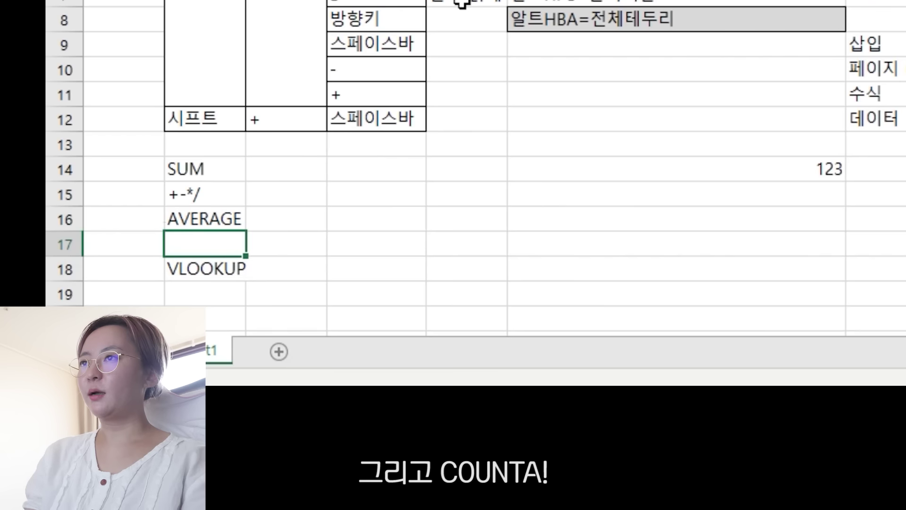
type("COUNTA")
key("Return")
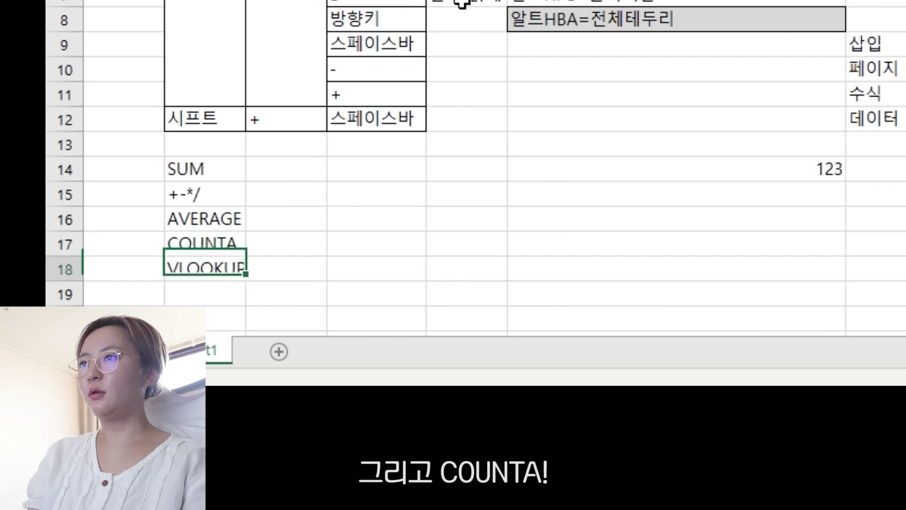
- Select the function list from VLOOKUP up to SUM, cells B14:B18
key("shift+Up")
key("shift+Up")
key("shift+Up")
key("shift+Up")
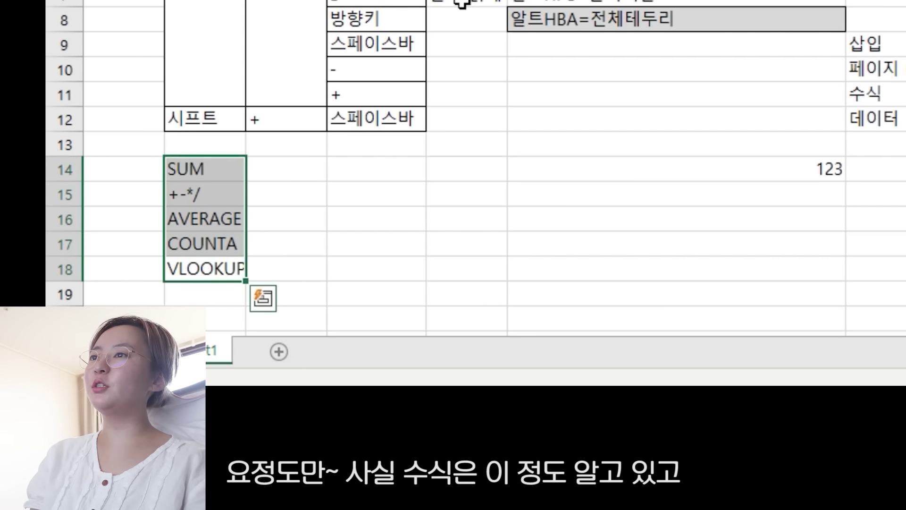
- Enter HLOOKUP in B19 below VLOOKUP and select the whole function list B14:B19
key("Down")
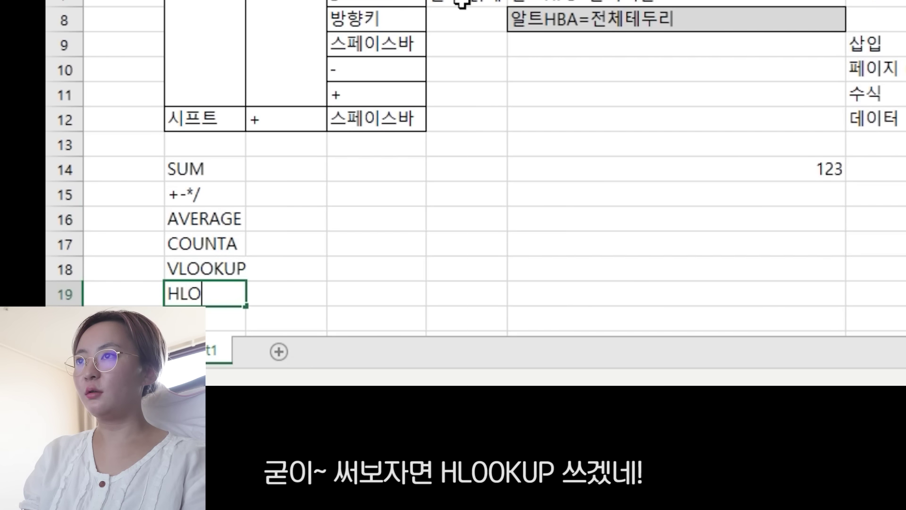
type("HLOOKUP")
key("Return")
key("ctrl+Up")
key("ctrl+Up")
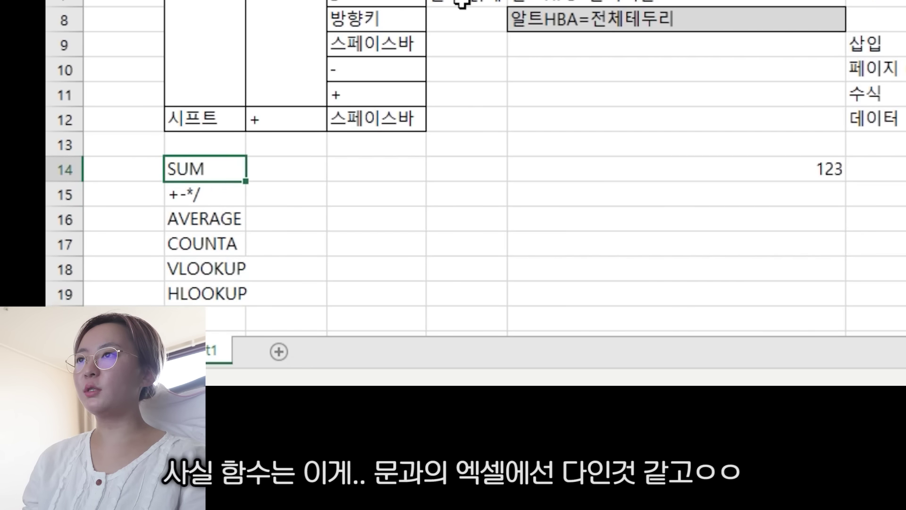
key("ctrl+shift+Down")
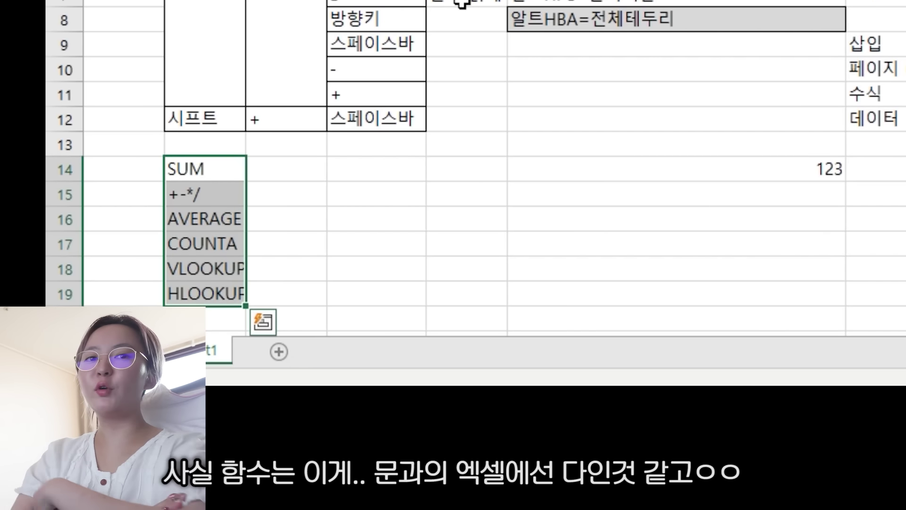